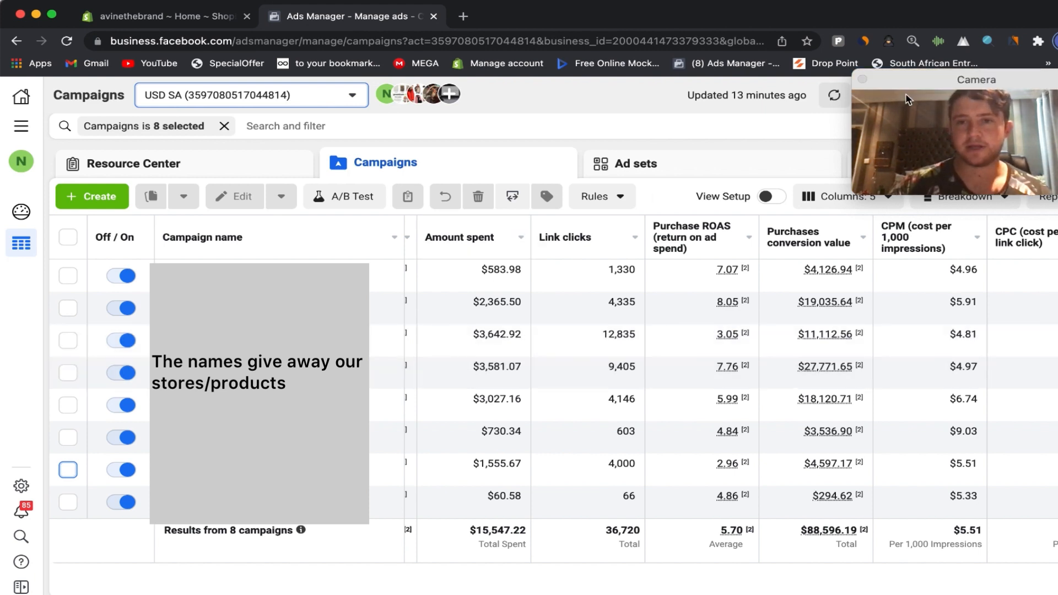
# Start creating a Business Manager account from the business.facebook.com homepage
pyautogui.click(824, 102)
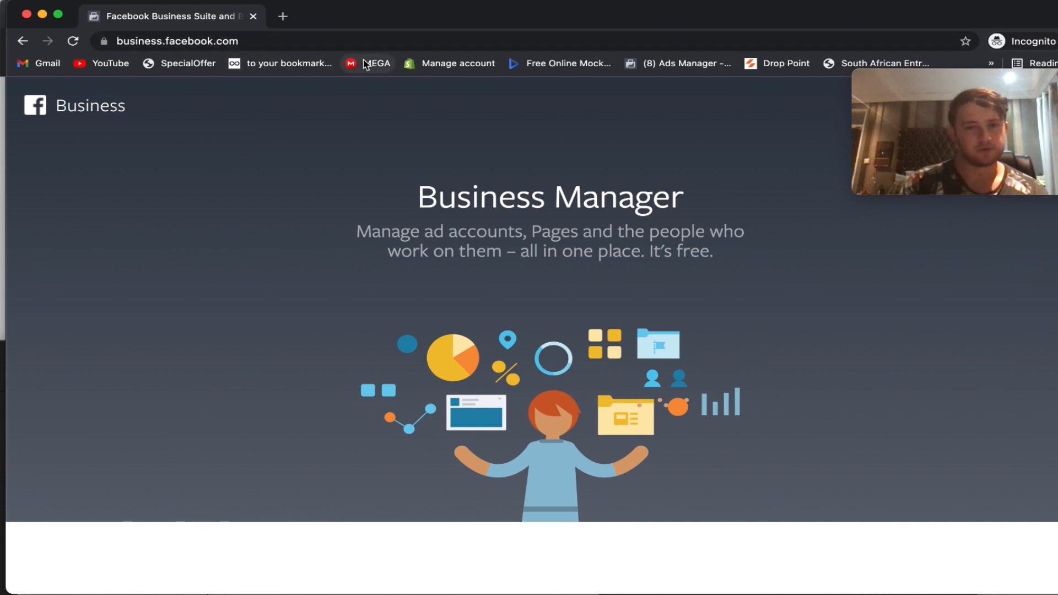
pyautogui.click(987, 121)
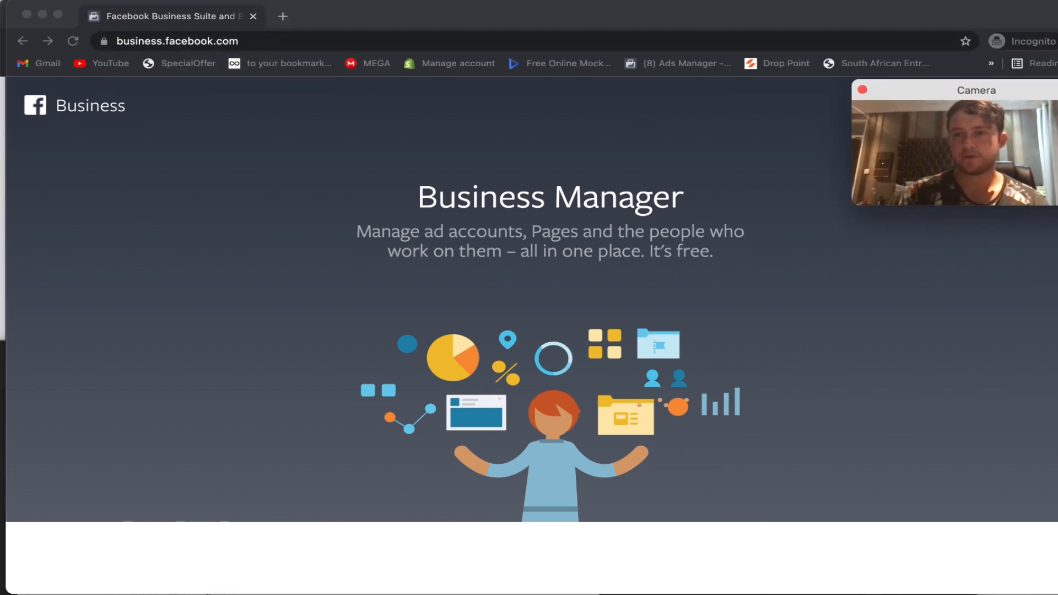
pyautogui.moveTo(1042, 80); pyautogui.dragTo(1048, 136)
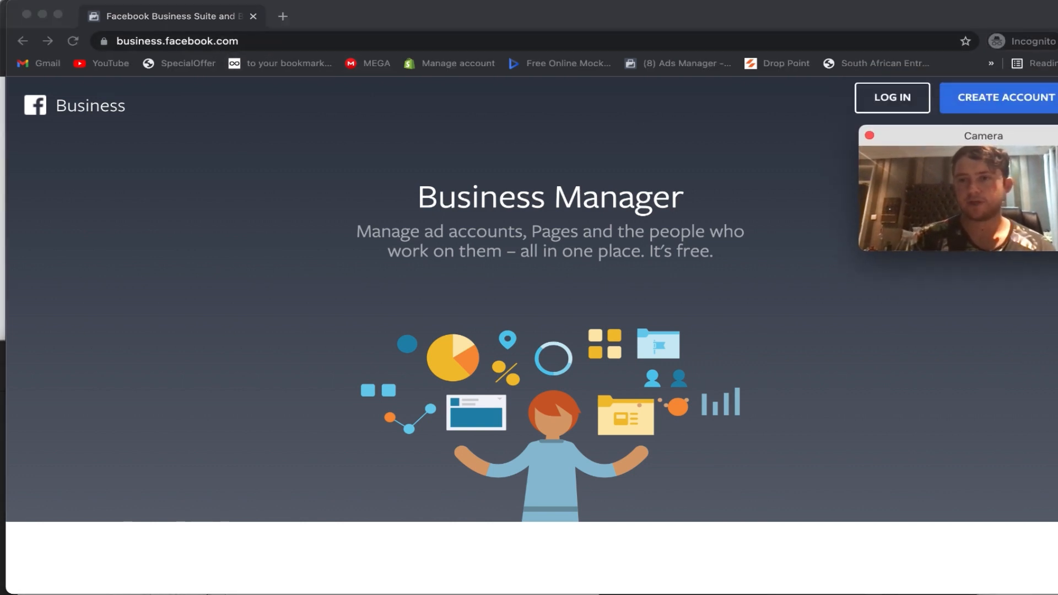
pyautogui.click(1023, 99)
pyautogui.click(1022, 100)
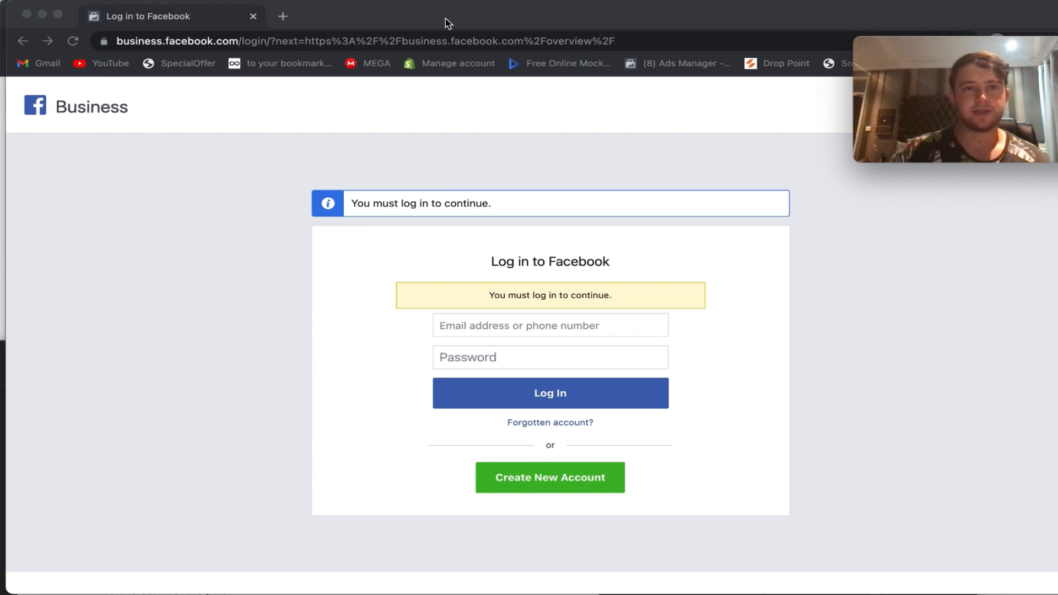
# Return to the Ads Manager campaigns and switch to the USD sa 2 ad account
pyautogui.moveTo(445, 20); pyautogui.dragTo(402, 586)
pyautogui.click(510, 163)
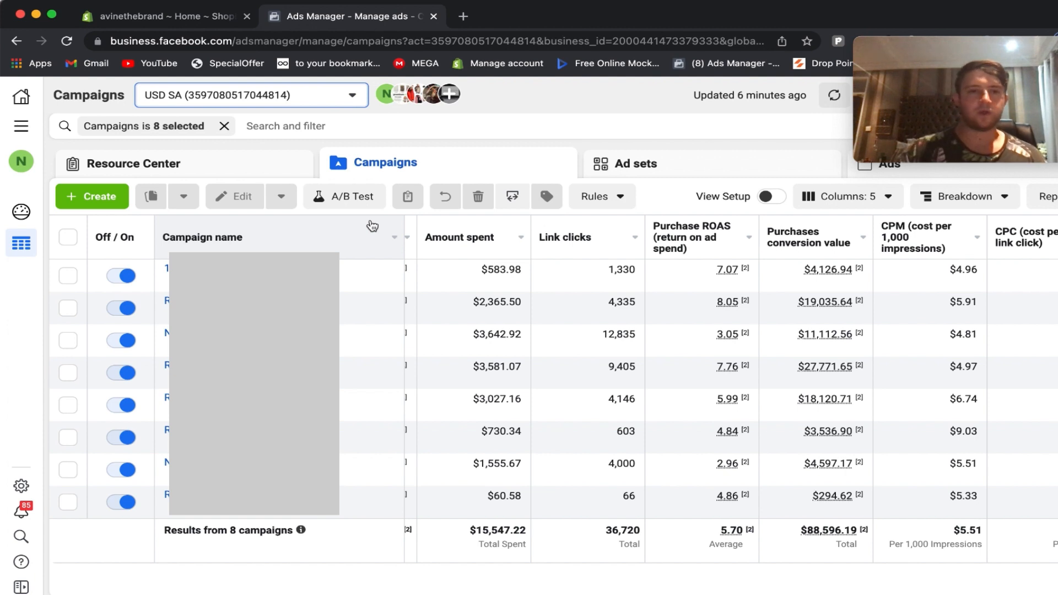
pyautogui.click(352, 95)
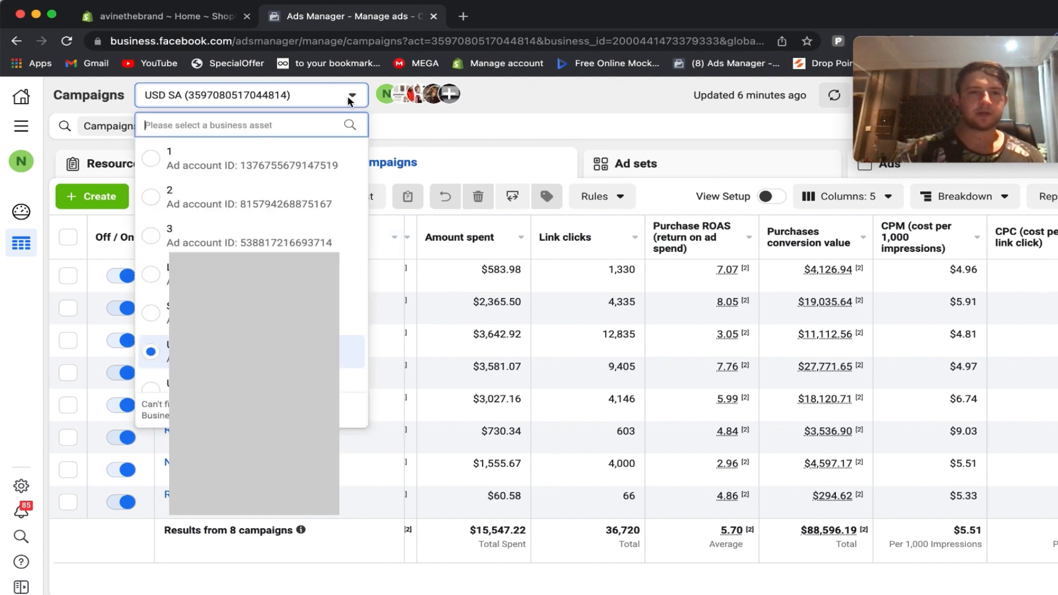
pyautogui.scroll(-1, 215, 362)
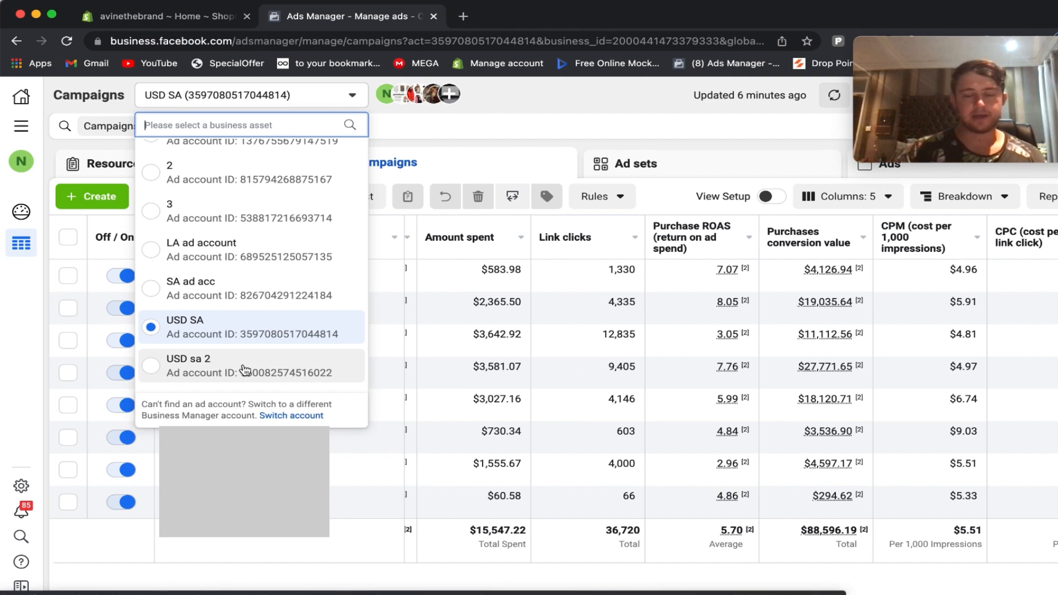
pyautogui.click(244, 369)
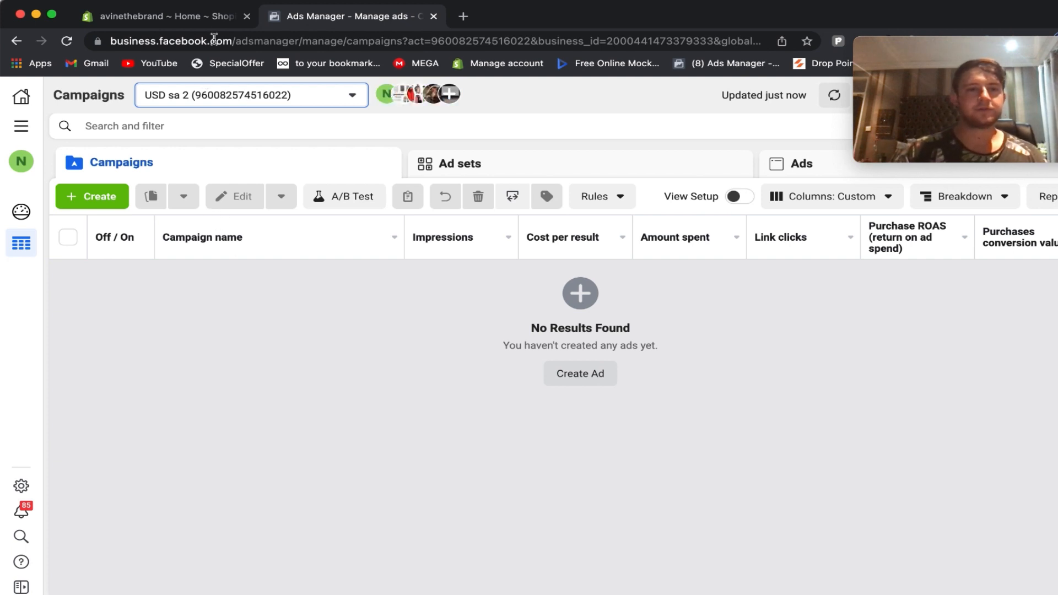
# Switch to the Shopify admin and open the store's domain settings
pyautogui.click(182, 16)
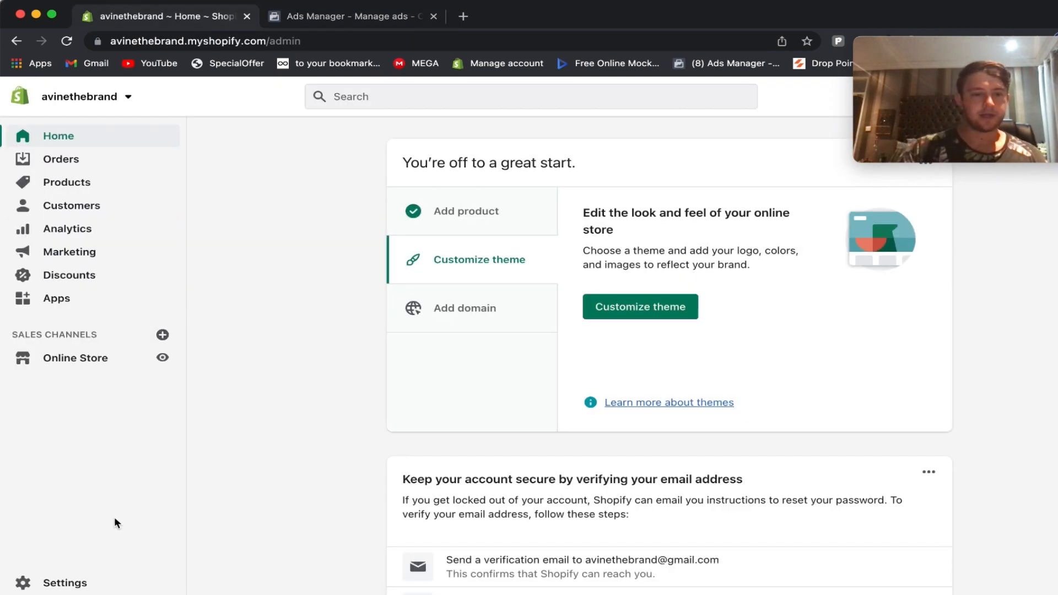
pyautogui.click(103, 581)
pyautogui.scroll(-3, 220, 385)
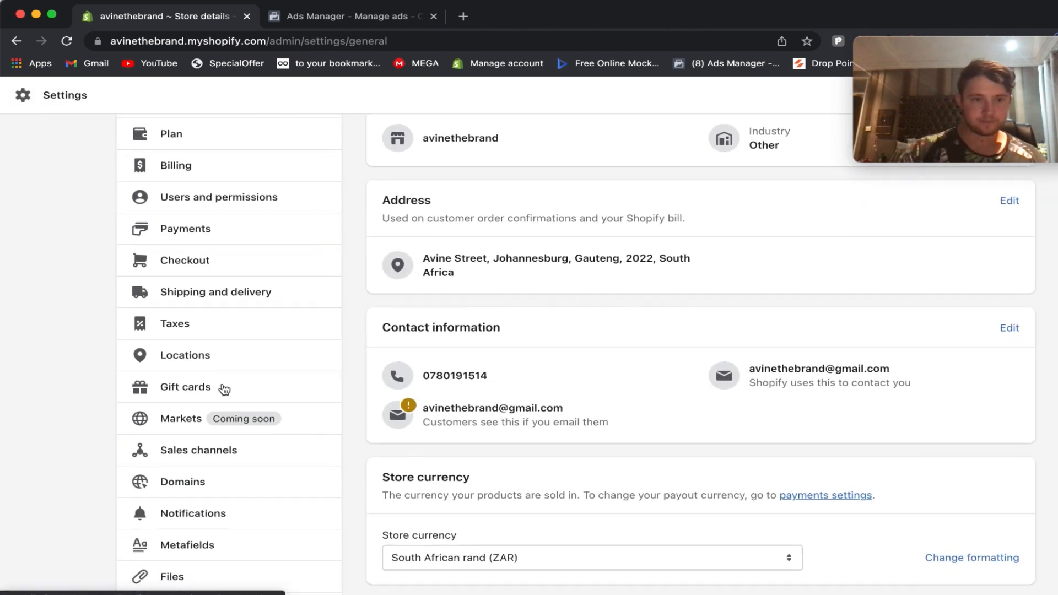
pyautogui.click(237, 485)
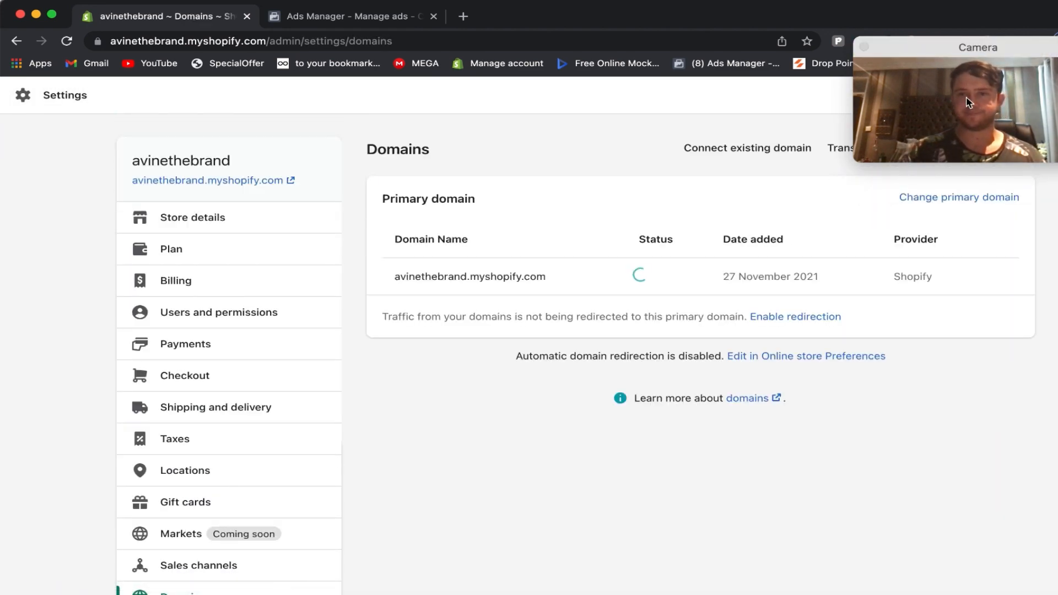
pyautogui.moveTo(971, 88); pyautogui.dragTo(967, 52)
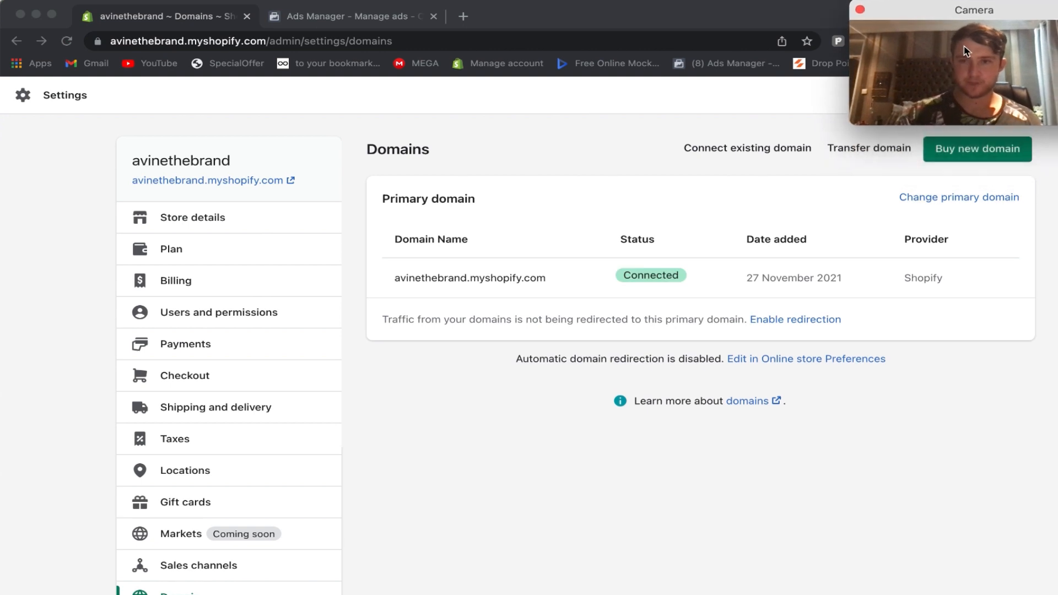
# Start buying a new domain and search for the name "avinestore"
pyautogui.click(978, 151)
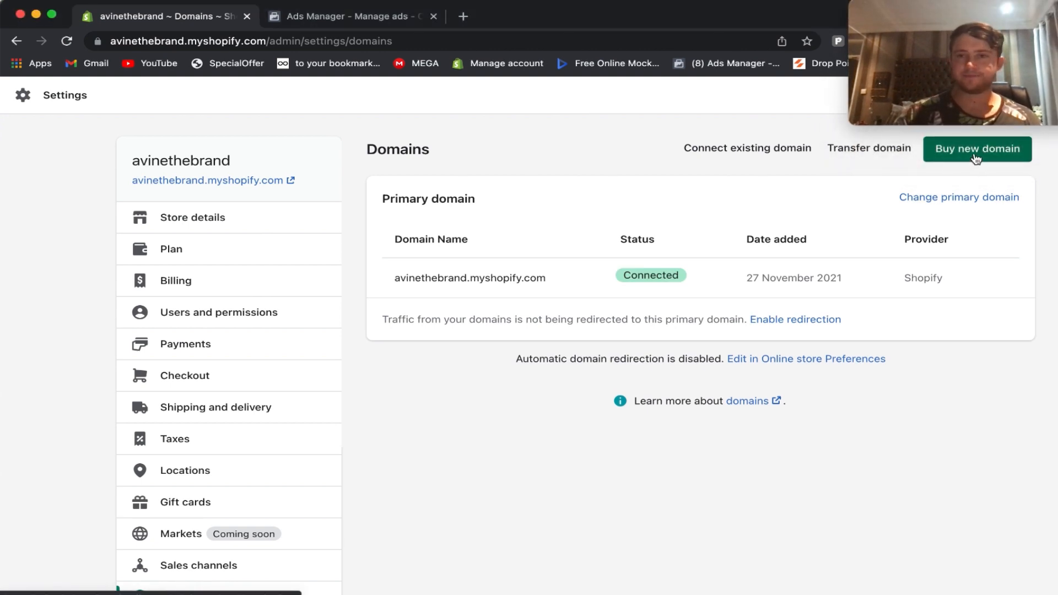
pyautogui.click(979, 149)
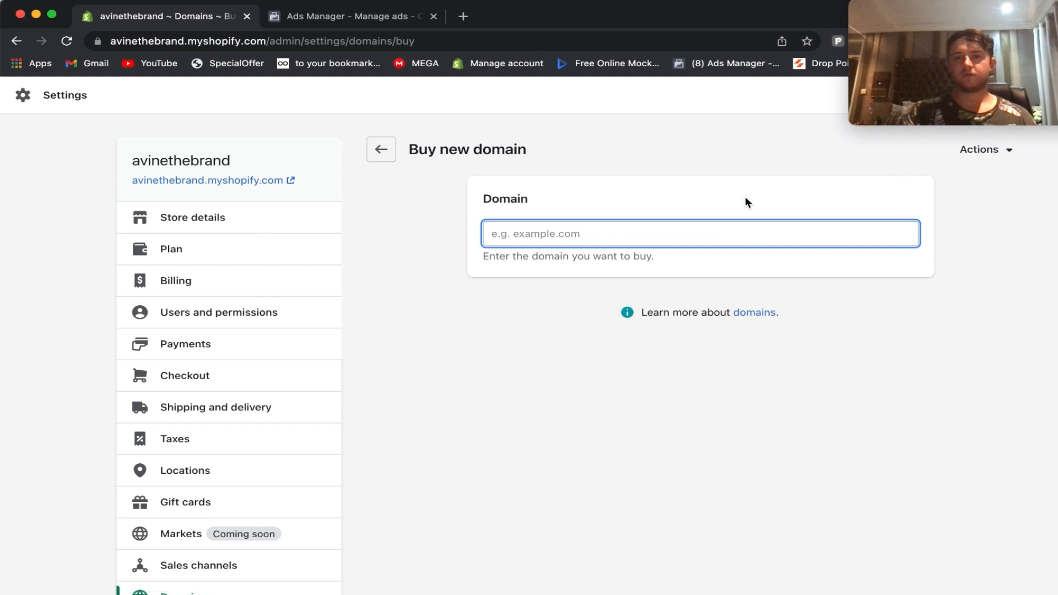
pyautogui.write('avine')
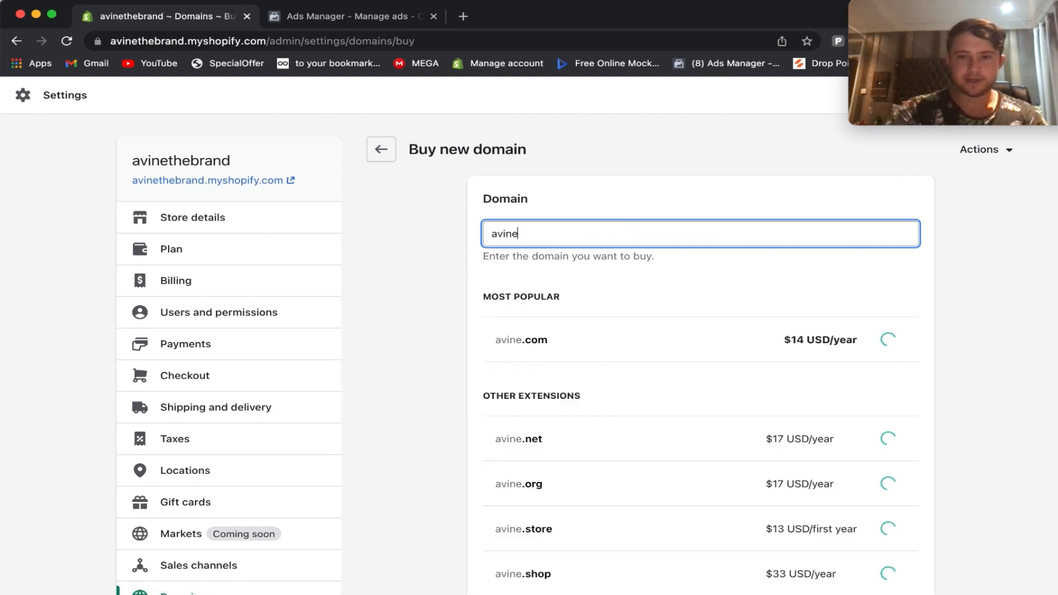
pyautogui.write('sto')
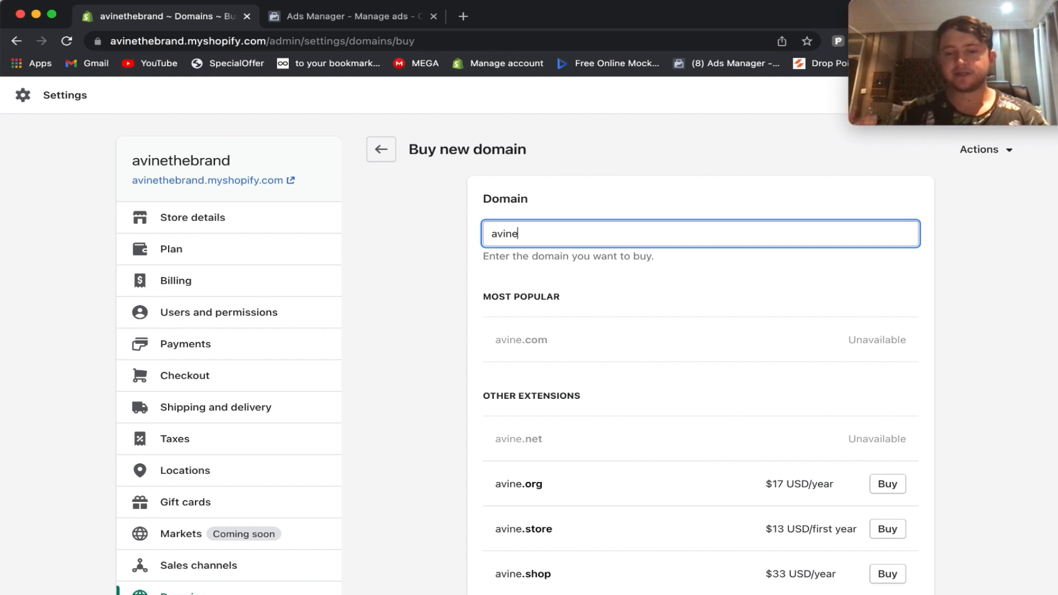
pyautogui.write('re')
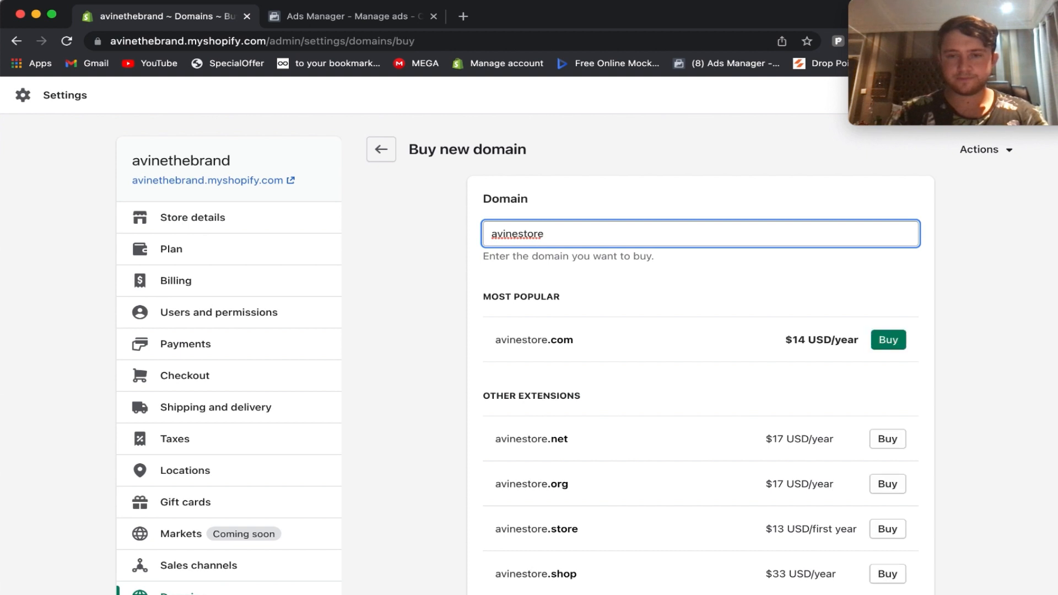
# Buy the avinestore.com domain and complete the purchase
pyautogui.click(887, 347)
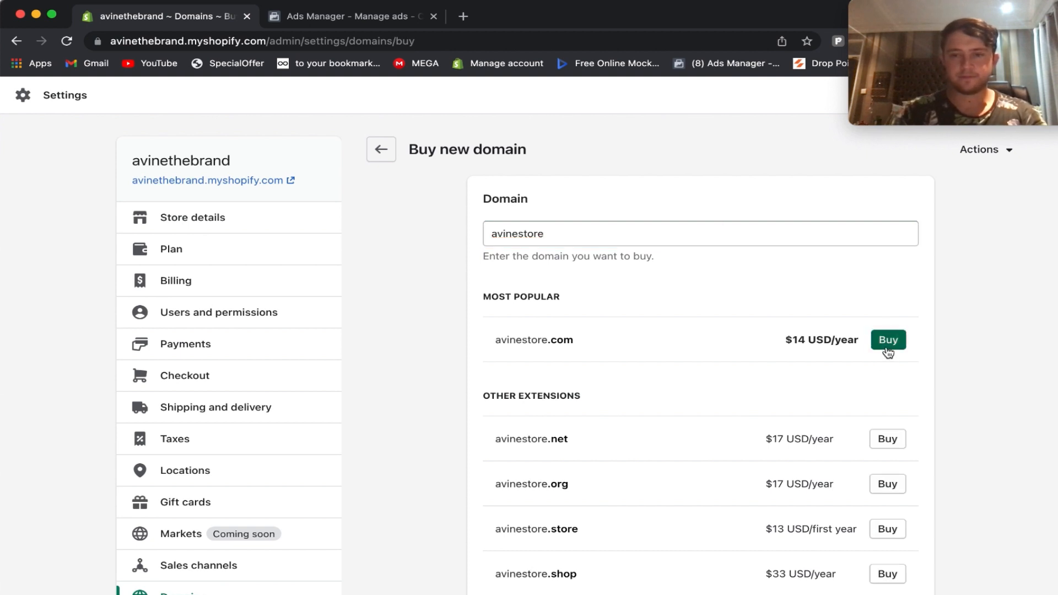
pyautogui.scroll(-3, 884, 435)
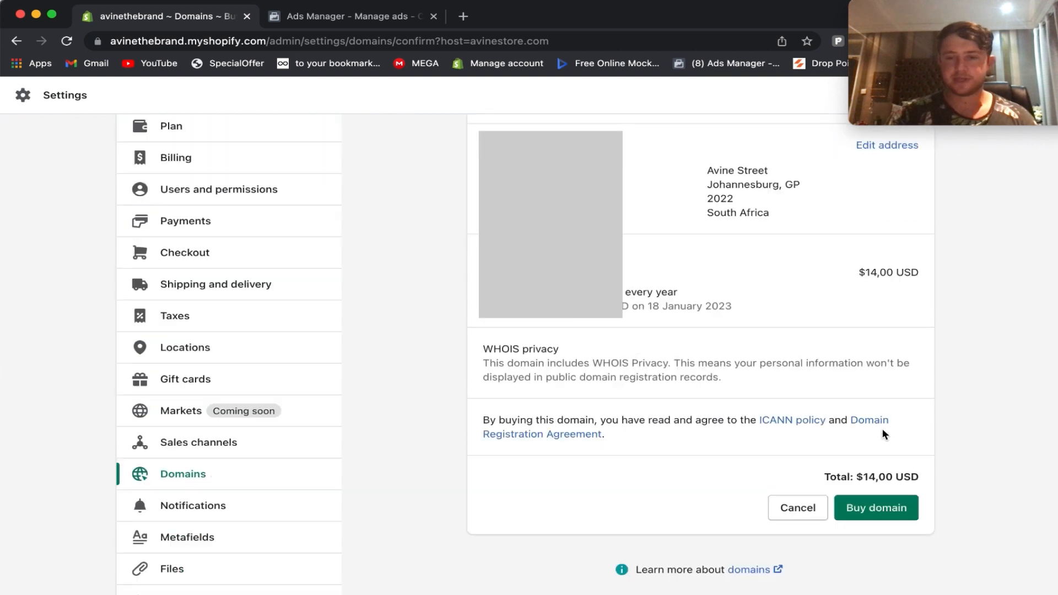
pyautogui.scroll(-1, 882, 429)
pyautogui.click(884, 480)
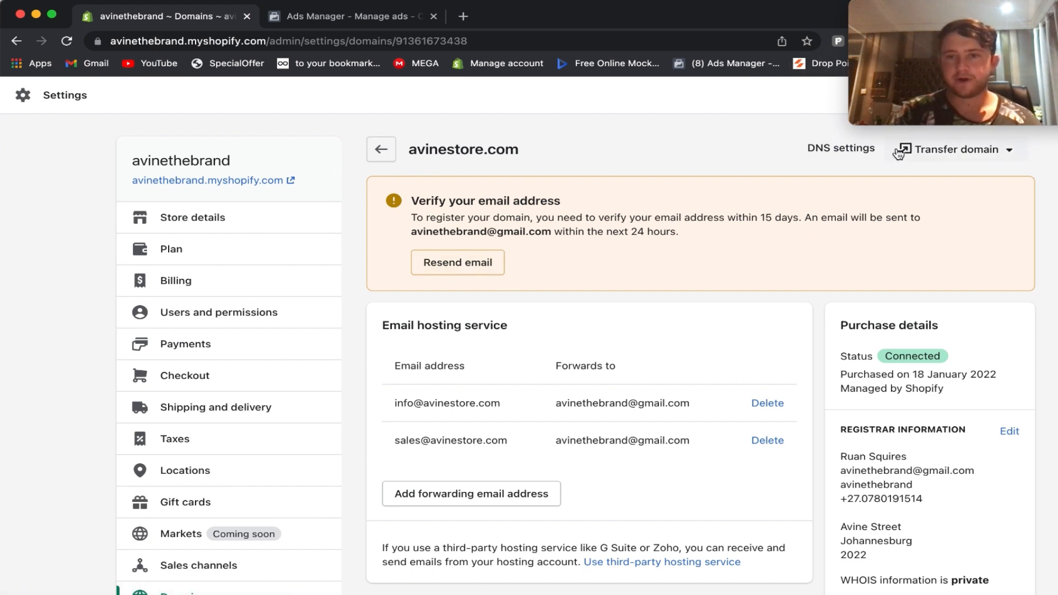
# Review the transfer options and DNS settings of avinestore.com, and return to the domain overview
pyautogui.click(976, 152)
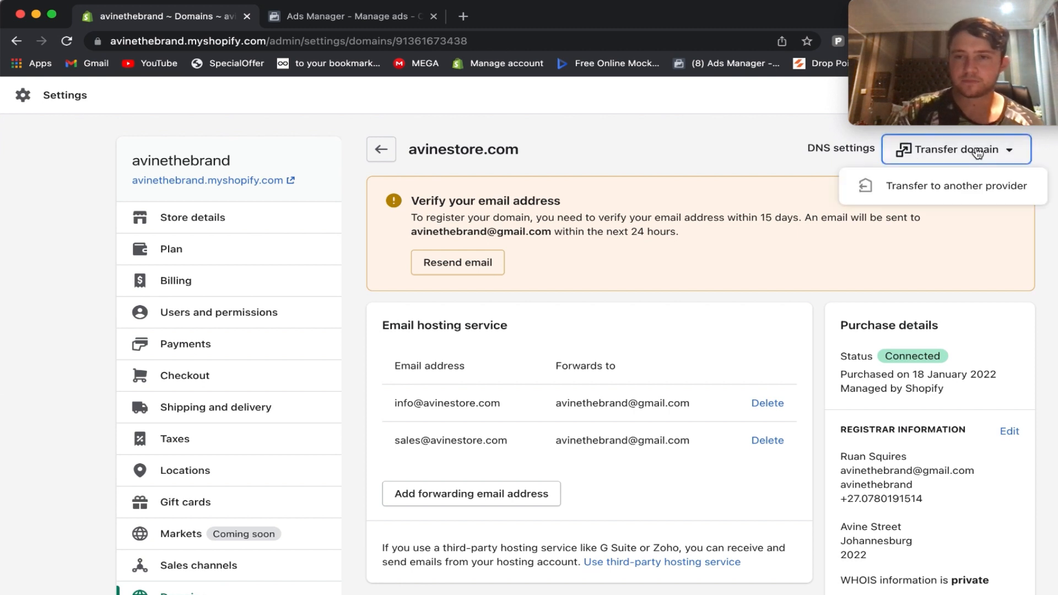
pyautogui.click(836, 148)
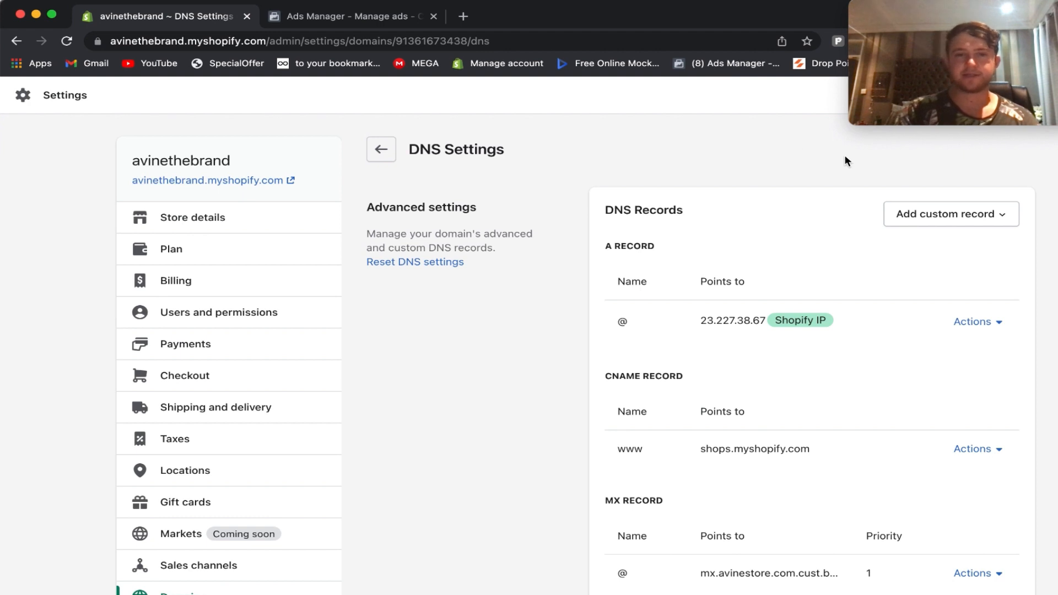
pyautogui.click(382, 150)
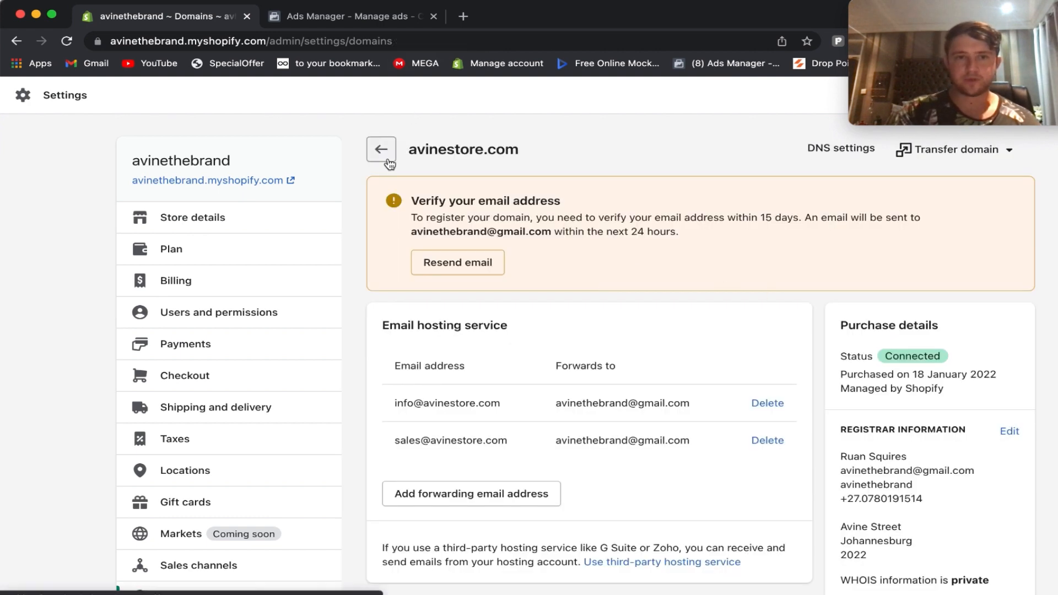
pyautogui.click(382, 149)
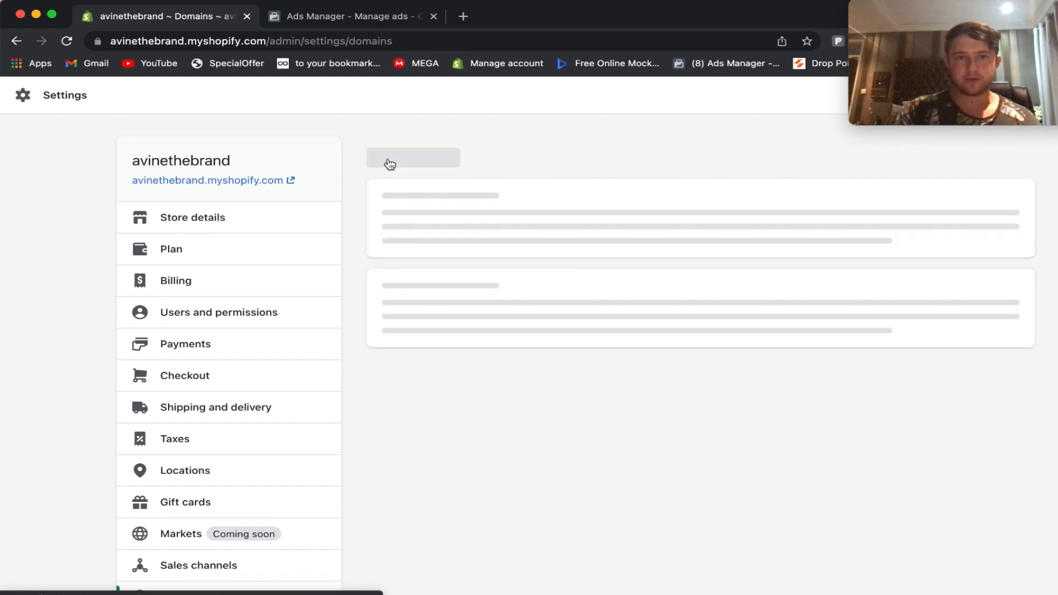
pyautogui.scroll(-1, 591, 375)
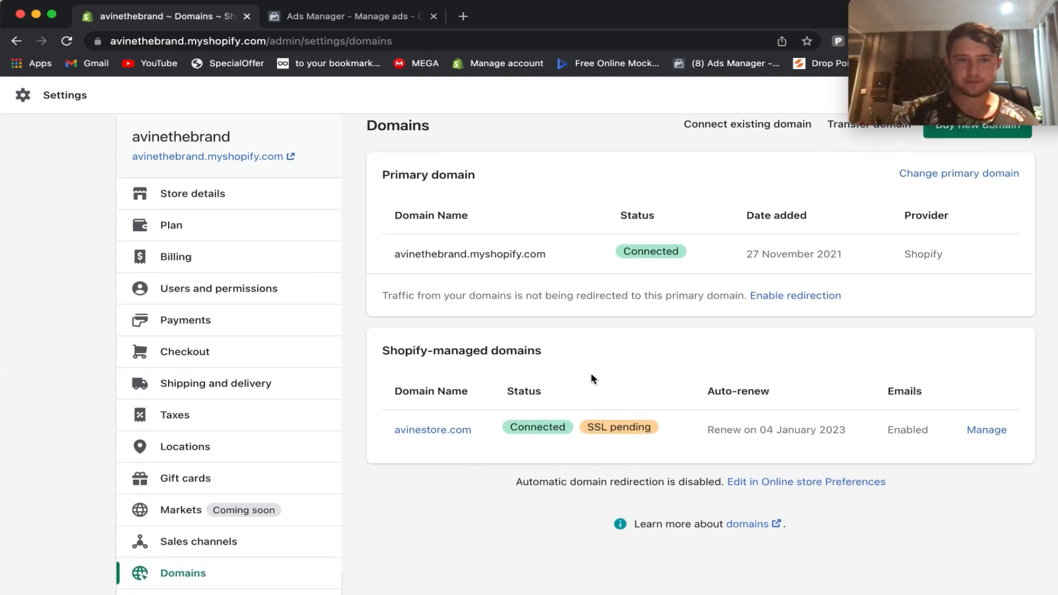
pyautogui.scroll(1, 573, 379)
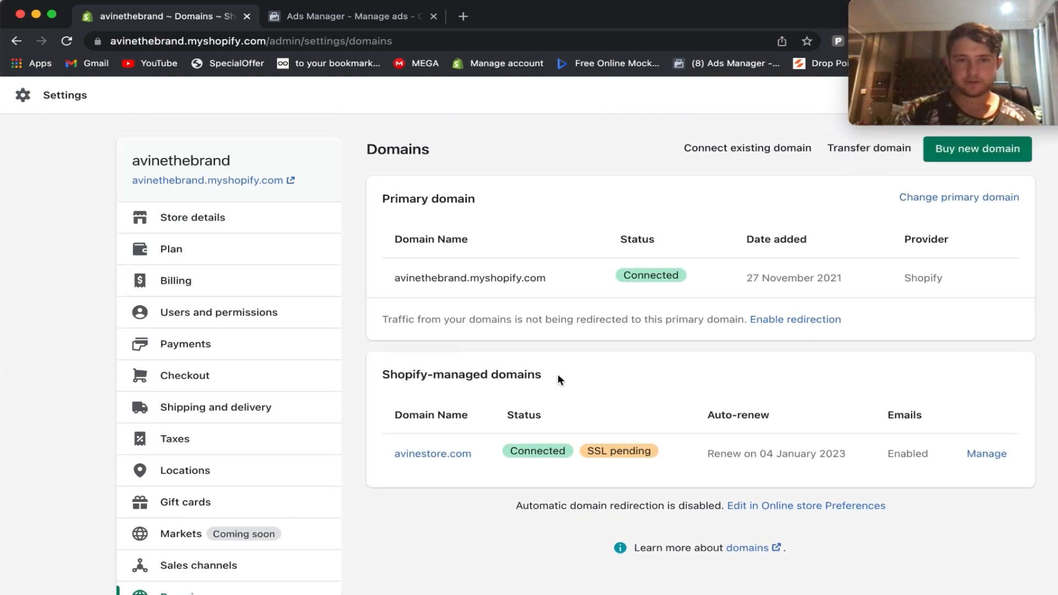
# Open the management page of the Shopify-managed domain avinestore.com and go to its DNS settings
pyautogui.click(986, 455)
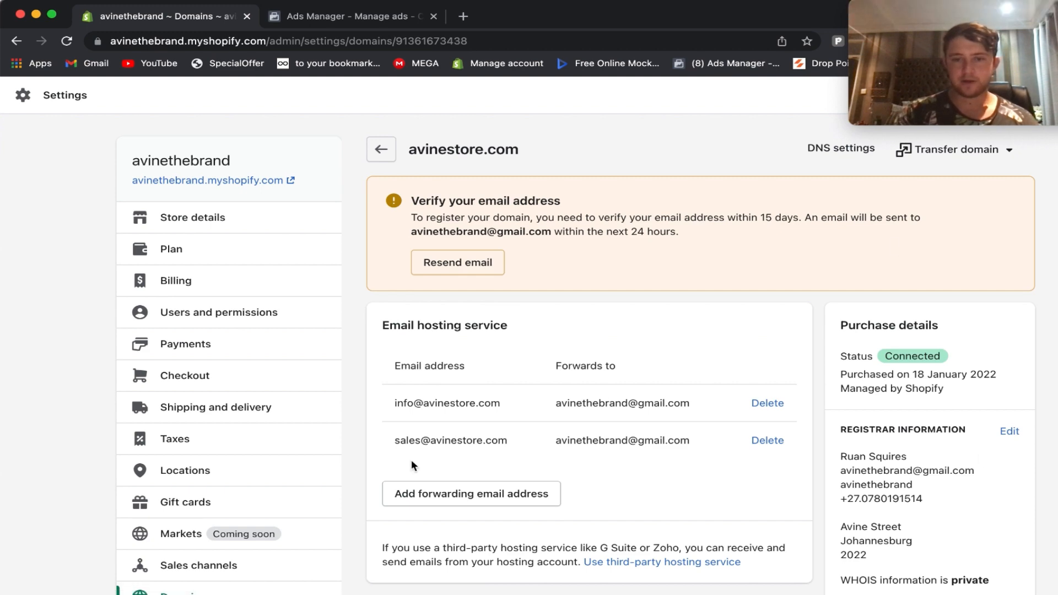
pyautogui.scroll(-4, 690, 490)
pyautogui.scroll(4, 690, 489)
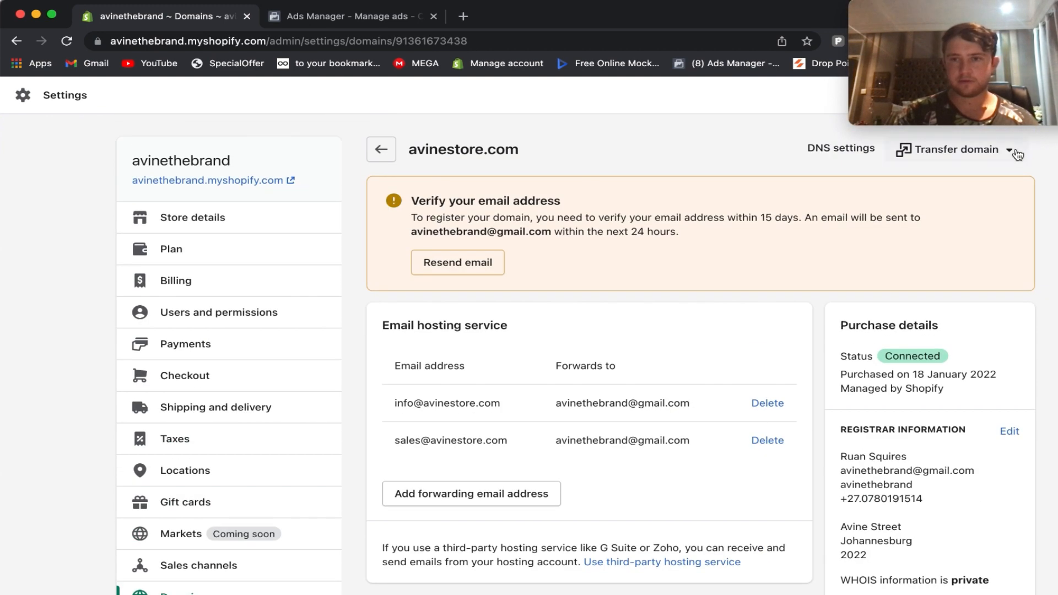
pyautogui.click(836, 149)
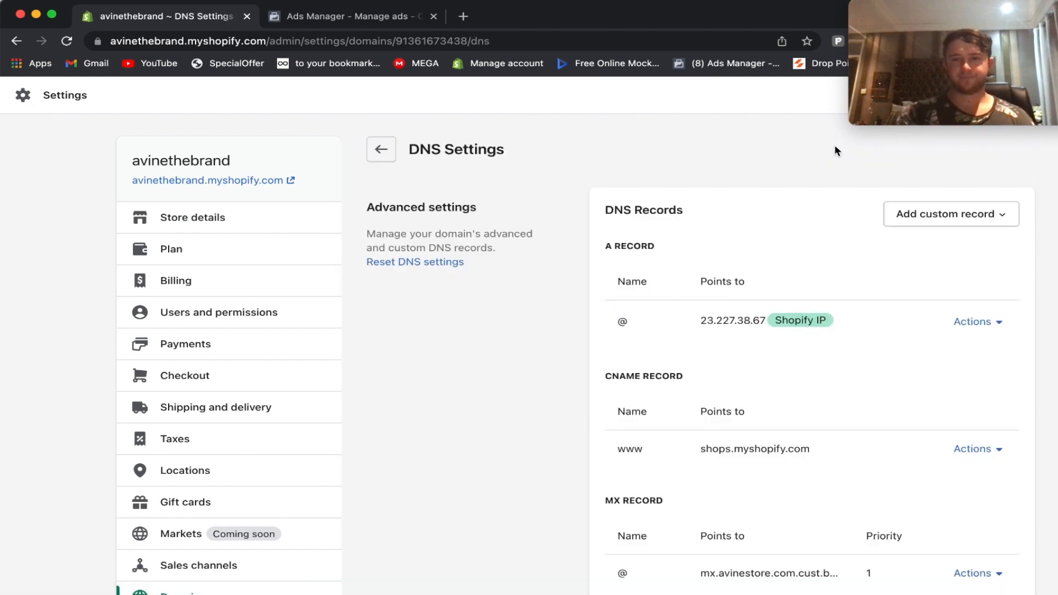
# Review the domain's DNS records and start adding a custom TXT record
pyautogui.scroll(-2, 844, 323)
pyautogui.scroll(1, 843, 327)
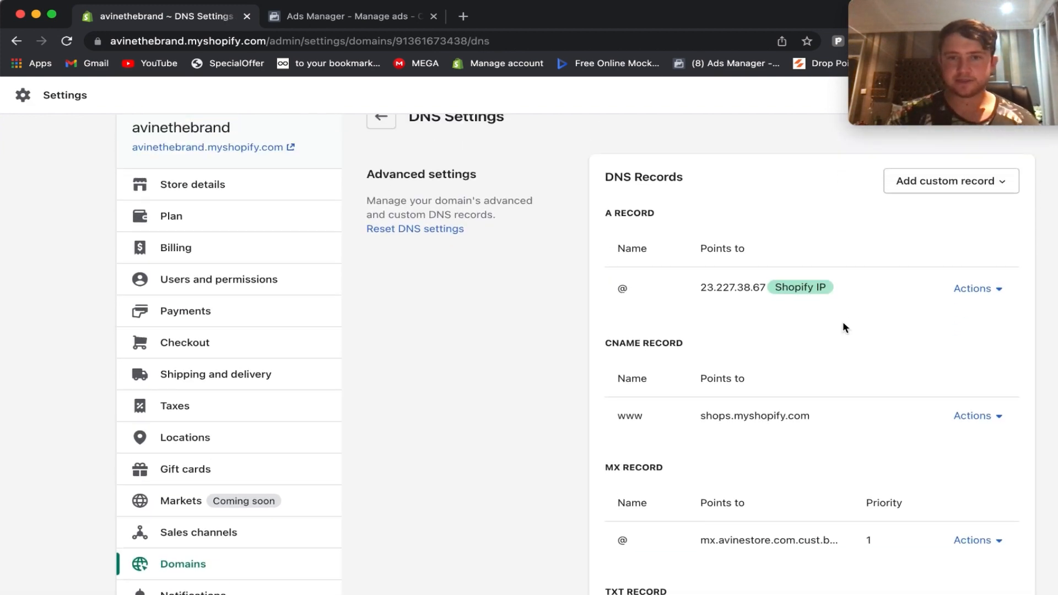
pyautogui.scroll(-3, 843, 327)
pyautogui.scroll(3, 904, 287)
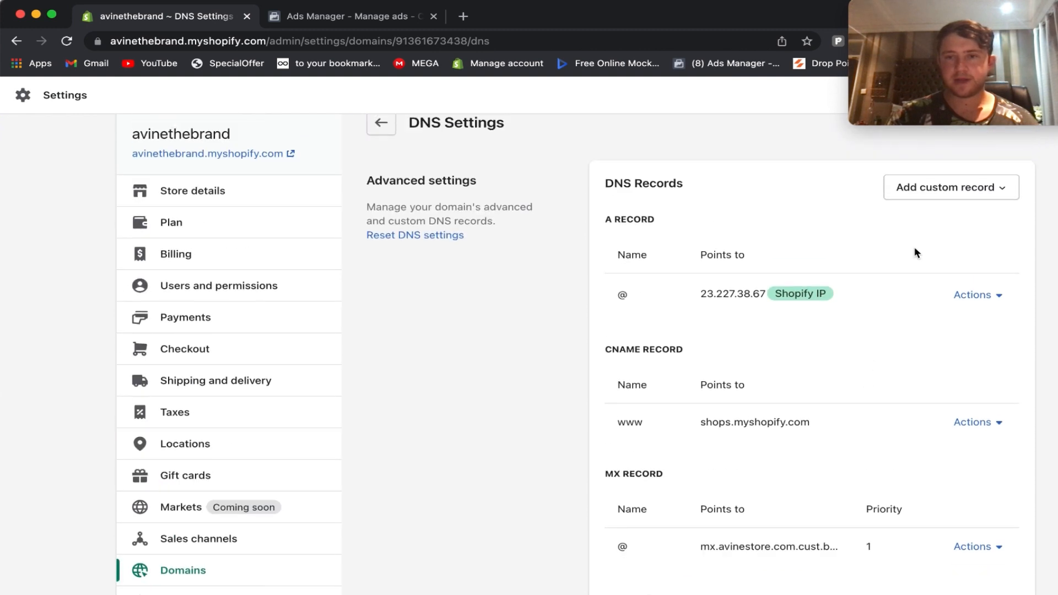
pyautogui.click(939, 189)
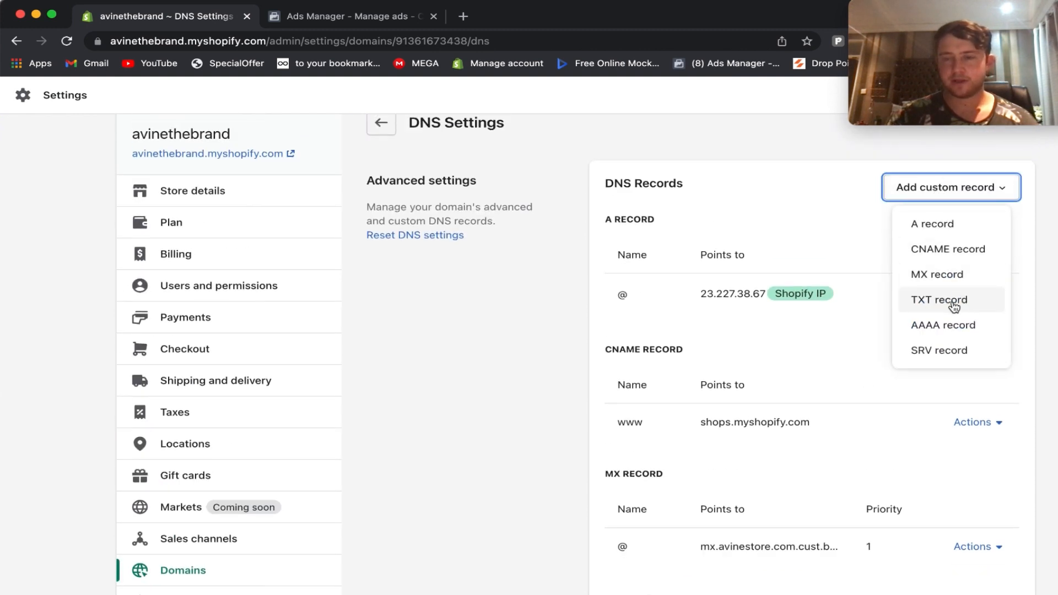
pyautogui.click(954, 303)
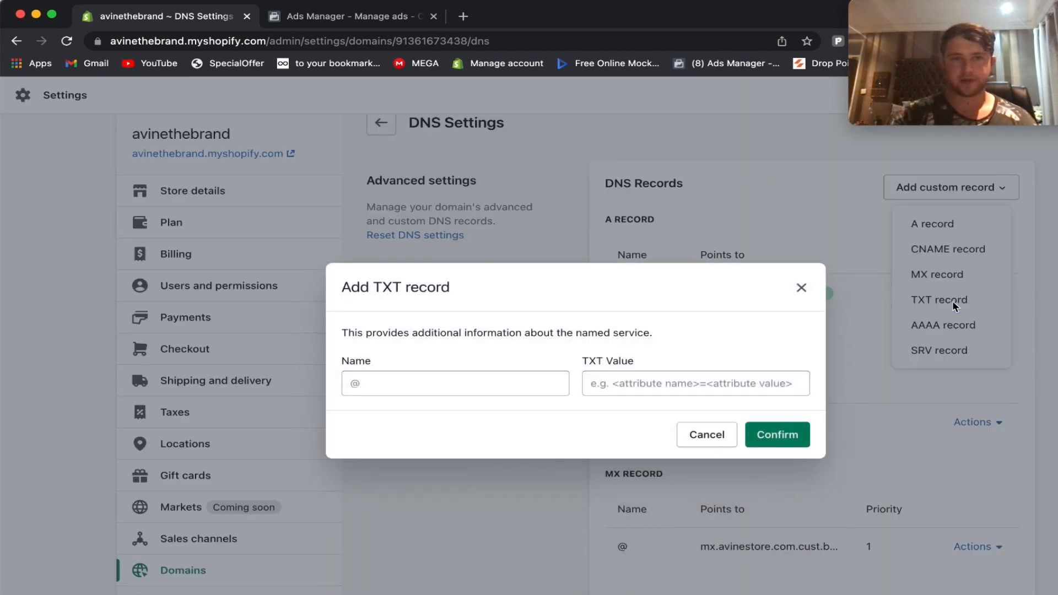
# Switch to Facebook Business Manager, go to its business settings and open the Domains page under Brand Safety
pyautogui.click(359, 21)
pyautogui.click(212, 171)
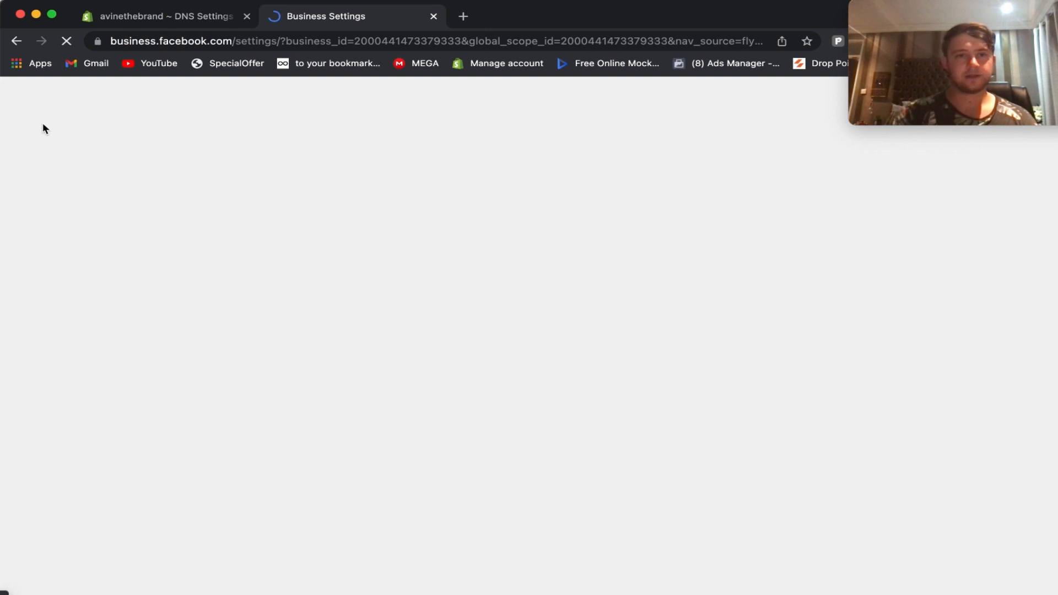
pyautogui.scroll(-2, 120, 446)
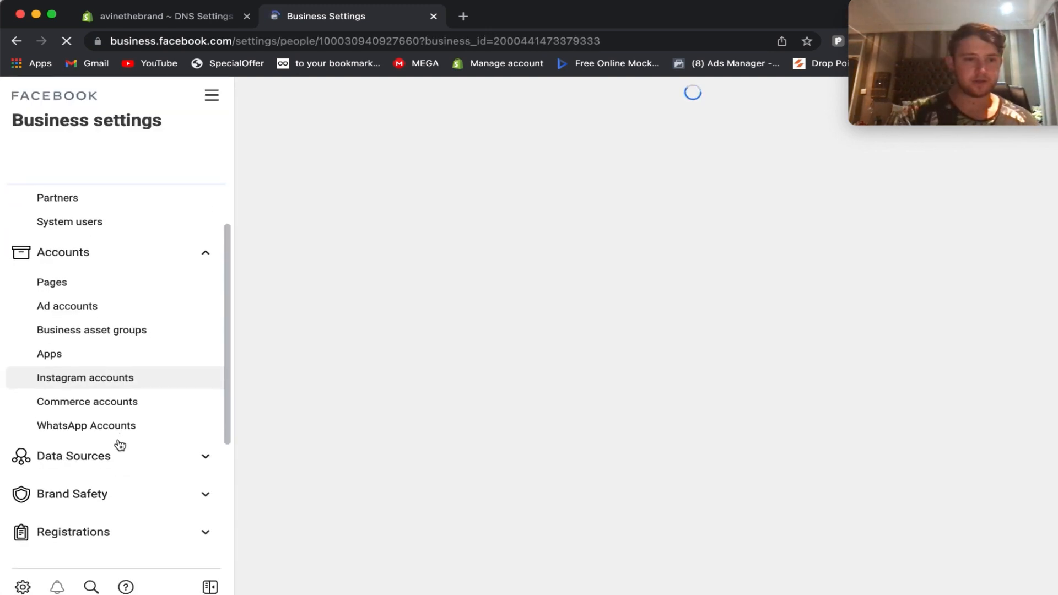
pyautogui.click(123, 455)
pyautogui.scroll(-2, 127, 449)
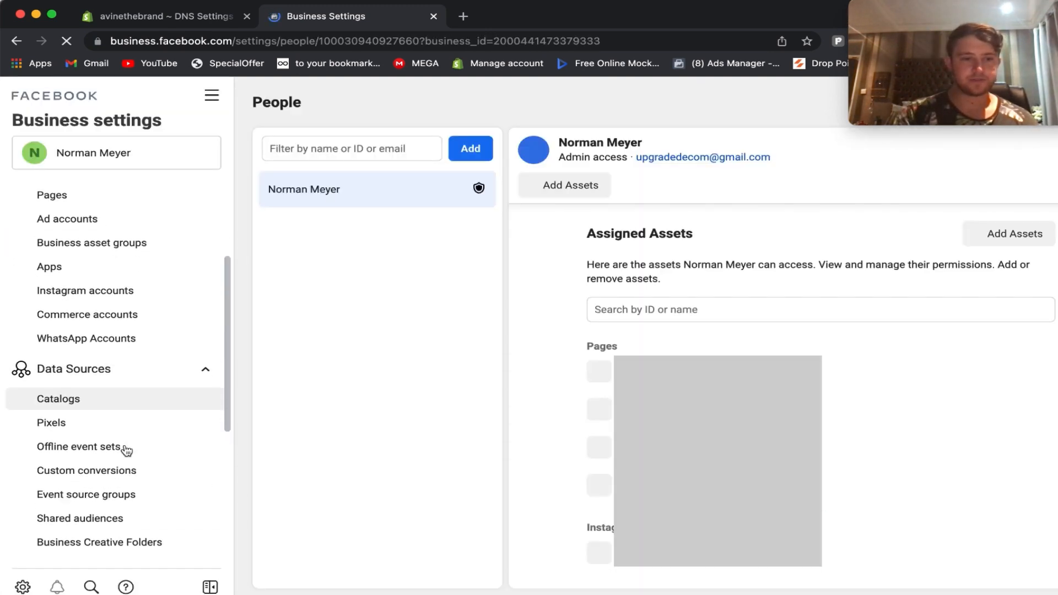
pyautogui.scroll(-3, 126, 448)
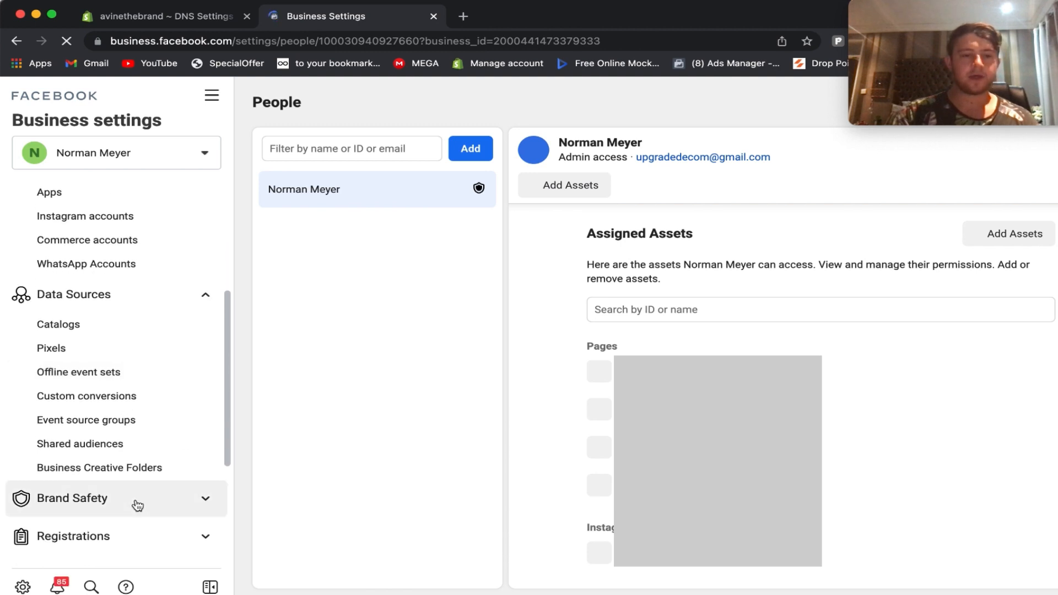
pyautogui.click(118, 353)
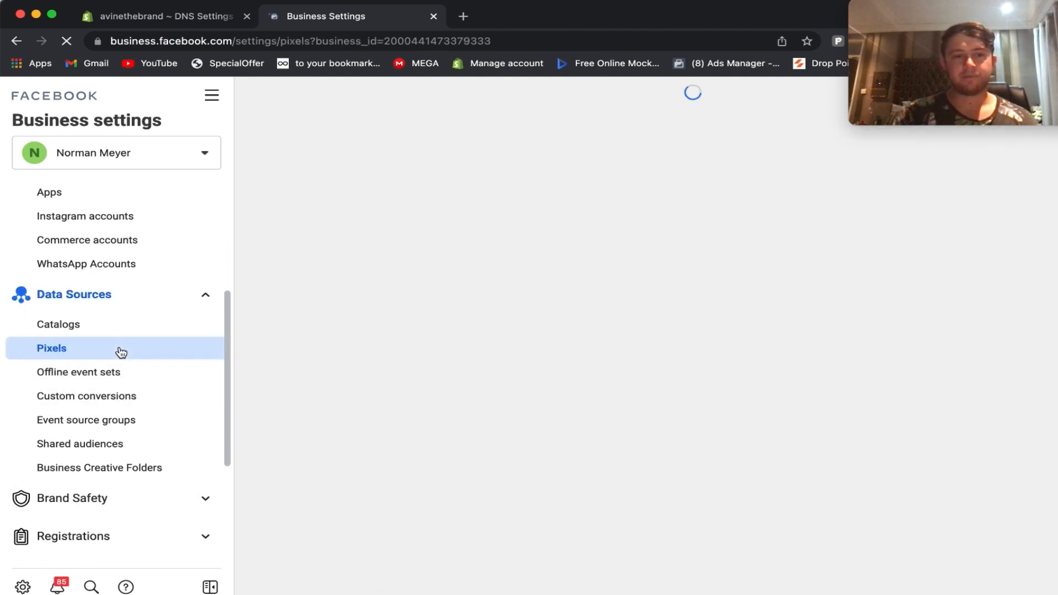
pyautogui.click(183, 499)
pyautogui.scroll(-2, 182, 498)
pyautogui.click(163, 485)
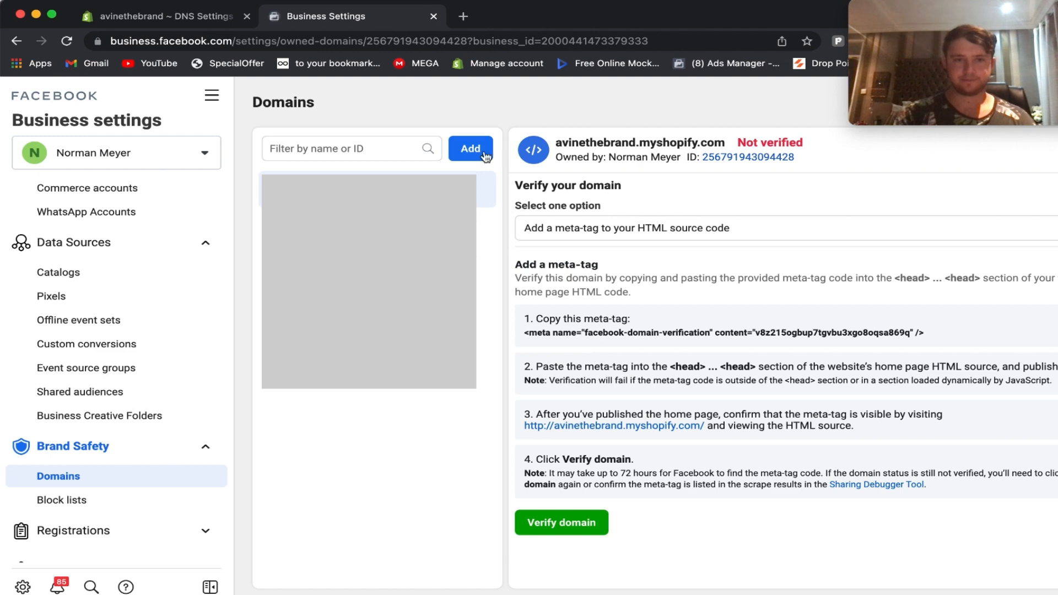
# Add the domain avinestore.com to the business
pyautogui.click(473, 150)
pyautogui.click(530, 307)
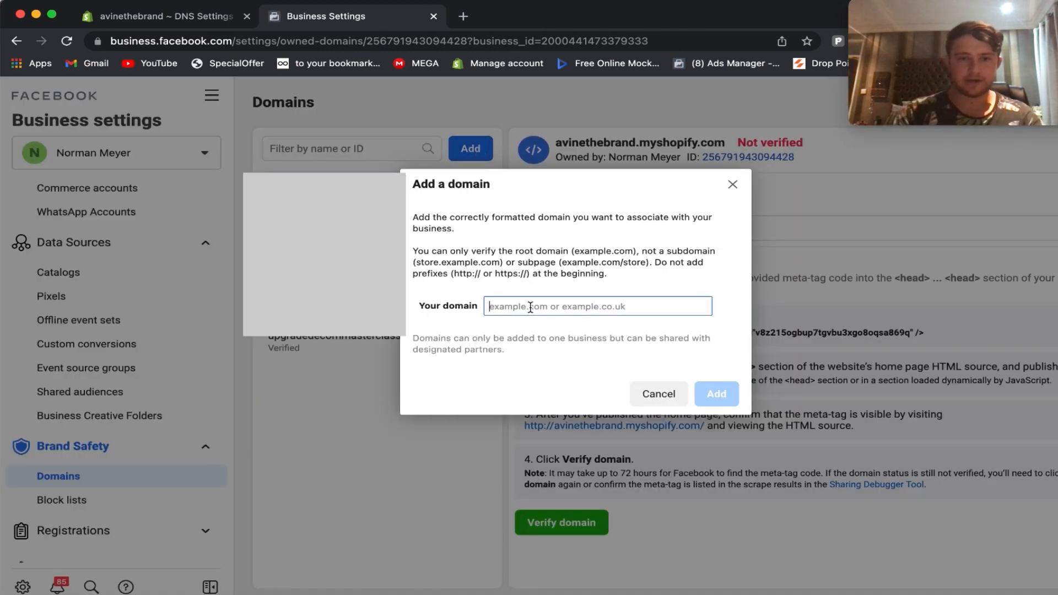
pyautogui.write('avinestore.com')
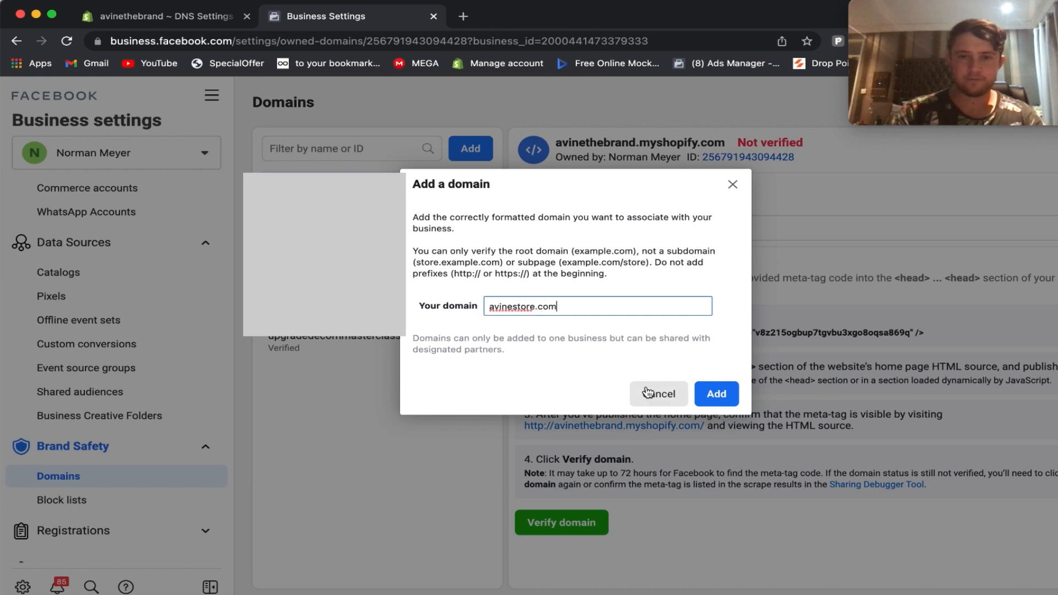
pyautogui.click(715, 394)
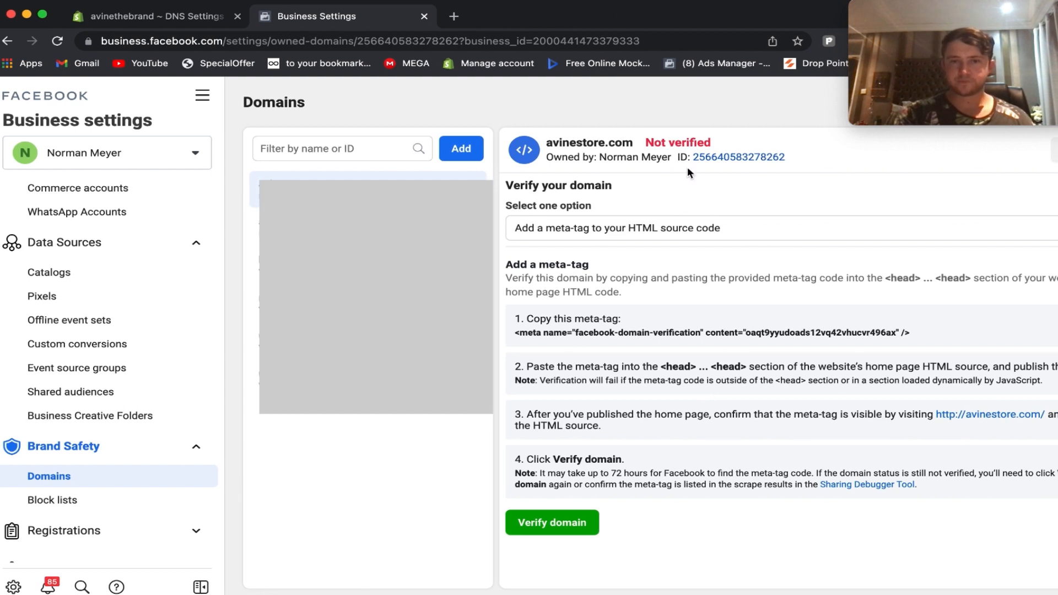
# Choose the DNS TXT record method for verifying avinestore.com and copy the provided TXT record
pyautogui.click(782, 228)
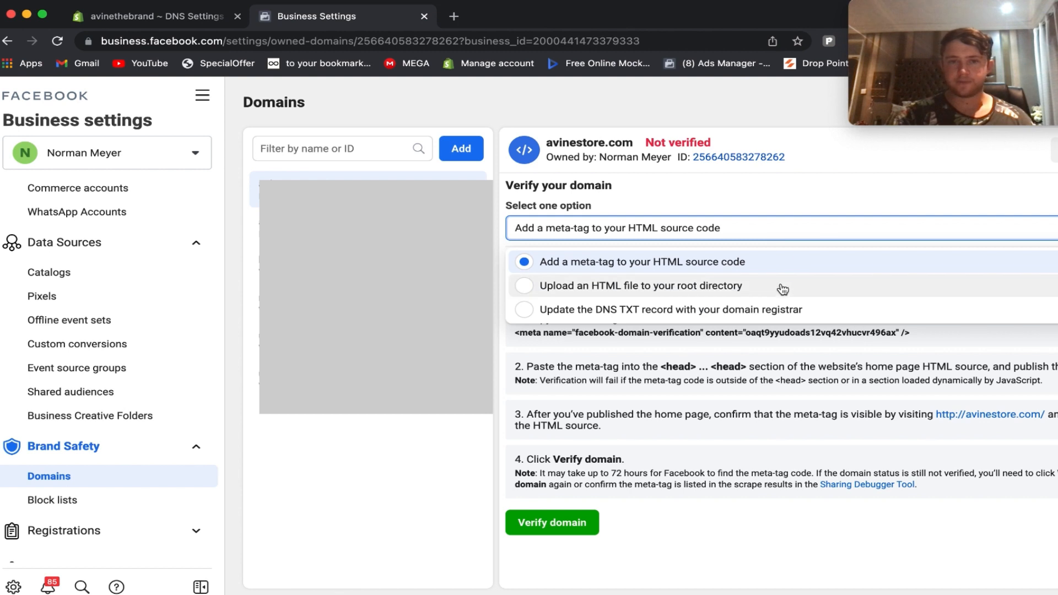
pyautogui.click(782, 310)
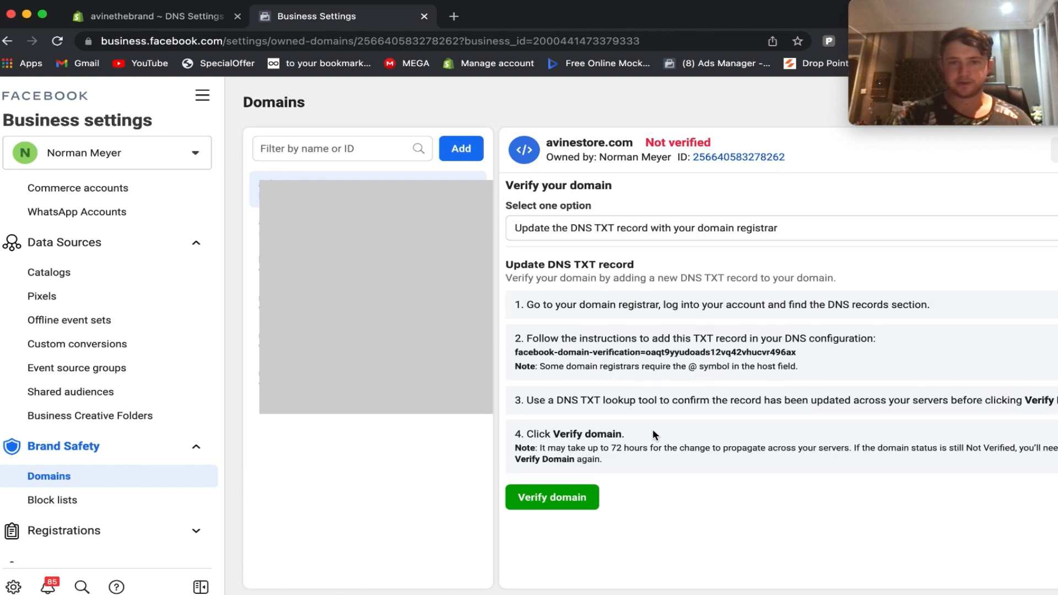
pyautogui.click(690, 354)
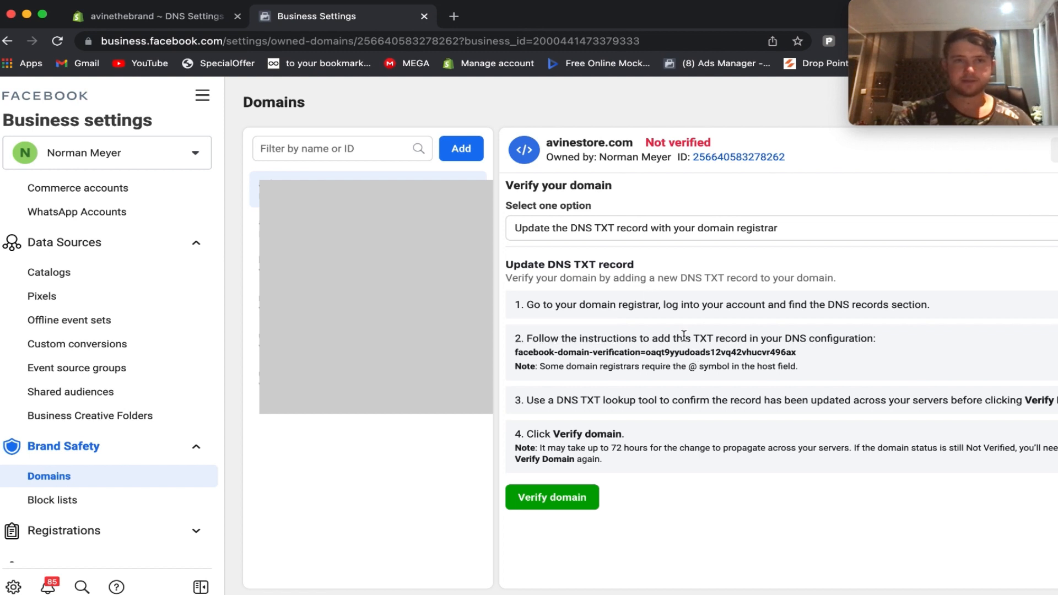
# Back in Shopify, add the TXT record with the name @ and the copied Facebook domain verification code as its value
pyautogui.click(174, 20)
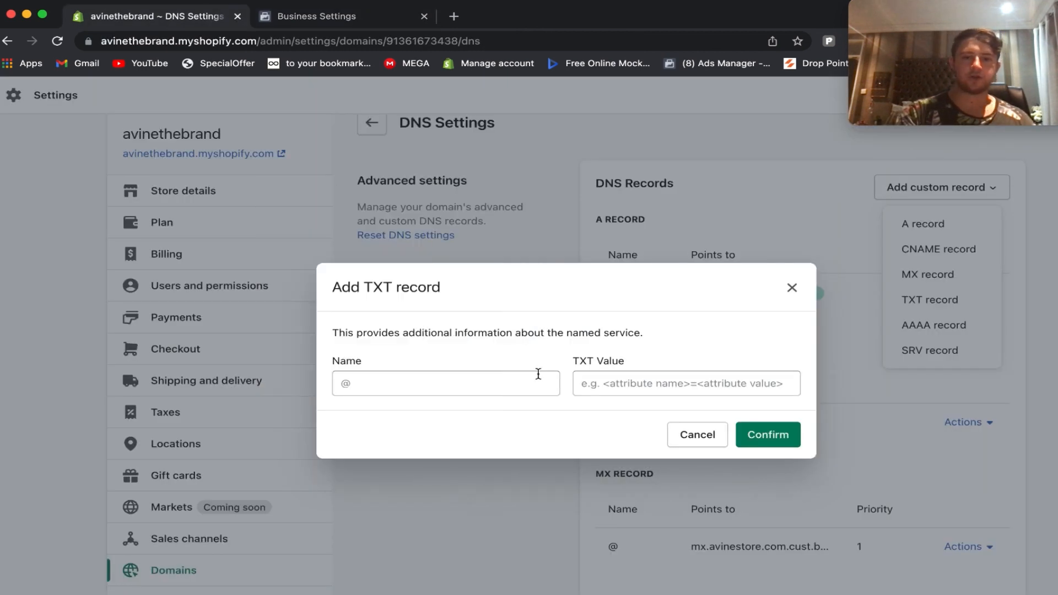
pyautogui.click(647, 381)
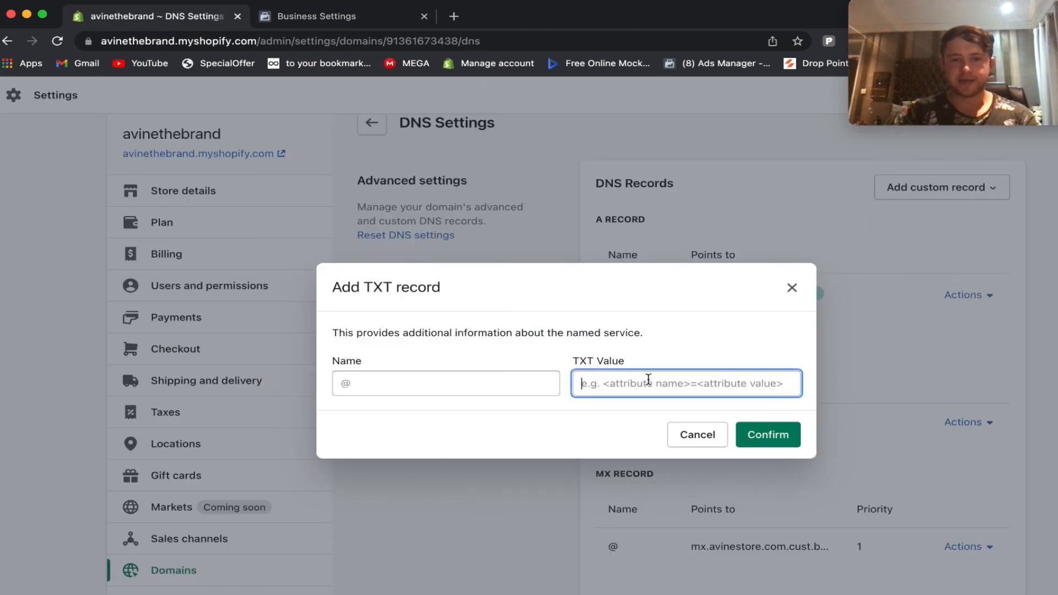
pyautogui.press('super+v')
pyautogui.click(454, 386)
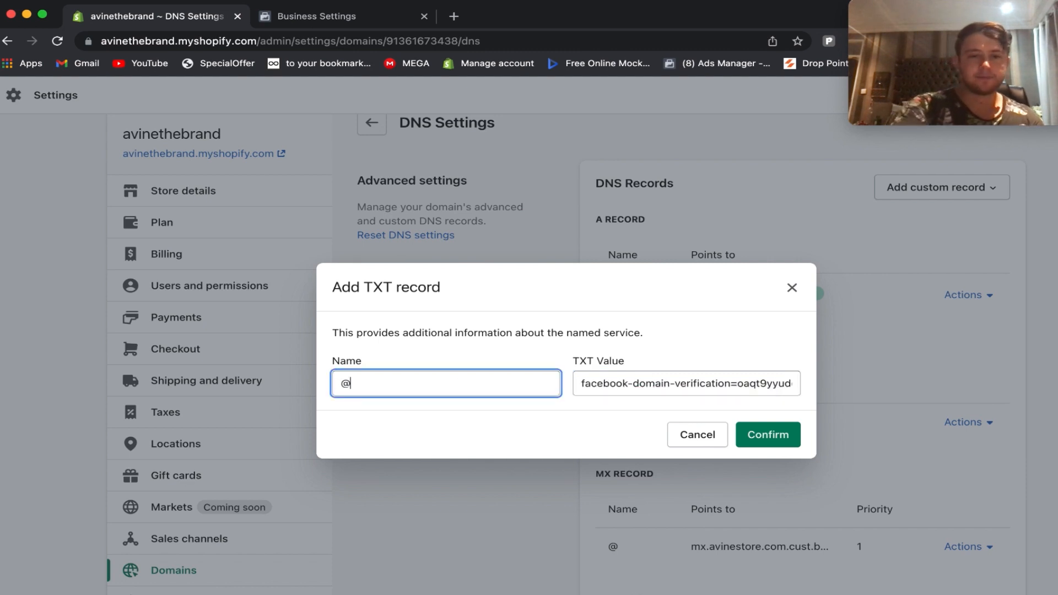
pyautogui.click(769, 435)
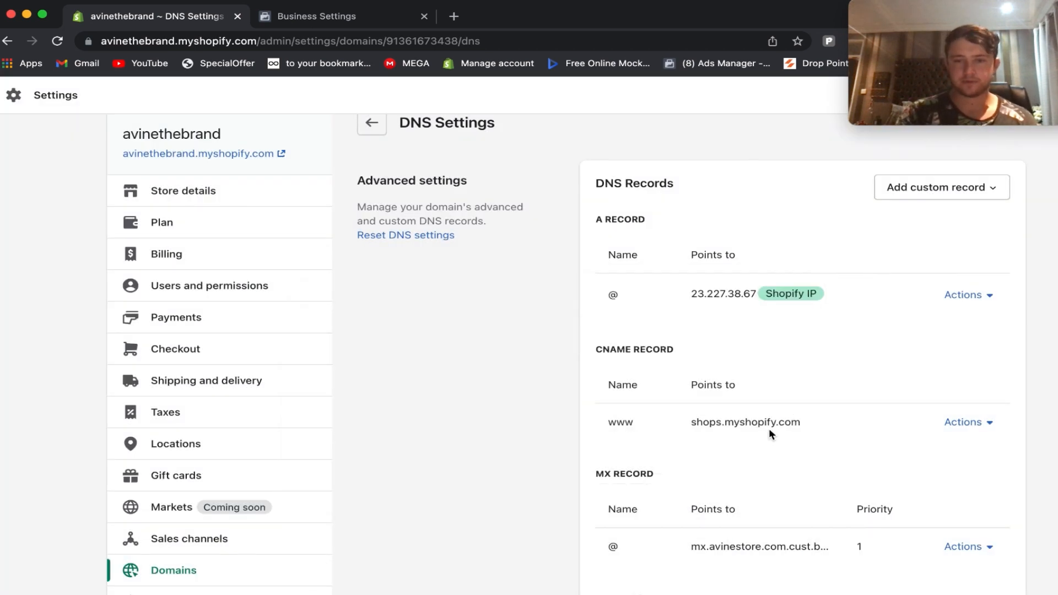
pyautogui.scroll(-2, 769, 428)
pyautogui.scroll(-3, 769, 433)
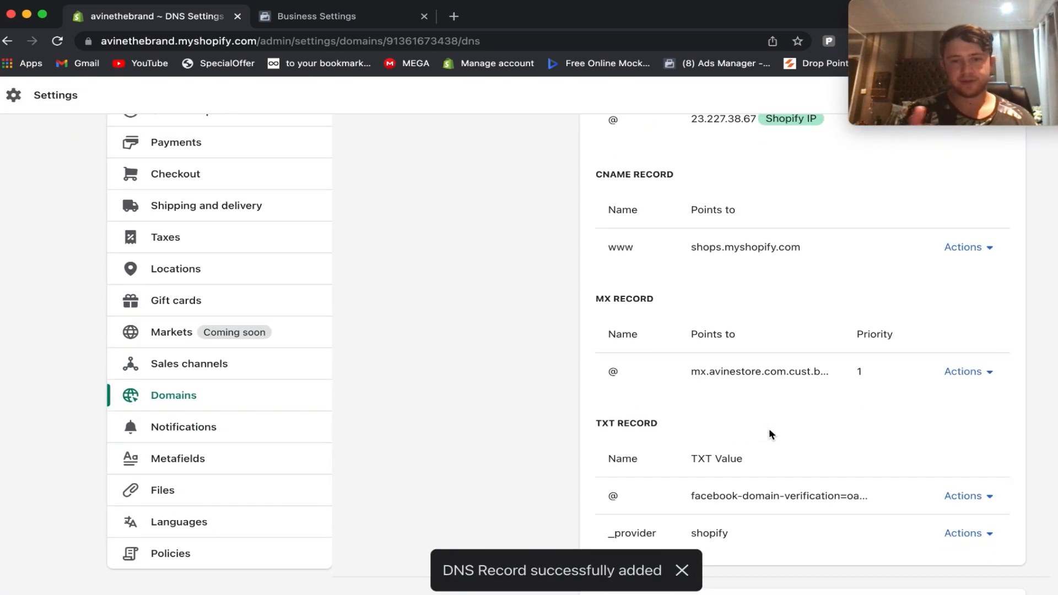
pyautogui.scroll(3, 769, 433)
pyautogui.scroll(2, 769, 428)
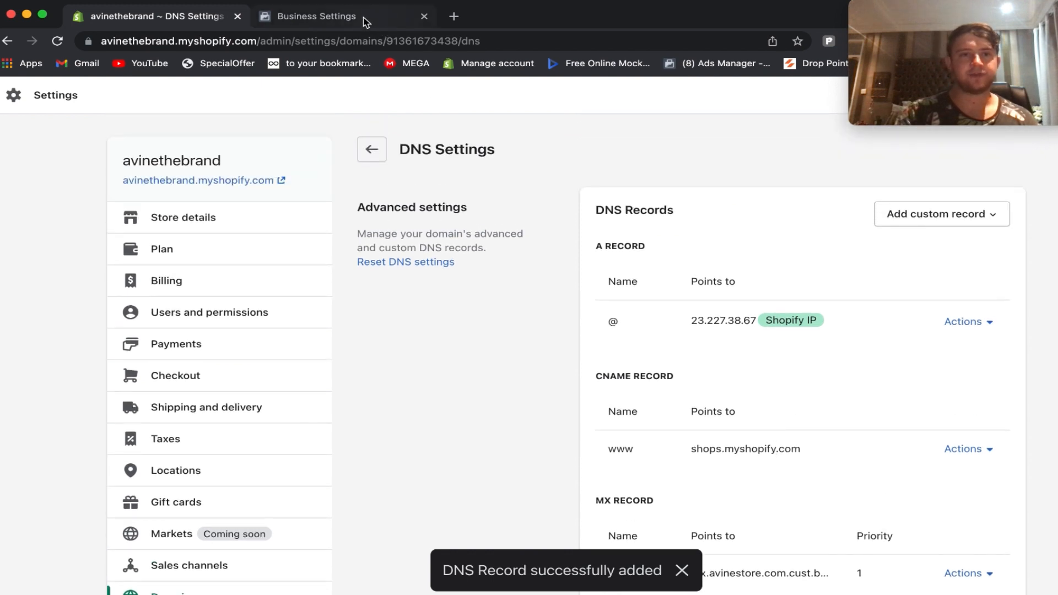
# Return to Facebook Business settings and verify the avinestore.com domain
pyautogui.click(362, 20)
pyautogui.click(568, 499)
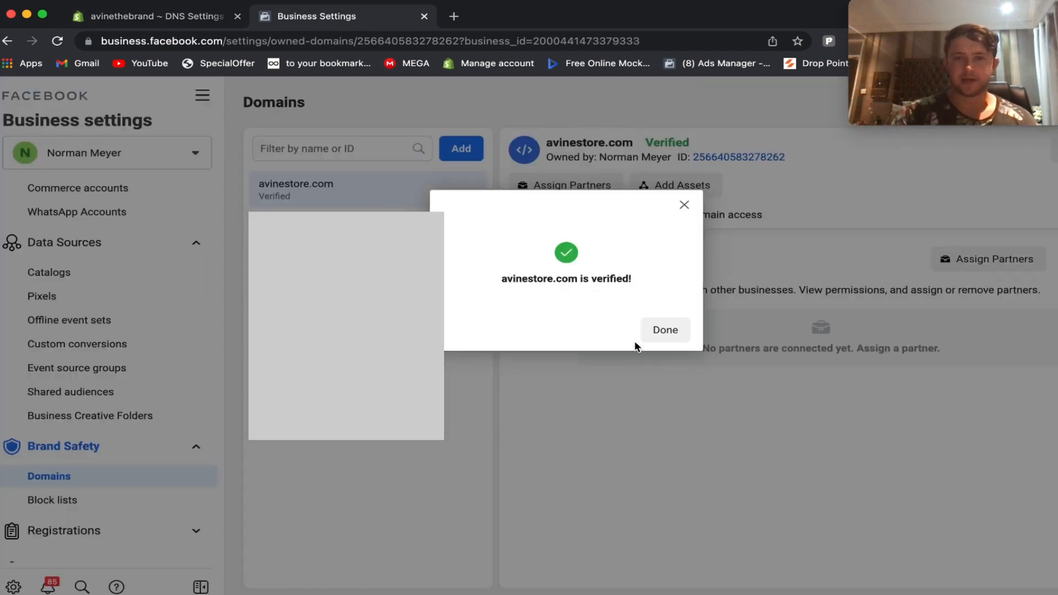
pyautogui.click(665, 330)
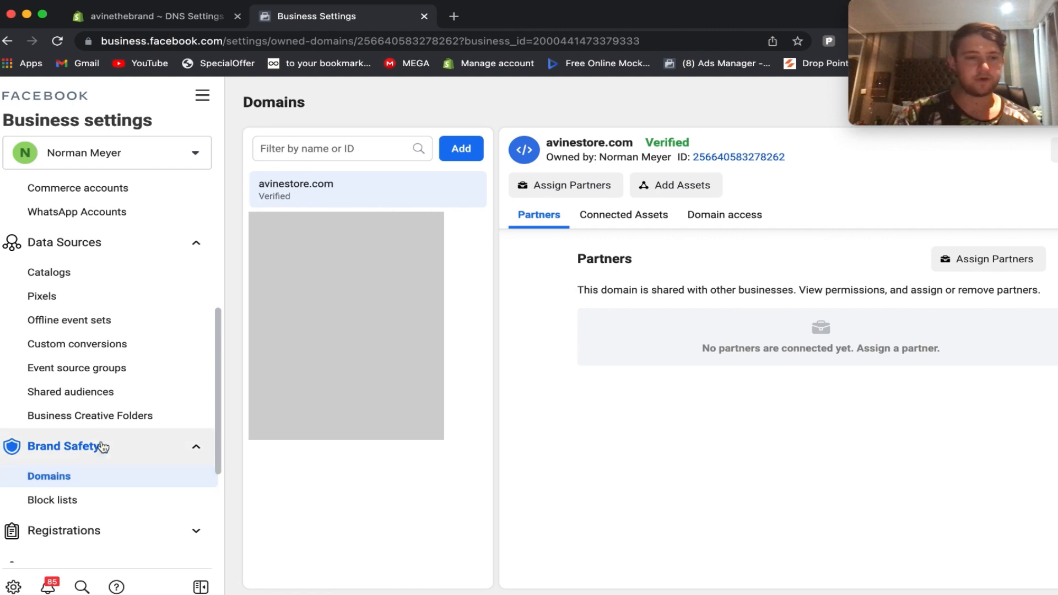
# Create a new pixel named "Avine Pixel" in the Pixels data sources
pyautogui.click(112, 298)
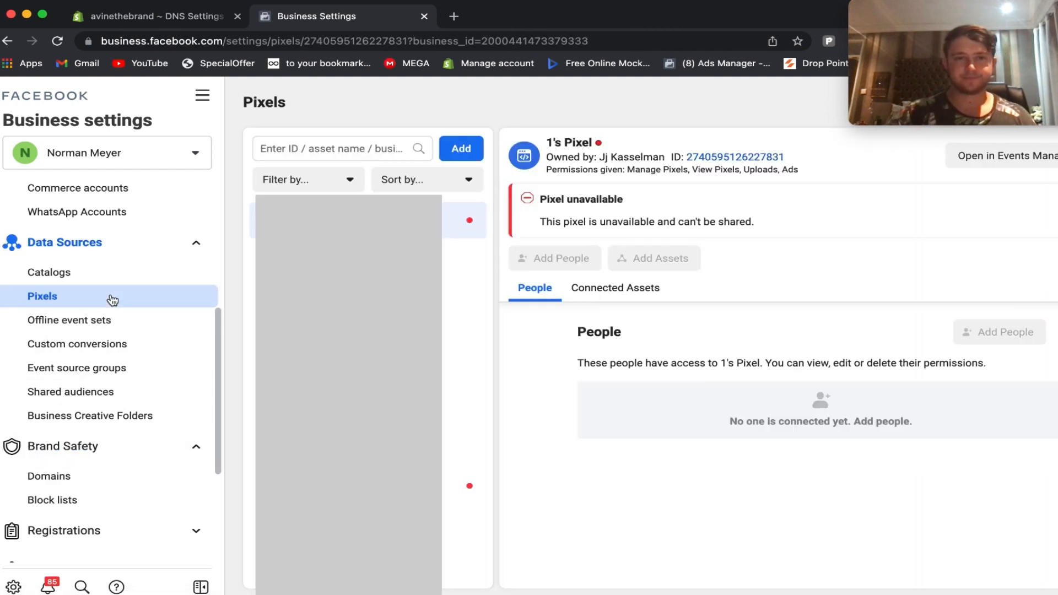
pyautogui.click(463, 148)
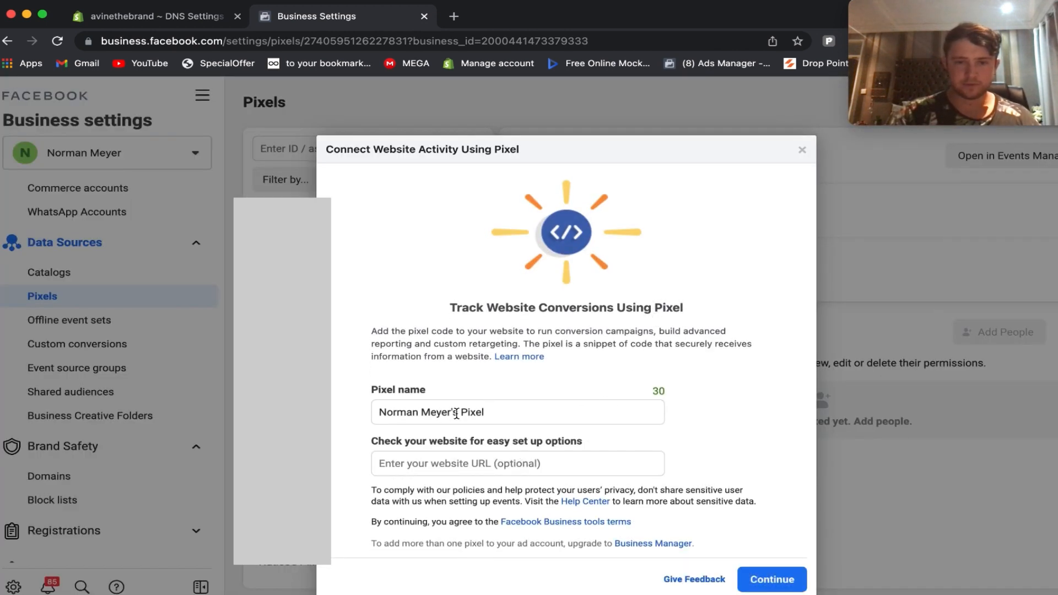
pyautogui.moveTo(457, 413); pyautogui.dragTo(378, 413)
pyautogui.write('C')
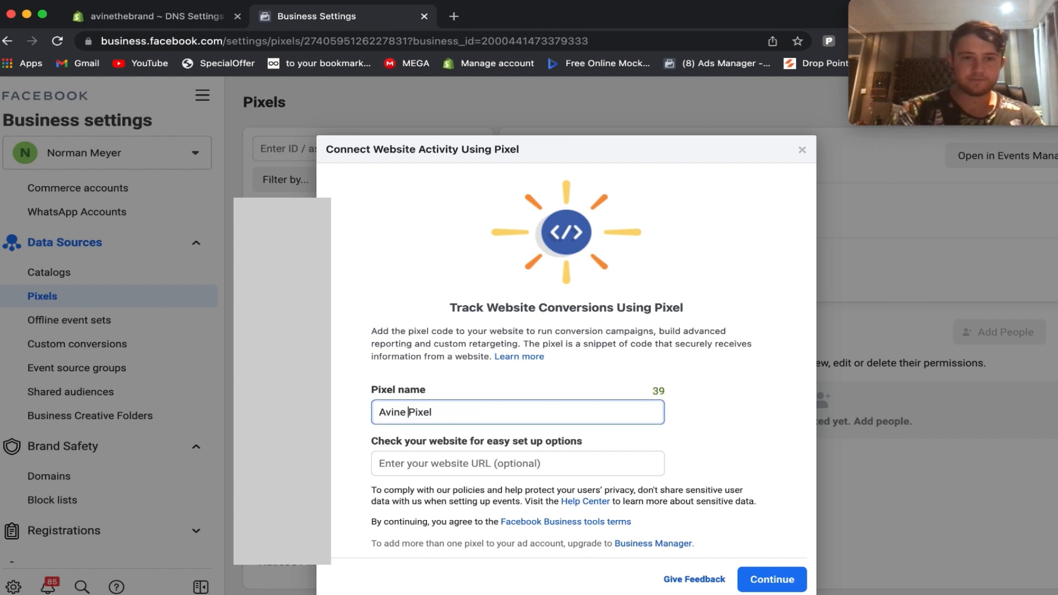
pyautogui.click(774, 585)
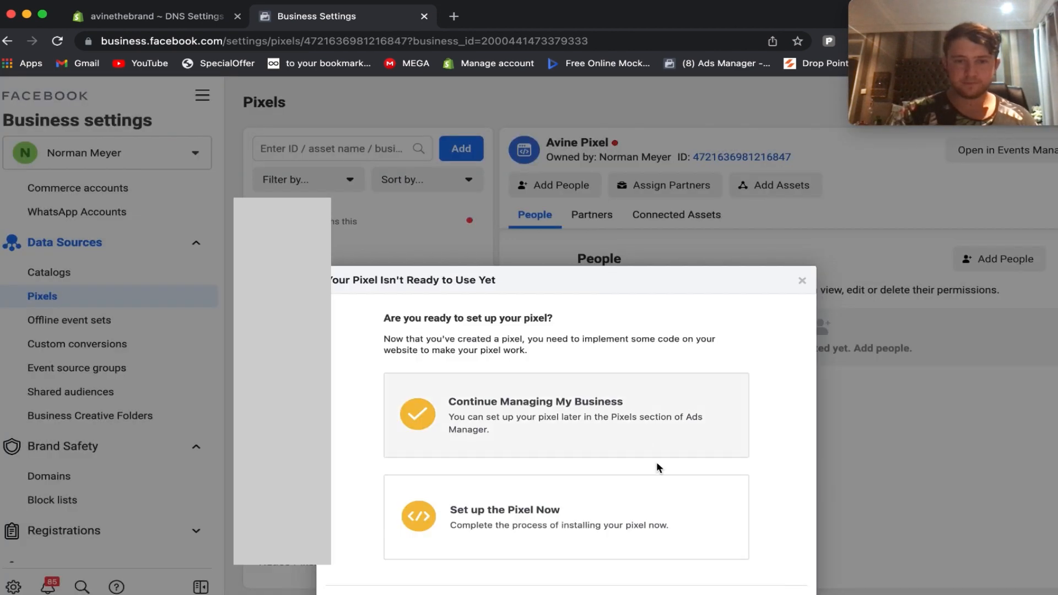
# Set up the new pixel through the Shopify partner integration and review the instructions for connecting the Shopify account
pyautogui.click(573, 504)
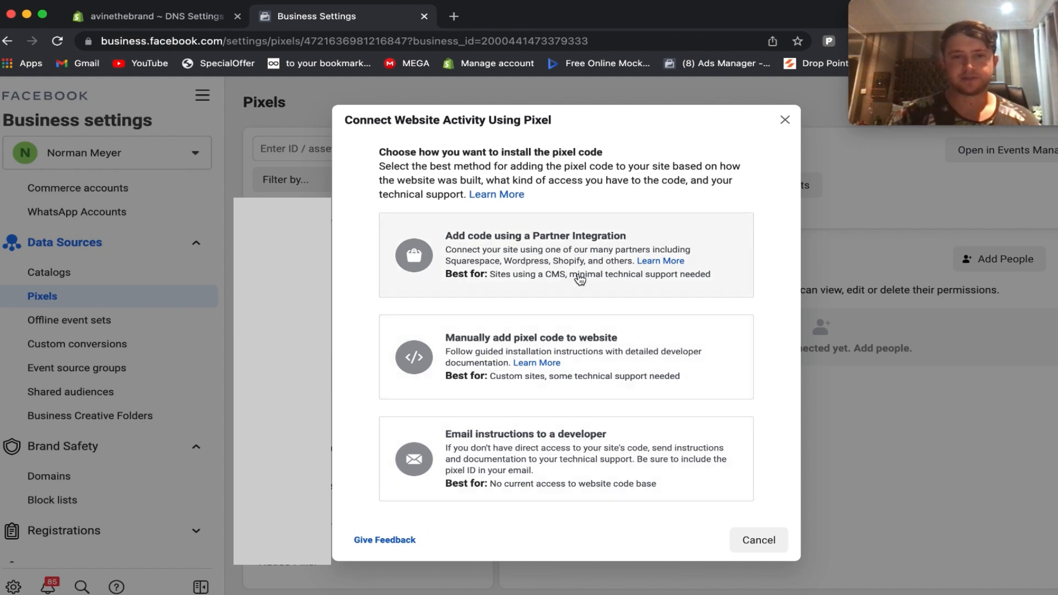
pyautogui.click(561, 258)
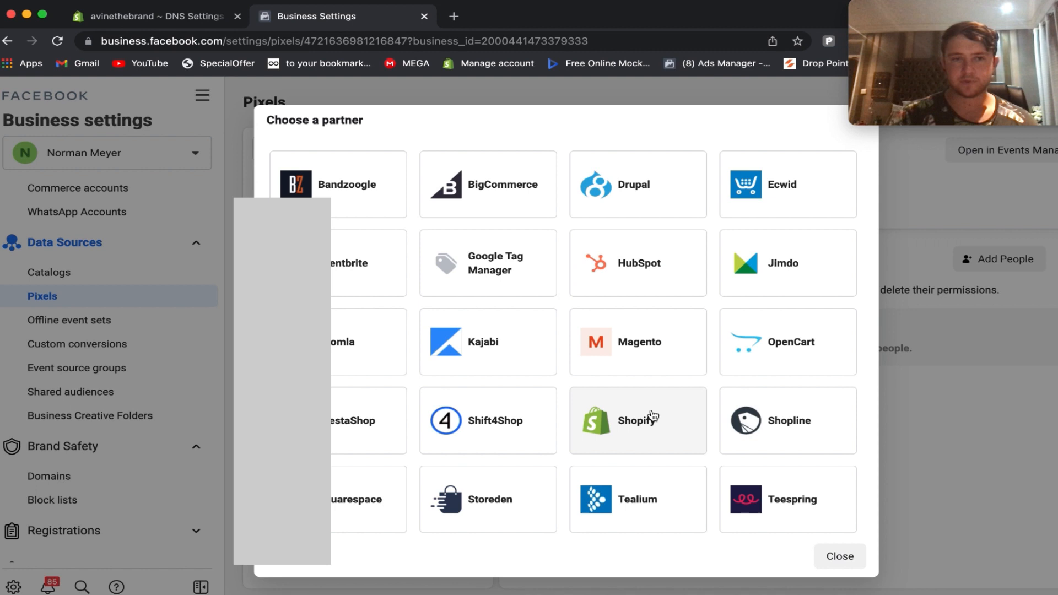
pyautogui.click(653, 417)
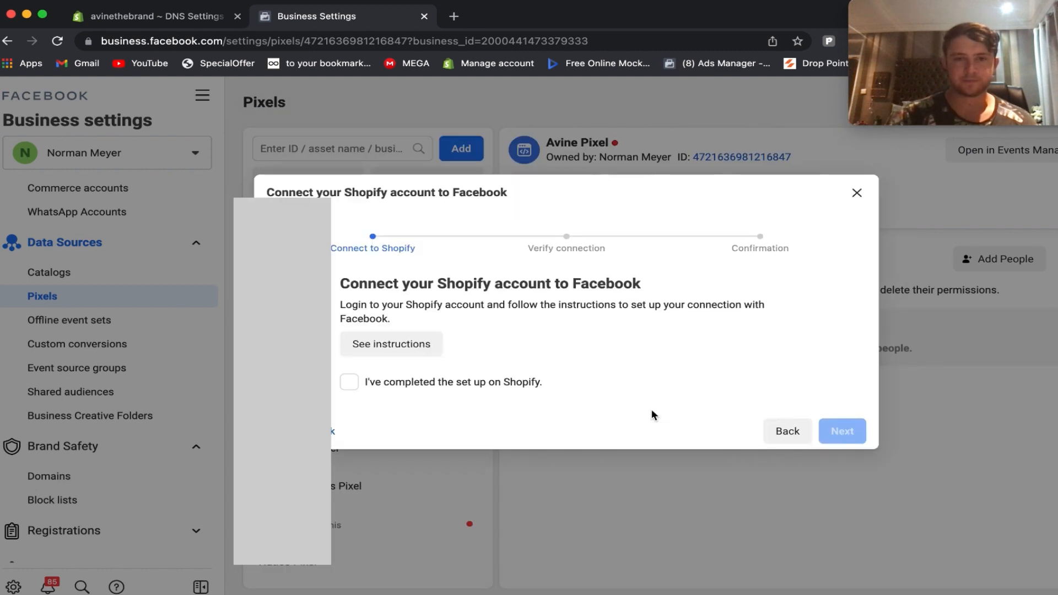
pyautogui.click(437, 350)
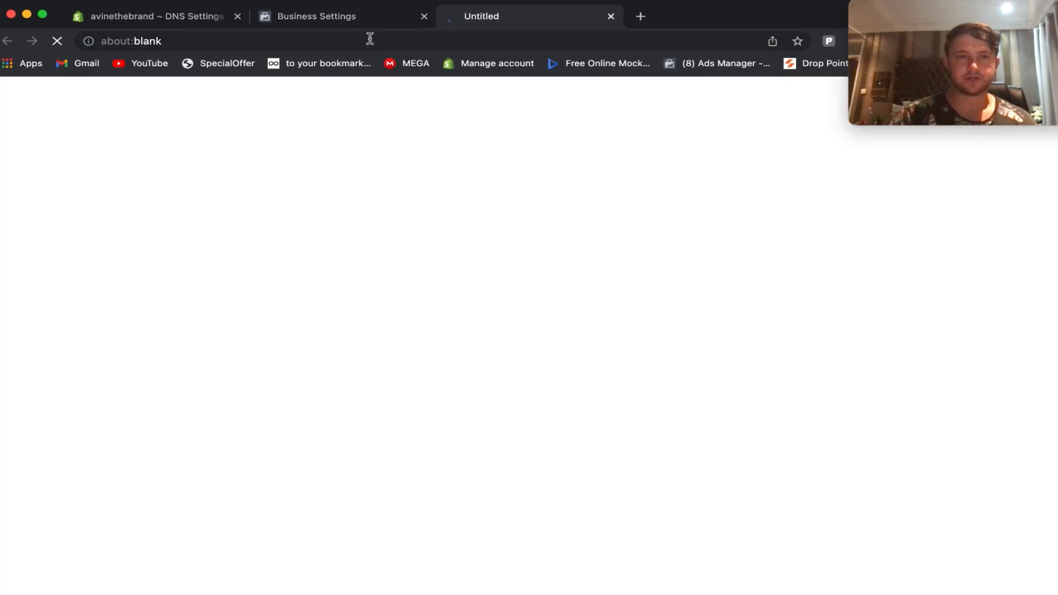
pyautogui.scroll(-10, 212, 352)
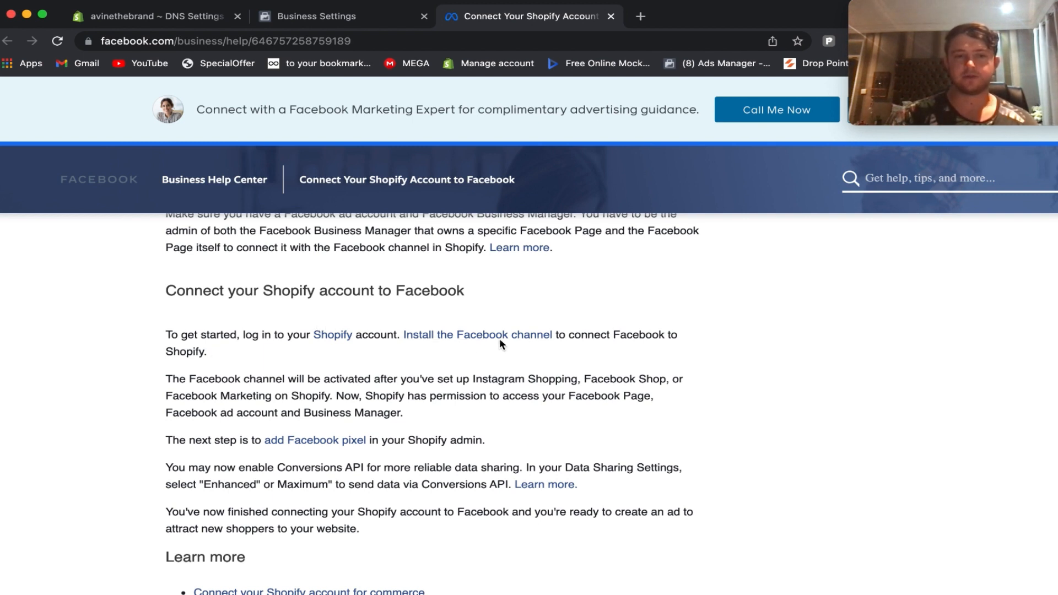
# Switch to the Shopify admin and add Facebook as a sales channel, approving its requested permissions
pyautogui.click(183, 23)
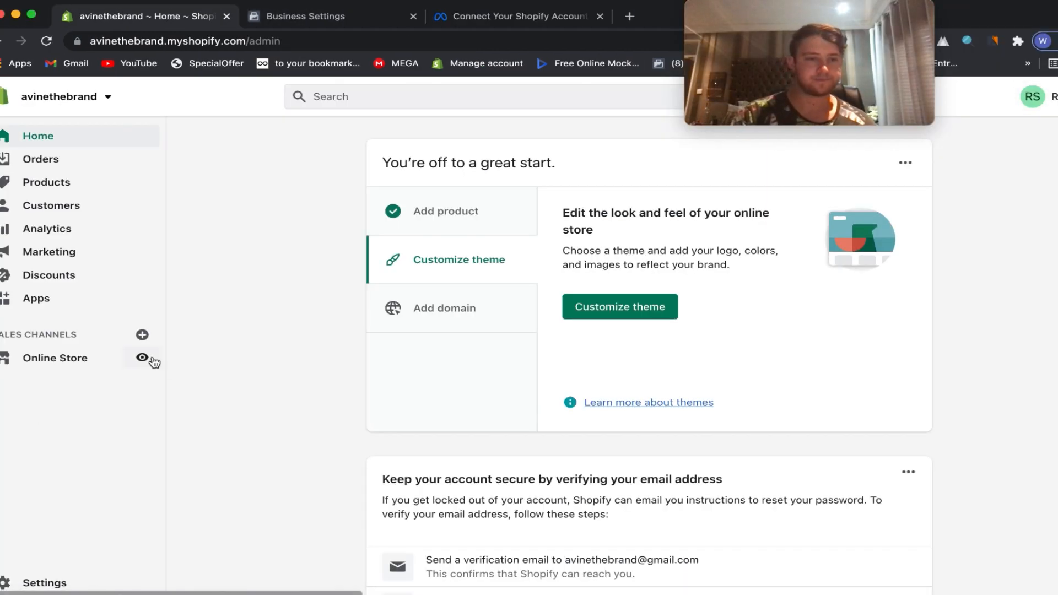
pyautogui.click(142, 335)
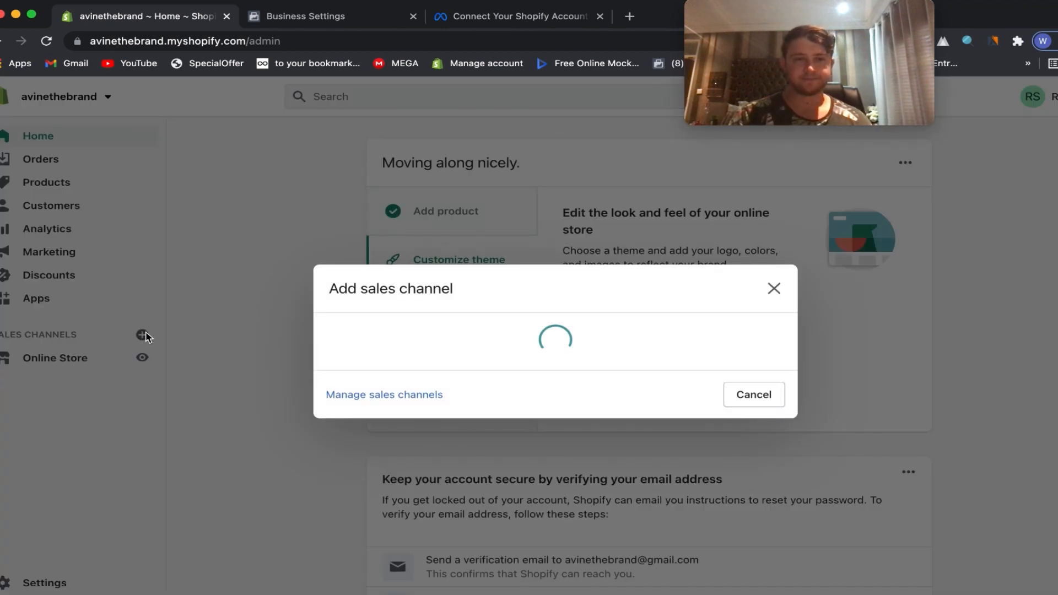
pyautogui.scroll(-1, 563, 452)
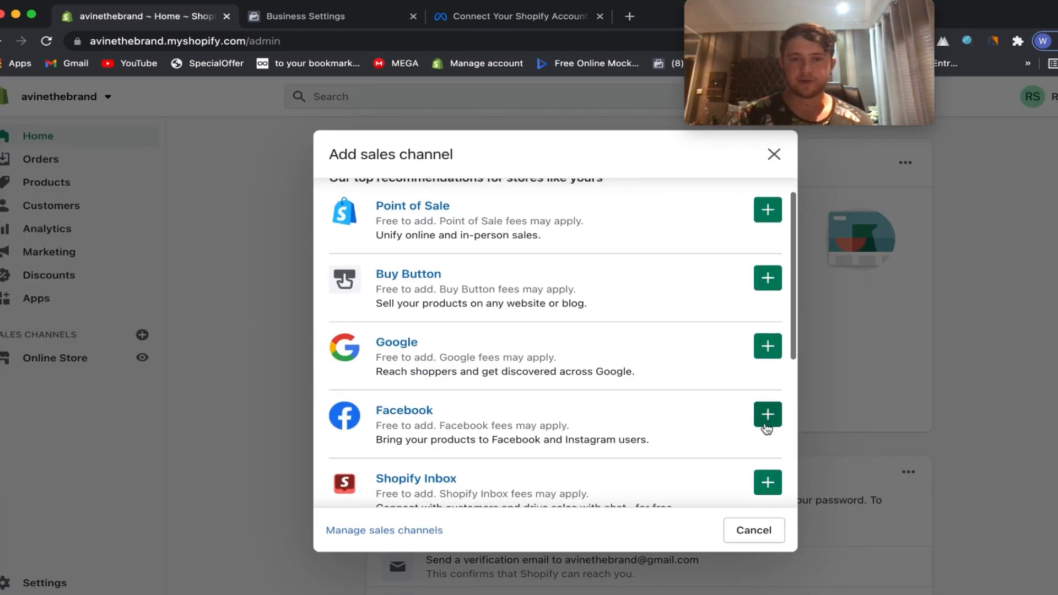
pyautogui.click(767, 423)
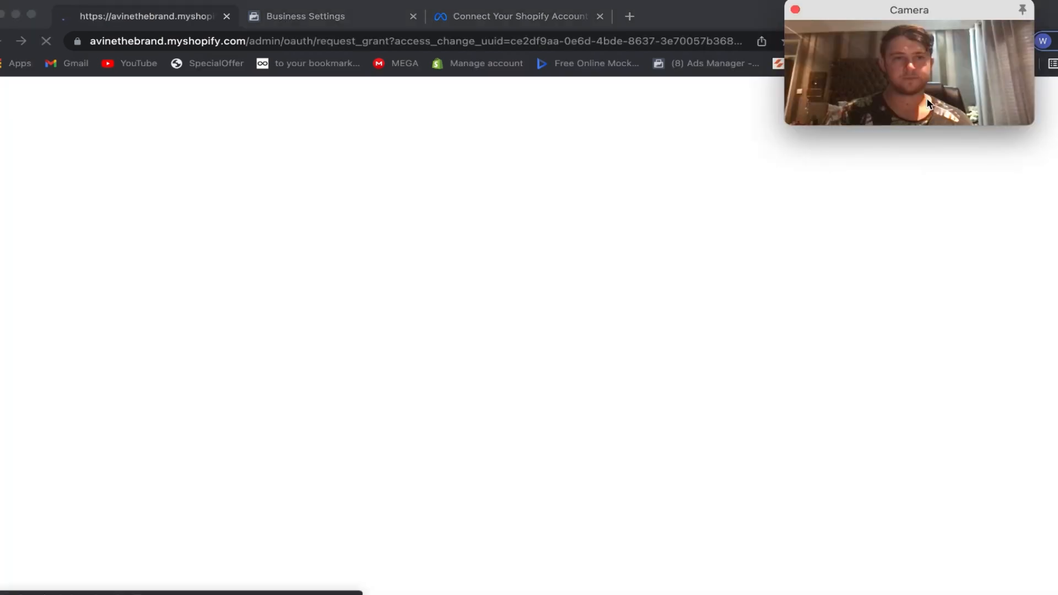
pyautogui.scroll(-8, 871, 458)
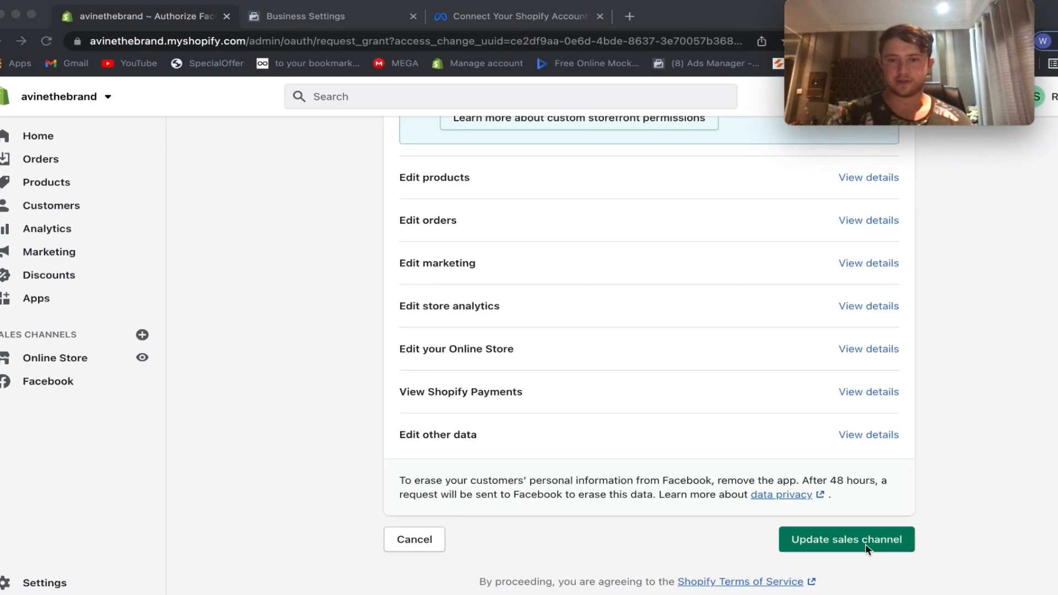
pyautogui.click(865, 543)
pyautogui.click(865, 543)
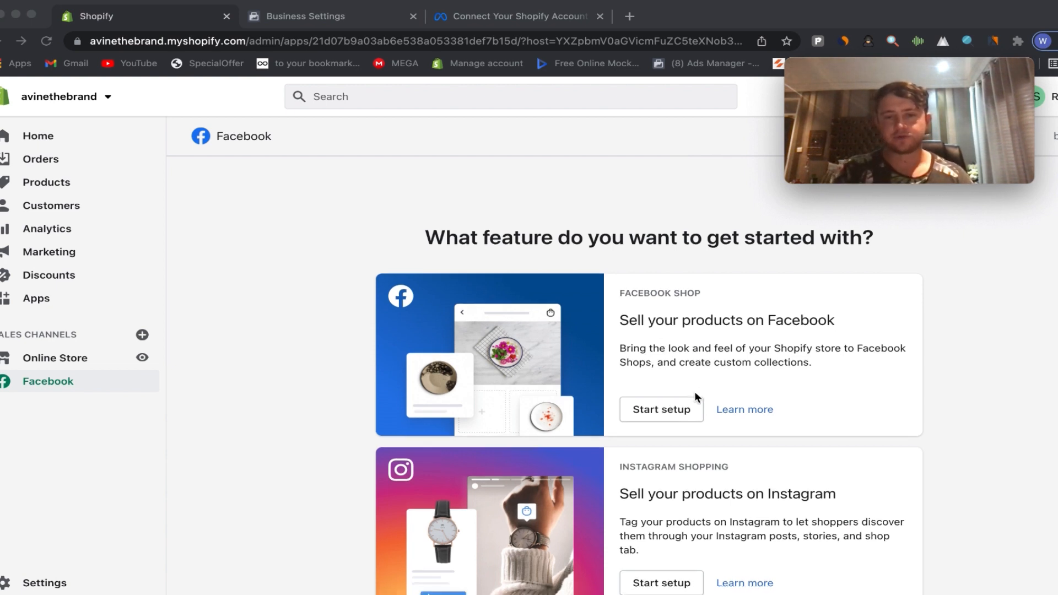
# Open the Facebook Marketing setup in the Shopify admin's Facebook channel and try connecting the Facebook account
pyautogui.scroll(-3, 695, 393)
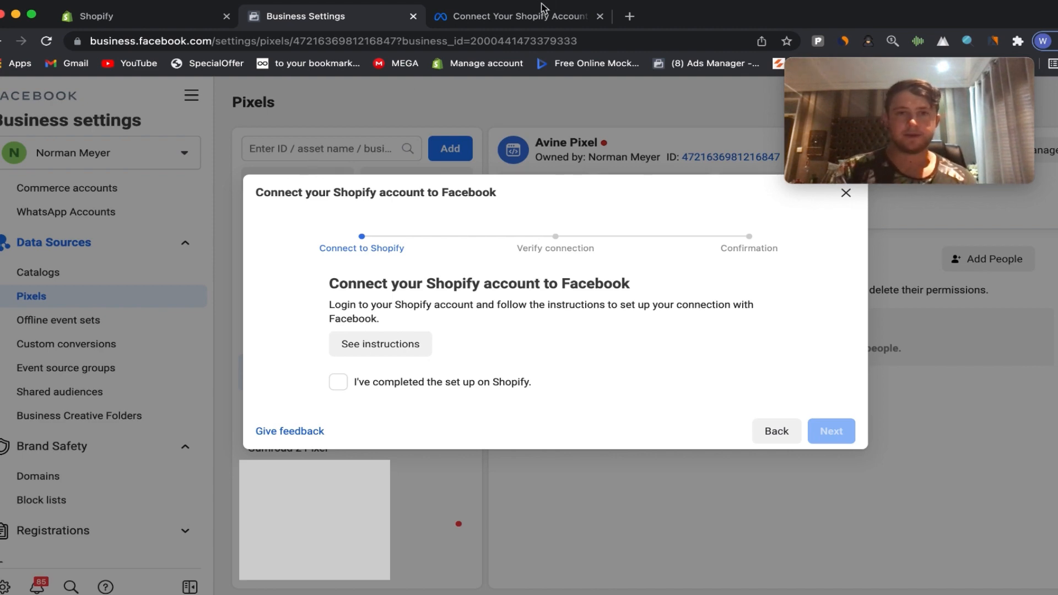
pyautogui.click(182, 23)
pyautogui.scroll(-5, 564, 422)
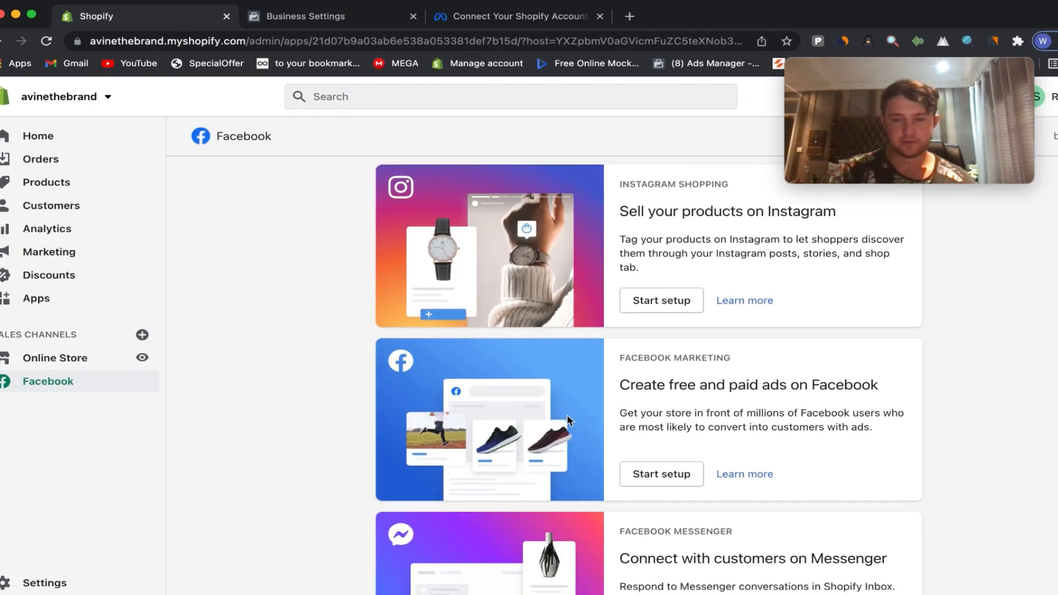
pyautogui.scroll(-1, 633, 419)
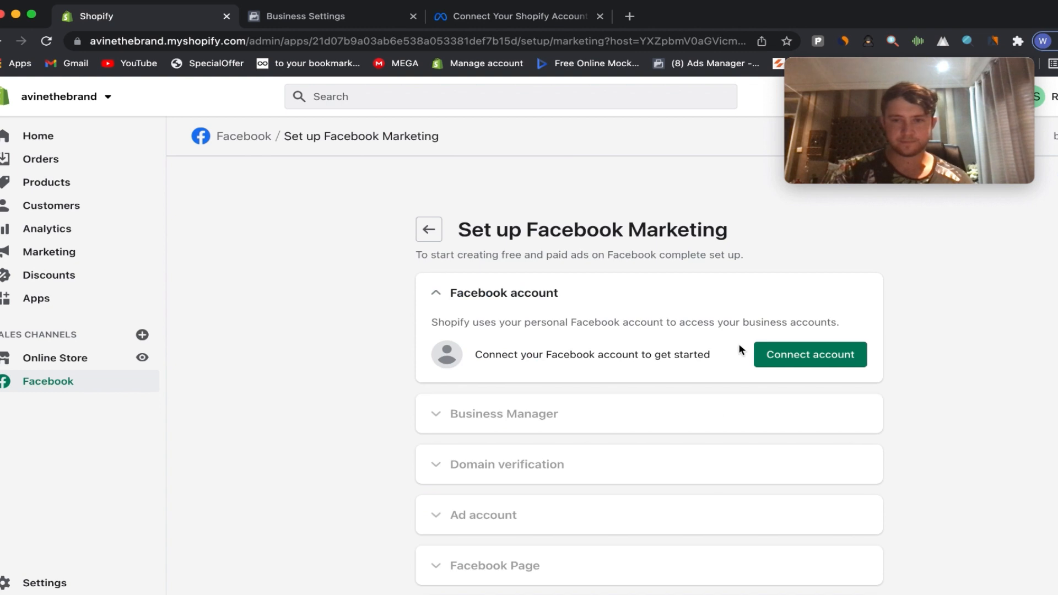
pyautogui.click(802, 359)
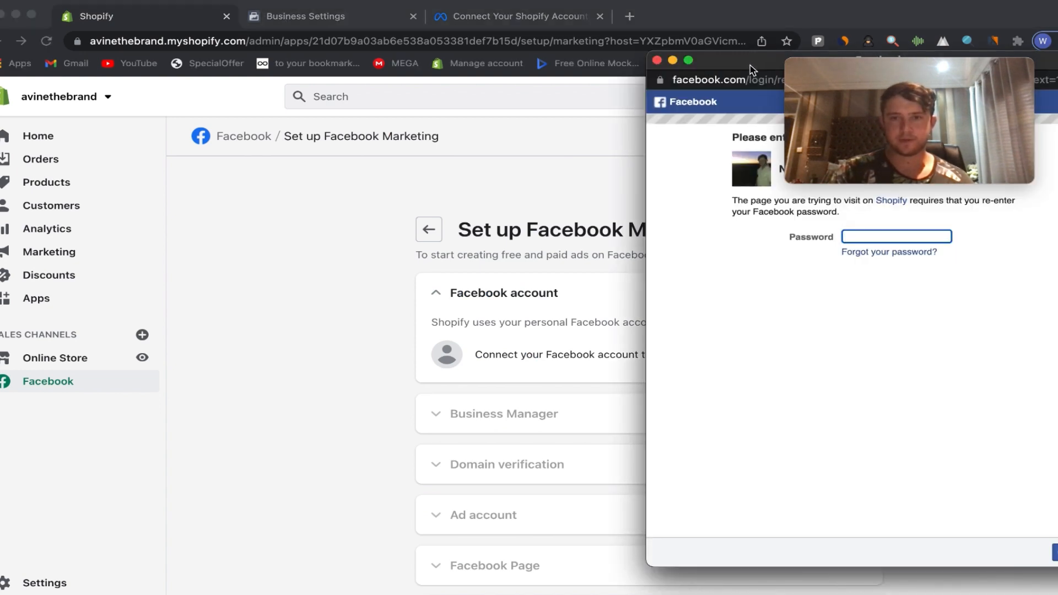
pyautogui.click(657, 60)
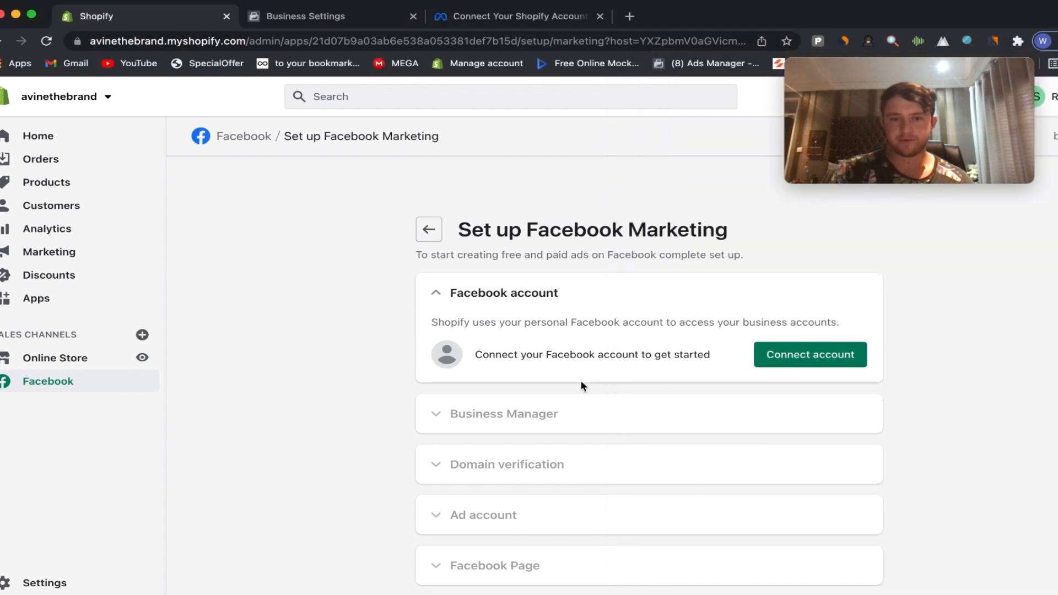
# Review the sections required by the Facebook Marketing setup, then return to the Facebook channel's feature list
pyautogui.scroll(-1, 459, 415)
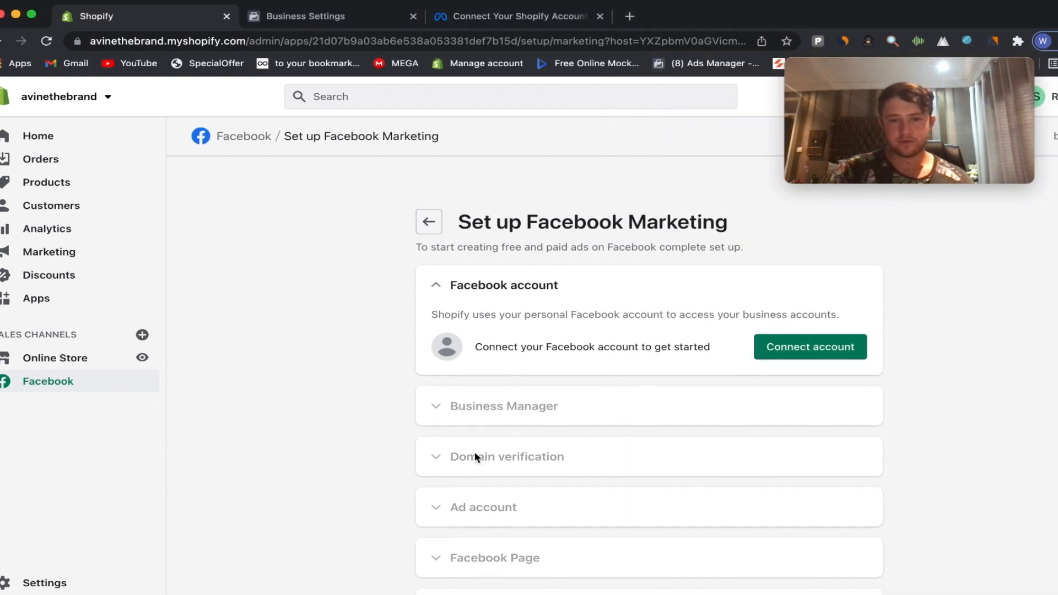
pyautogui.scroll(-2, 514, 521)
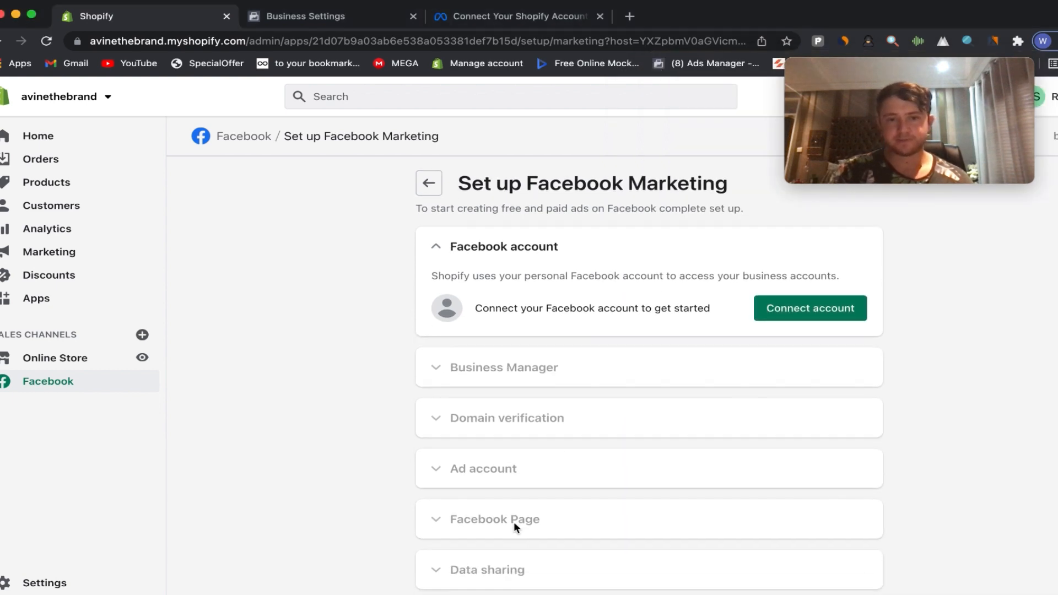
pyautogui.scroll(-3, 521, 485)
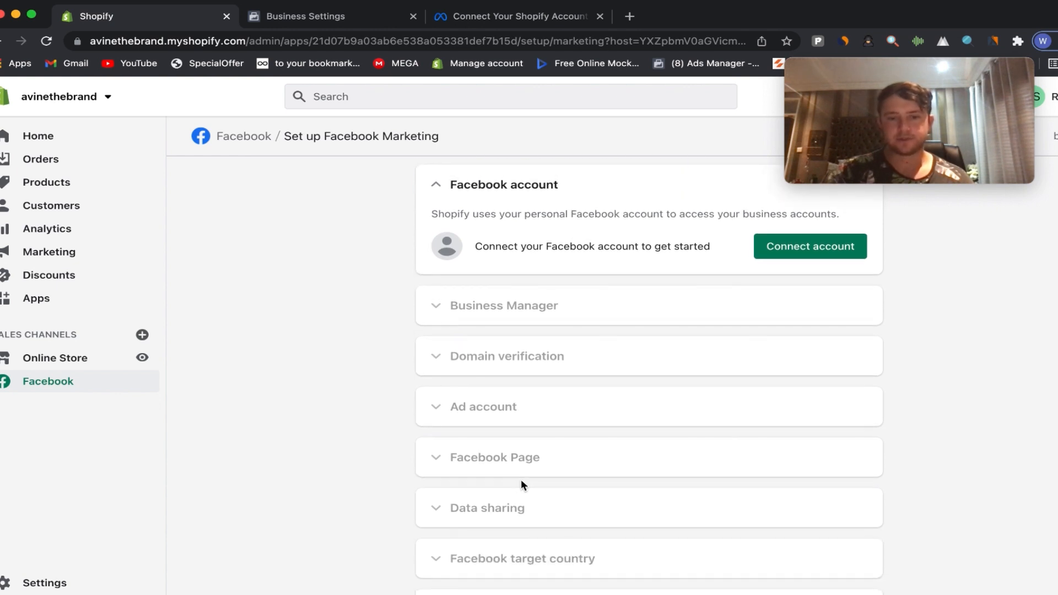
pyautogui.scroll(-4, 522, 484)
pyautogui.scroll(9, 521, 480)
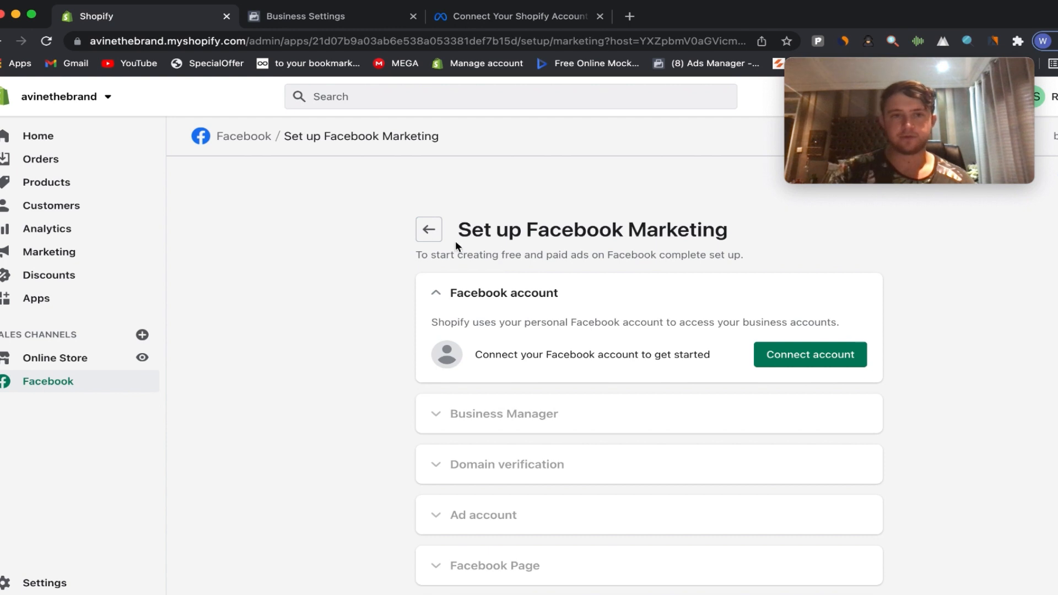
pyautogui.click(429, 232)
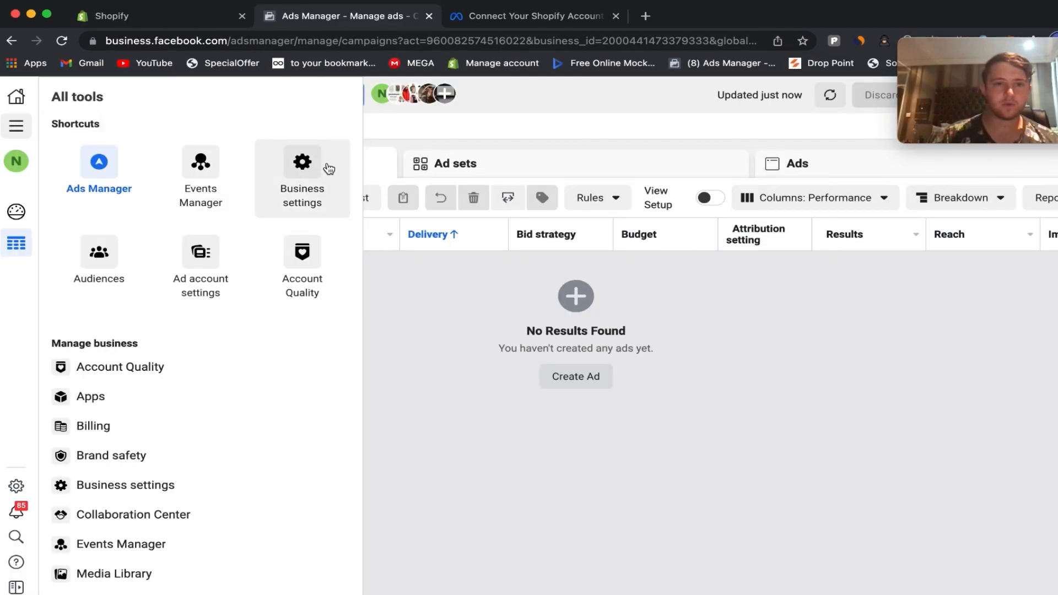
# Go from Facebook Ads Manager to Business settings and select Avine Pixel among the Pixels data sources
pyautogui.click(325, 168)
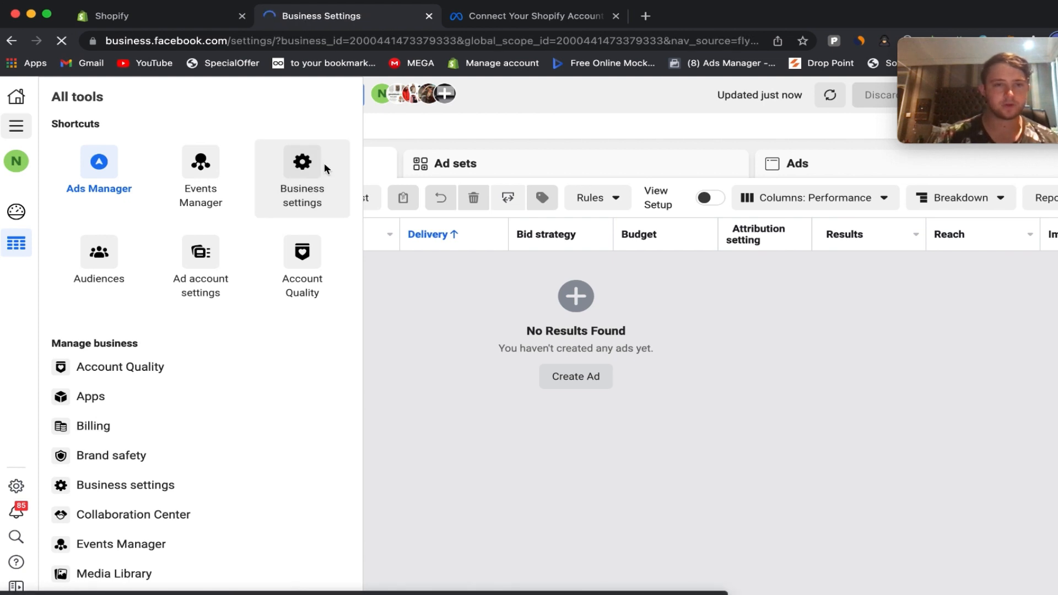
pyautogui.scroll(-3, 132, 419)
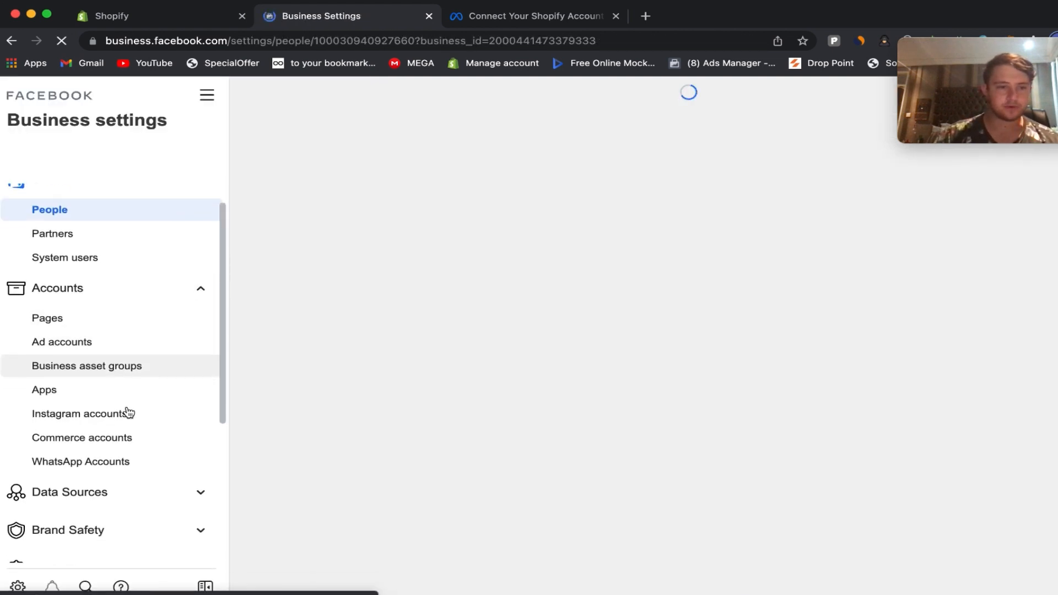
pyautogui.click(132, 456)
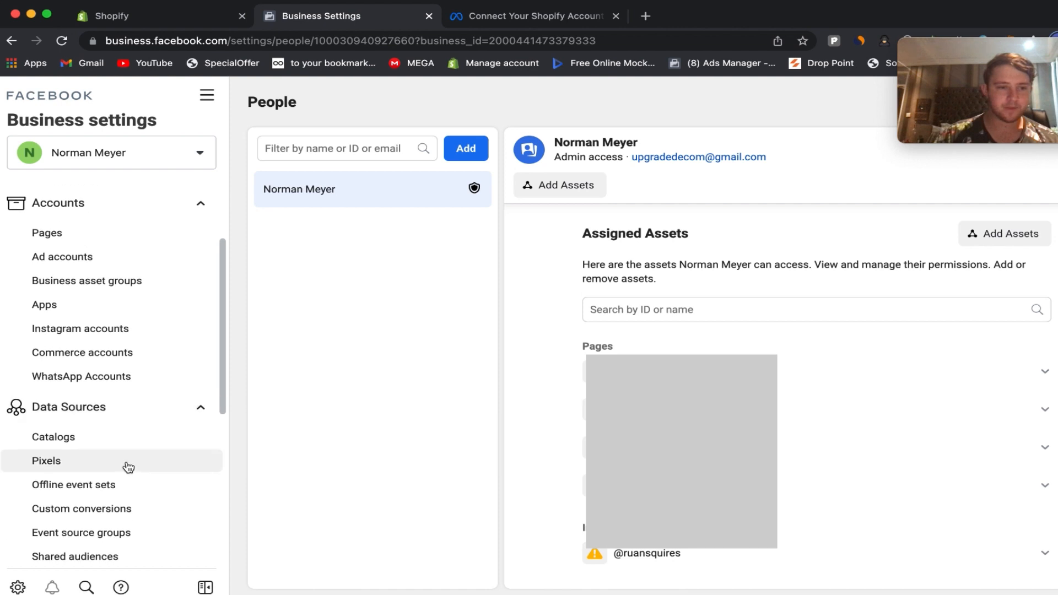
pyautogui.click(130, 466)
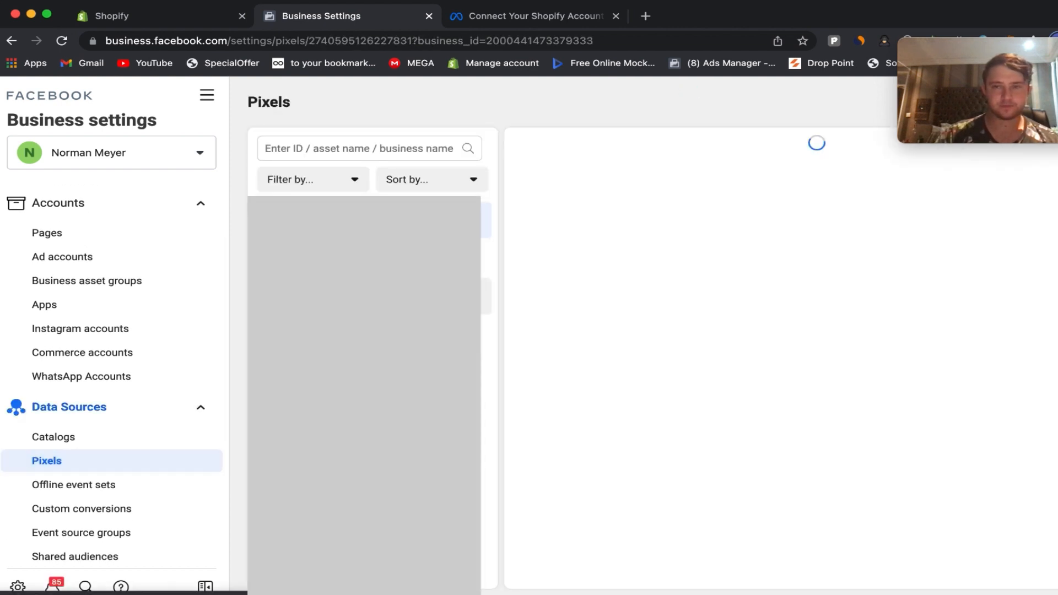
pyautogui.click(485, 299)
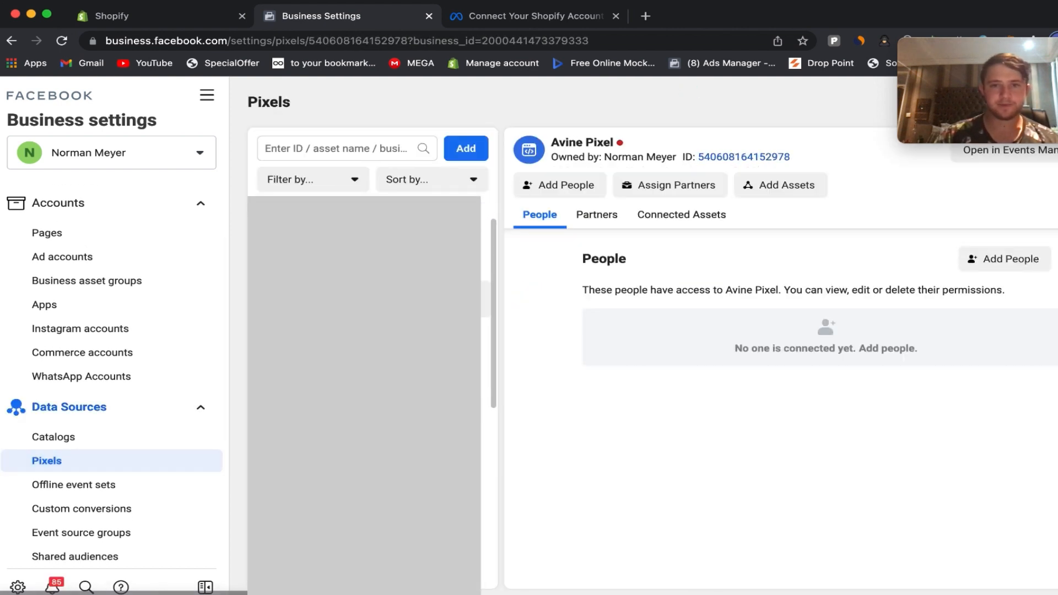
pyautogui.moveTo(1036, 93); pyautogui.dragTo(1049, 58)
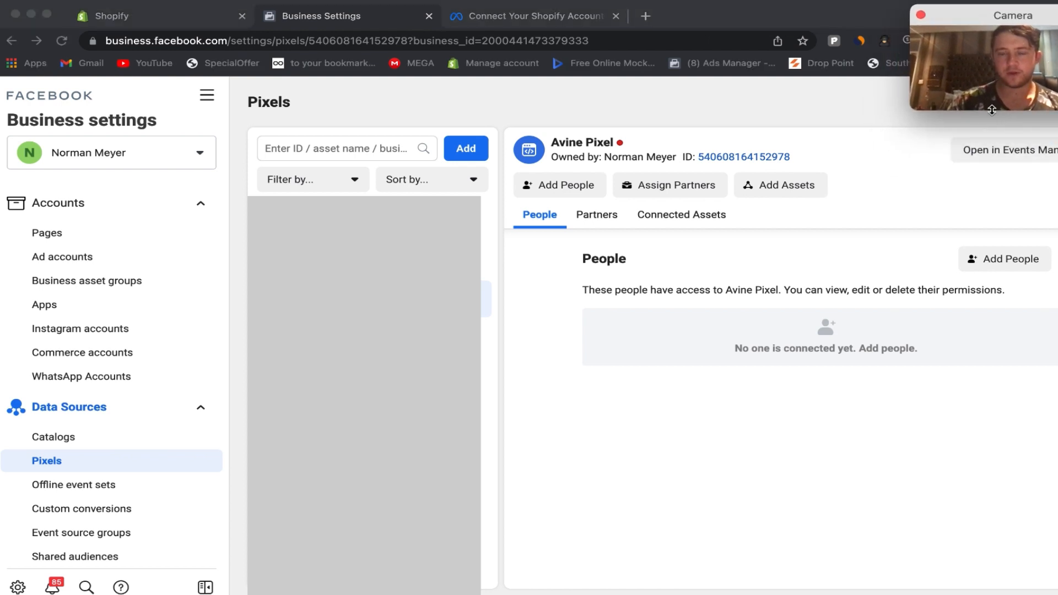
# Add the ad account "USD sa 2" as an asset of Avine Pixel
pyautogui.click(777, 191)
pyautogui.click(777, 190)
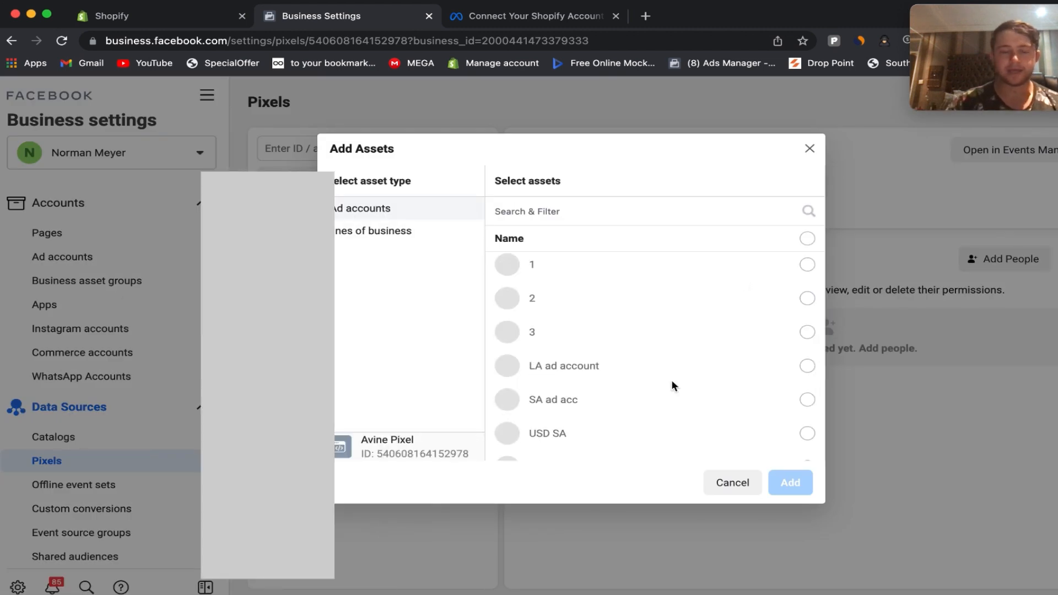
pyautogui.scroll(-1, 669, 379)
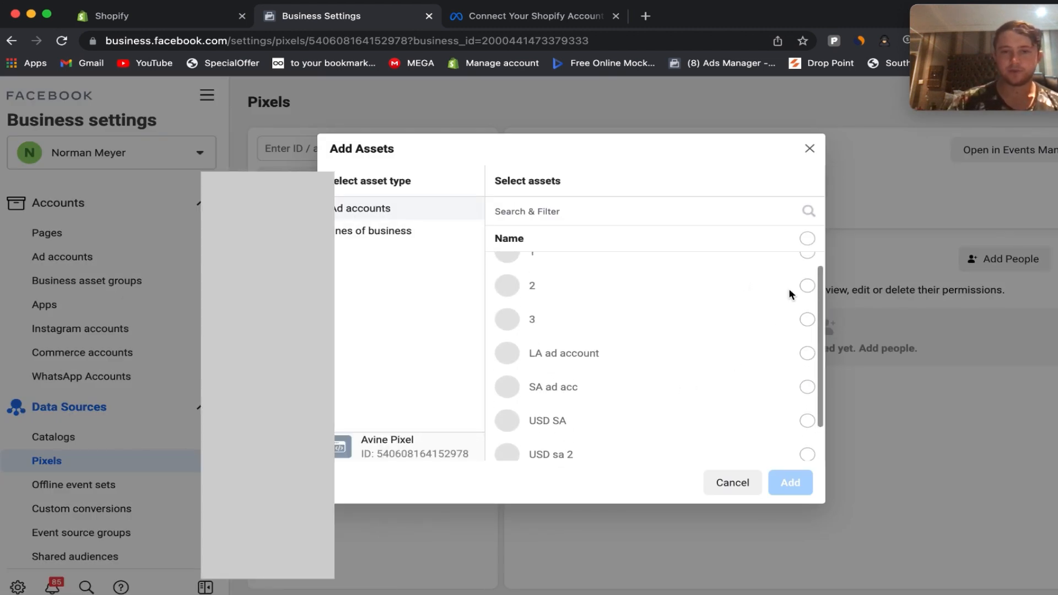
pyautogui.scroll(-1, 785, 436)
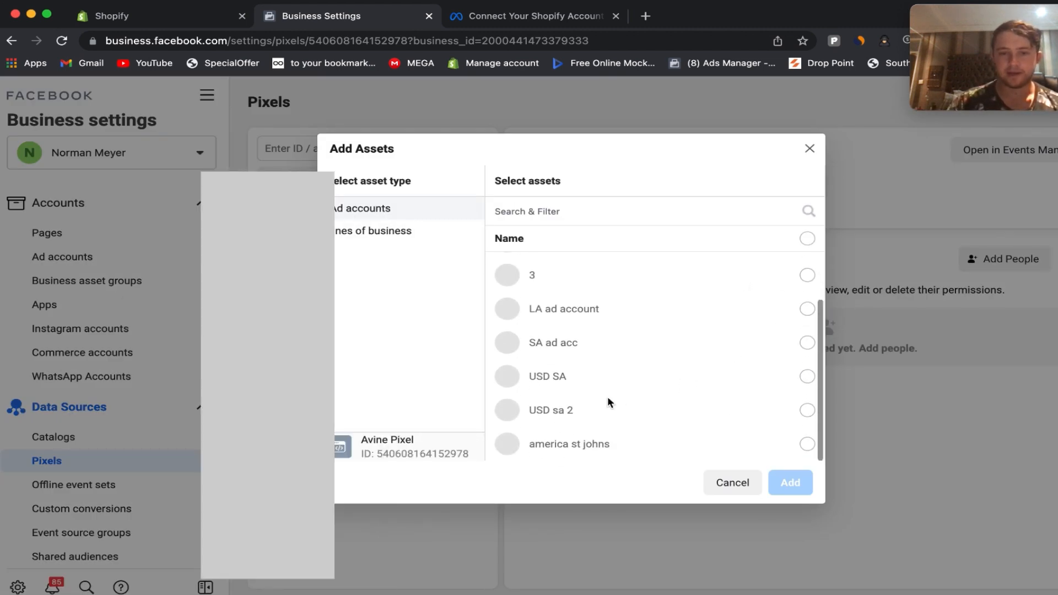
pyautogui.click(806, 411)
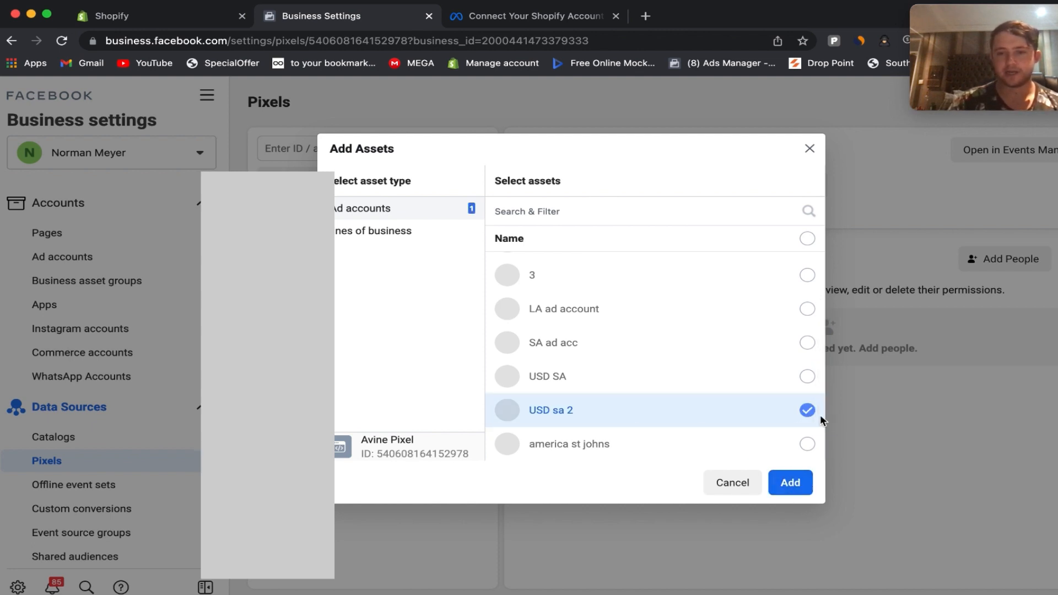
pyautogui.click(791, 483)
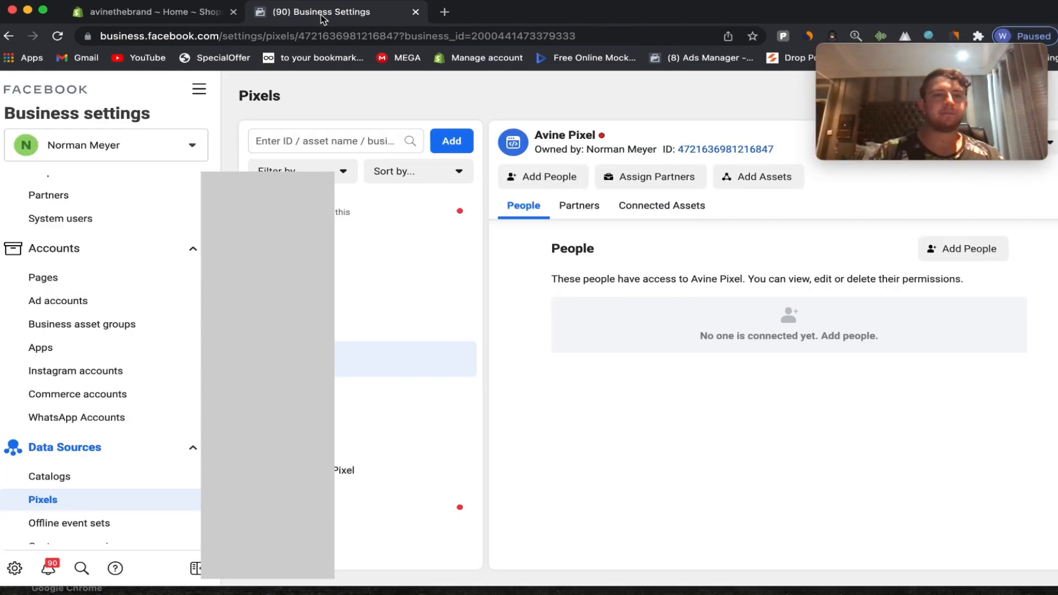
# Switch to the Shopify admin and open the Shopify App Store from the installed apps page
pyautogui.click(182, 11)
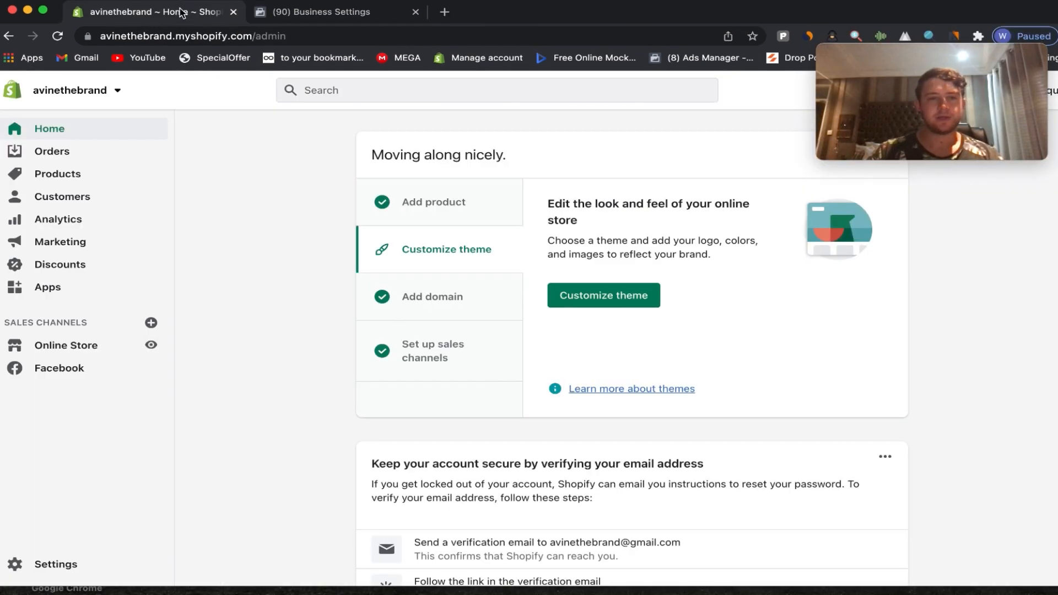
pyautogui.click(99, 286)
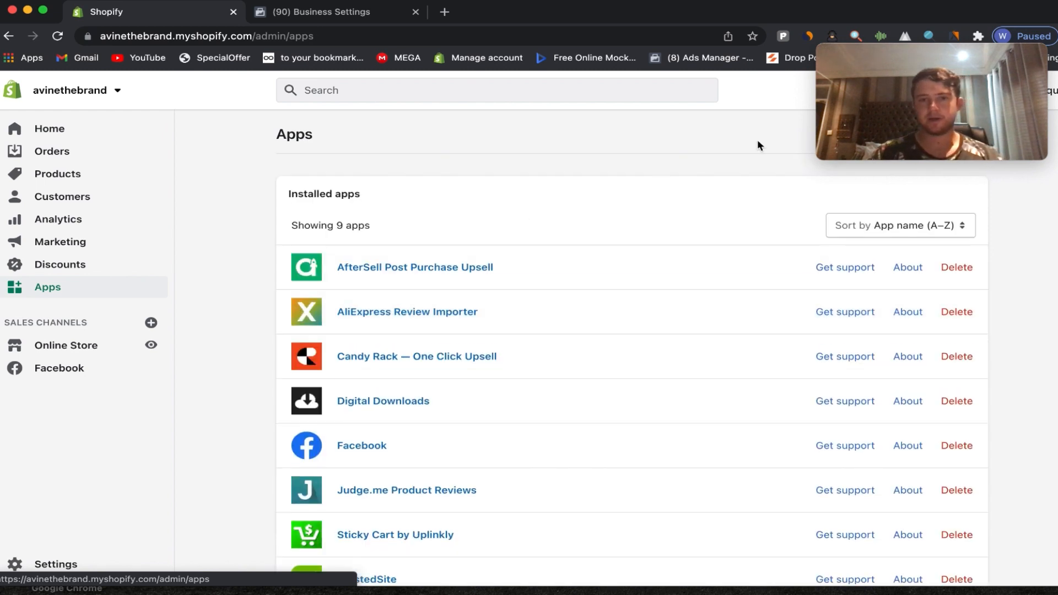
pyautogui.moveTo(878, 135); pyautogui.dragTo(577, 125)
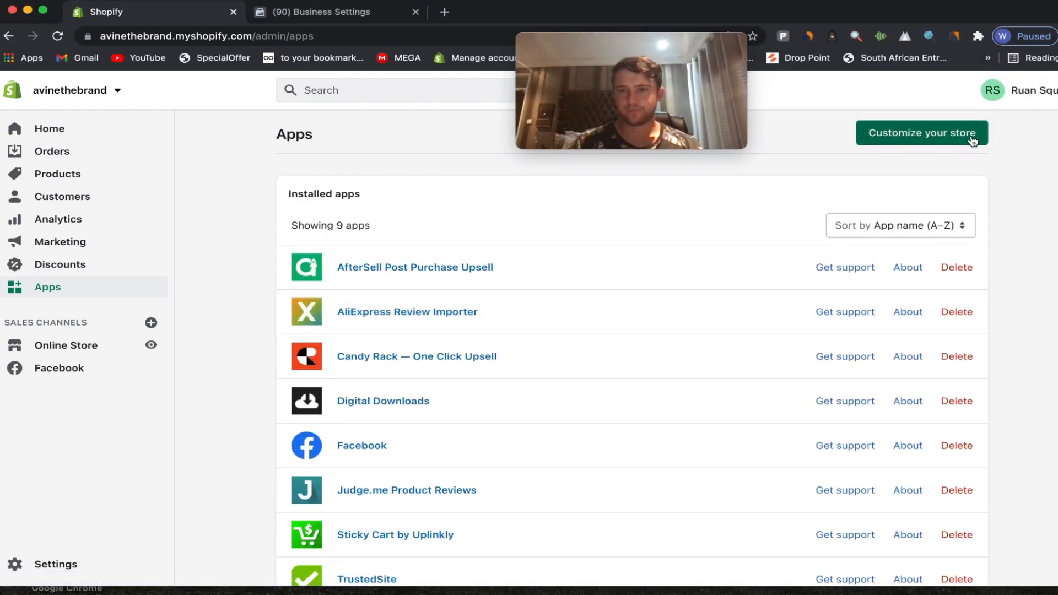
pyautogui.click(958, 135)
pyautogui.moveTo(681, 116); pyautogui.dragTo(633, 104)
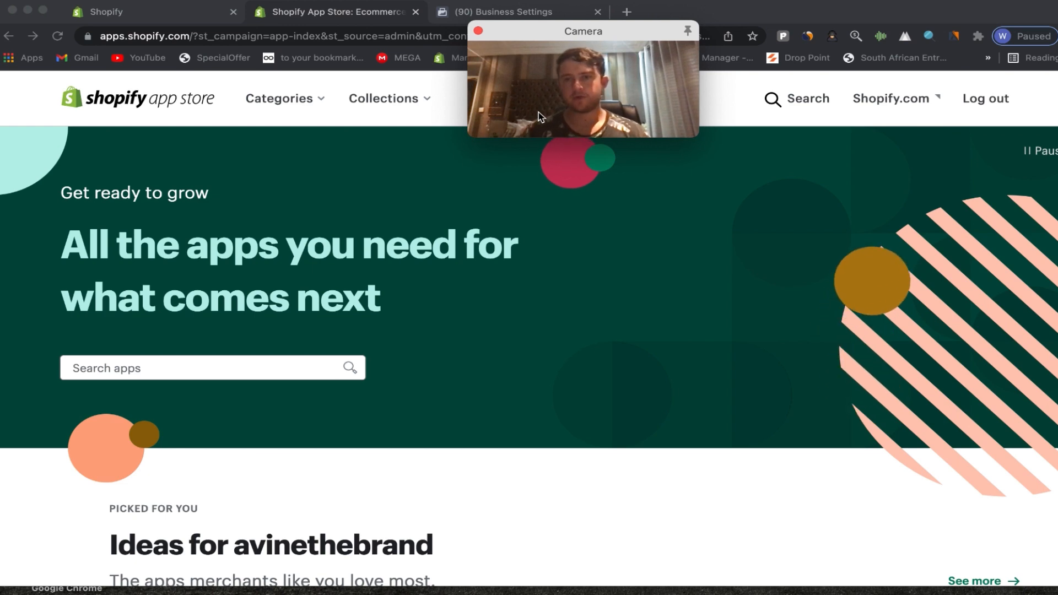
# Search the Shopify App Store for "multi pixel"
pyautogui.click(780, 97)
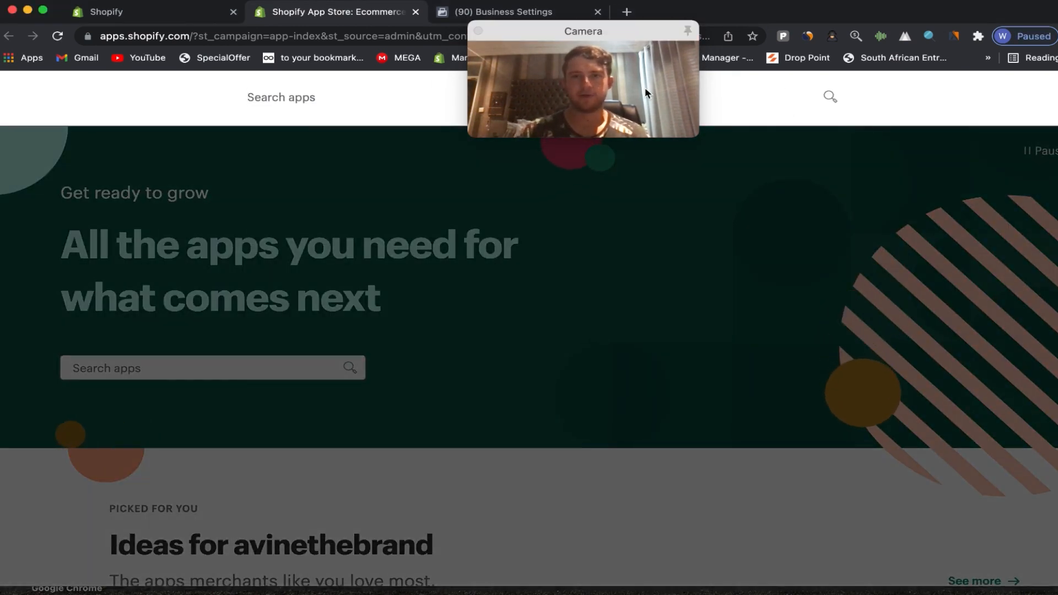
pyautogui.moveTo(650, 91); pyautogui.dragTo(964, 104)
pyautogui.click(295, 96)
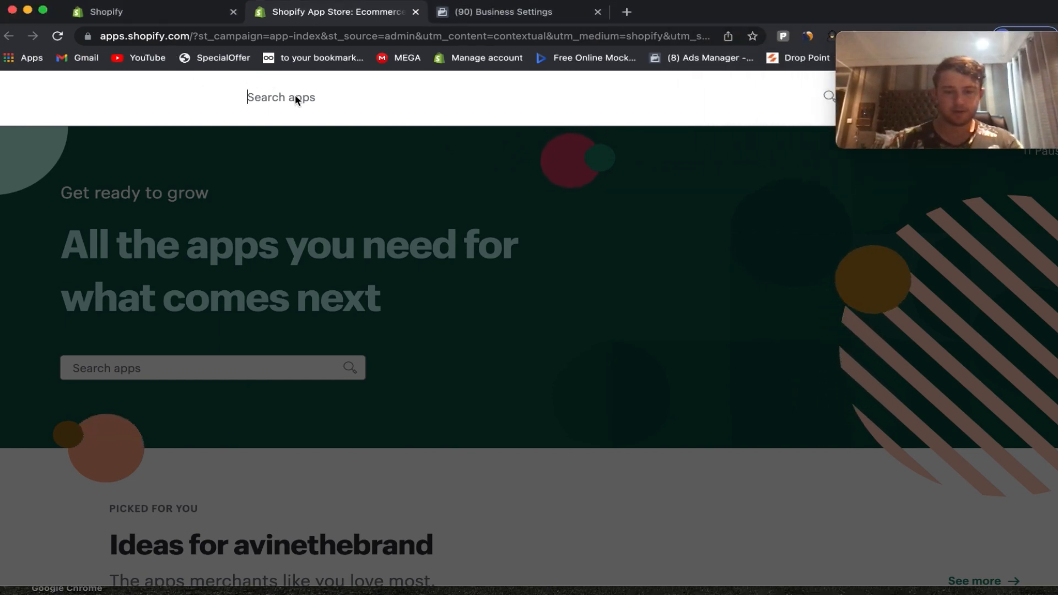
pyautogui.write('multi')
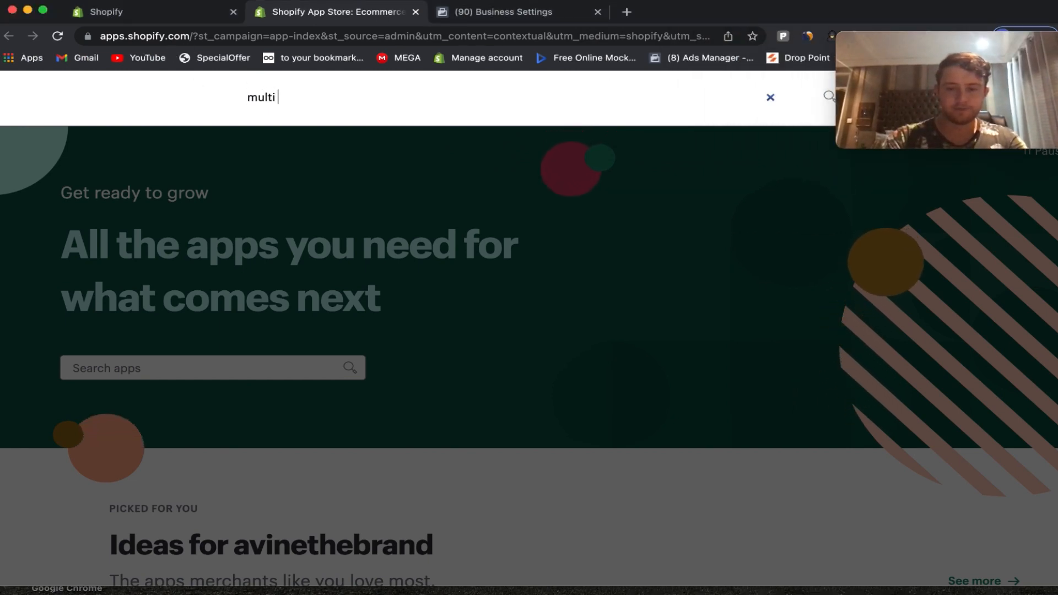
pyautogui.write(' pixel')
pyautogui.press('Return')
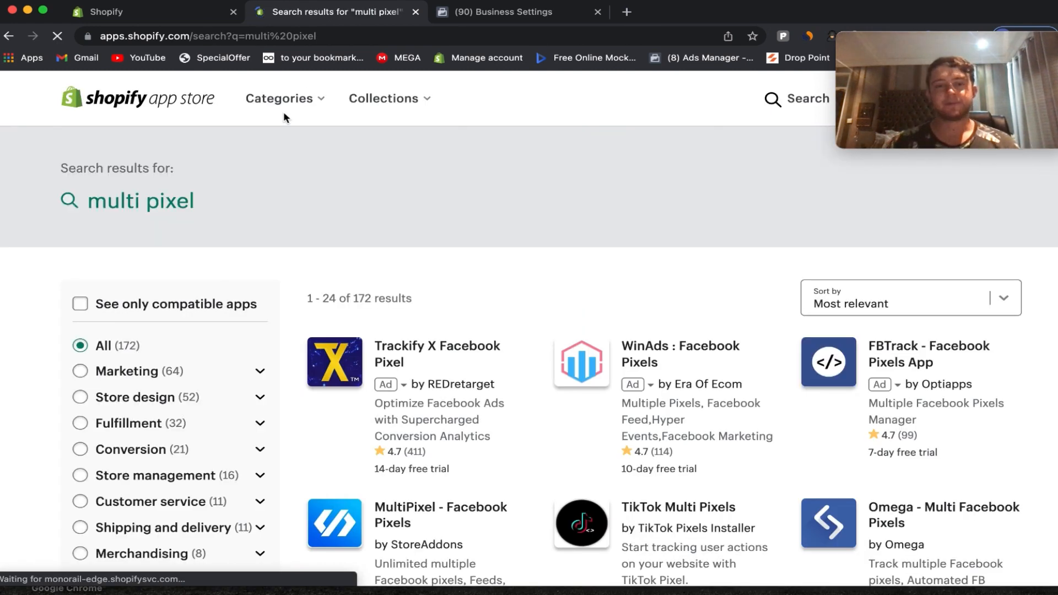
# Open the MultiPixel - Facebook Pixels listing by StoreAddons and install the app on the avinethebrand store
pyautogui.scroll(-3, 331, 248)
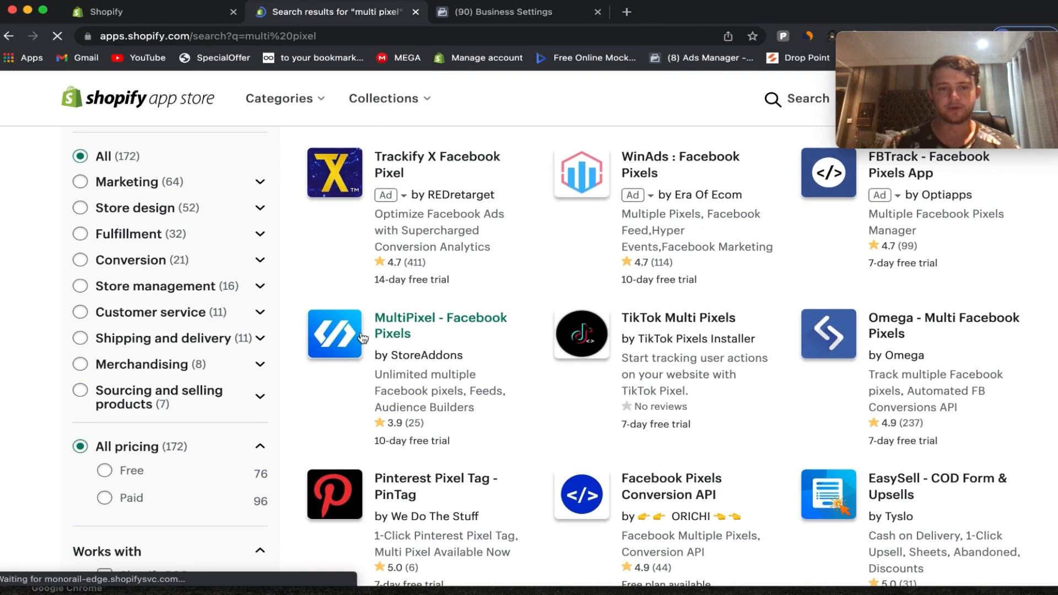
pyautogui.click(362, 337)
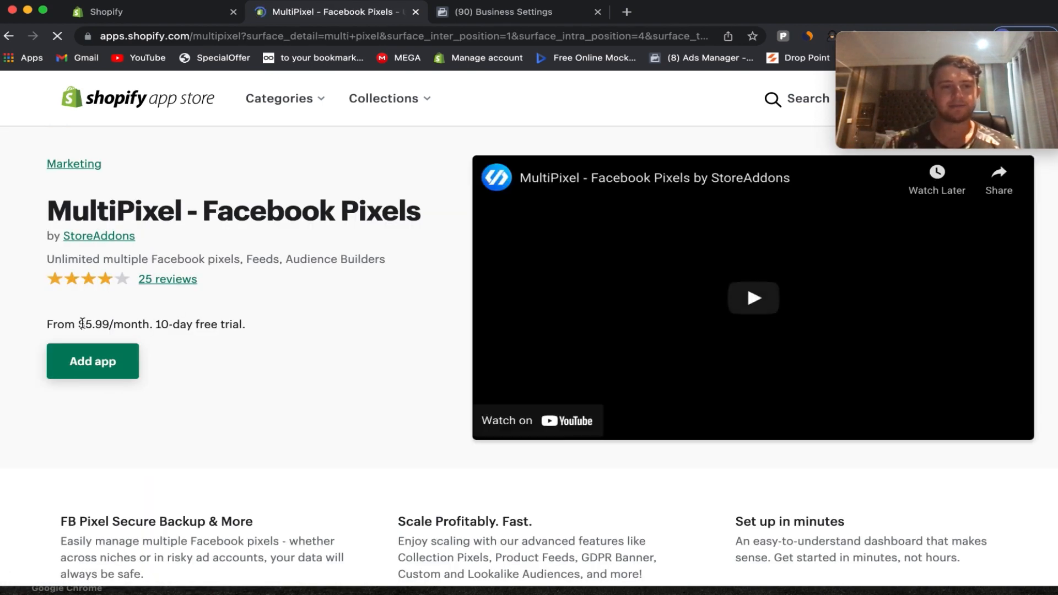
pyautogui.moveTo(85, 325); pyautogui.dragTo(133, 328)
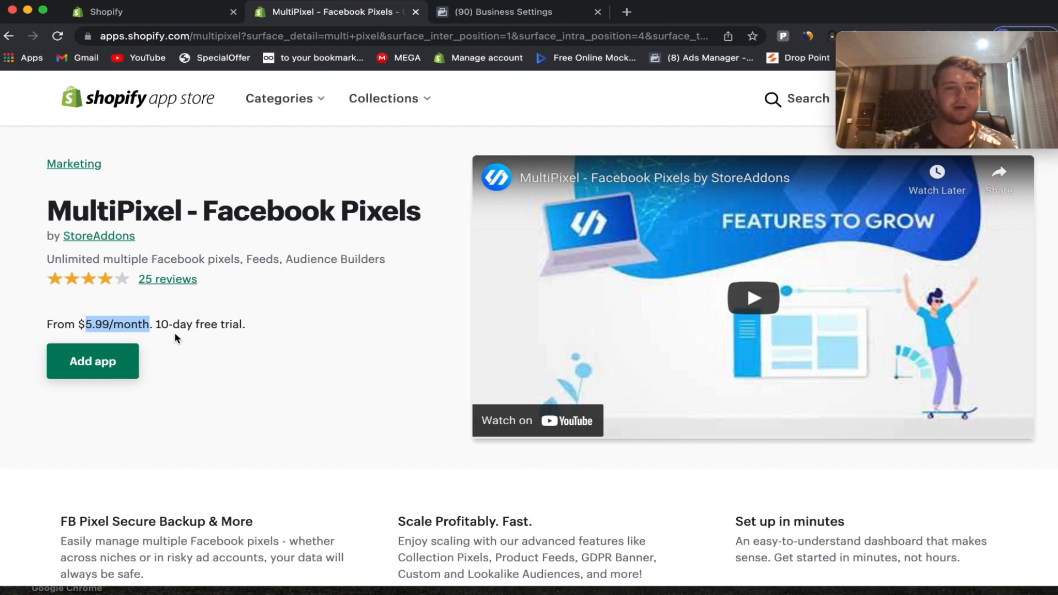
pyautogui.click(111, 361)
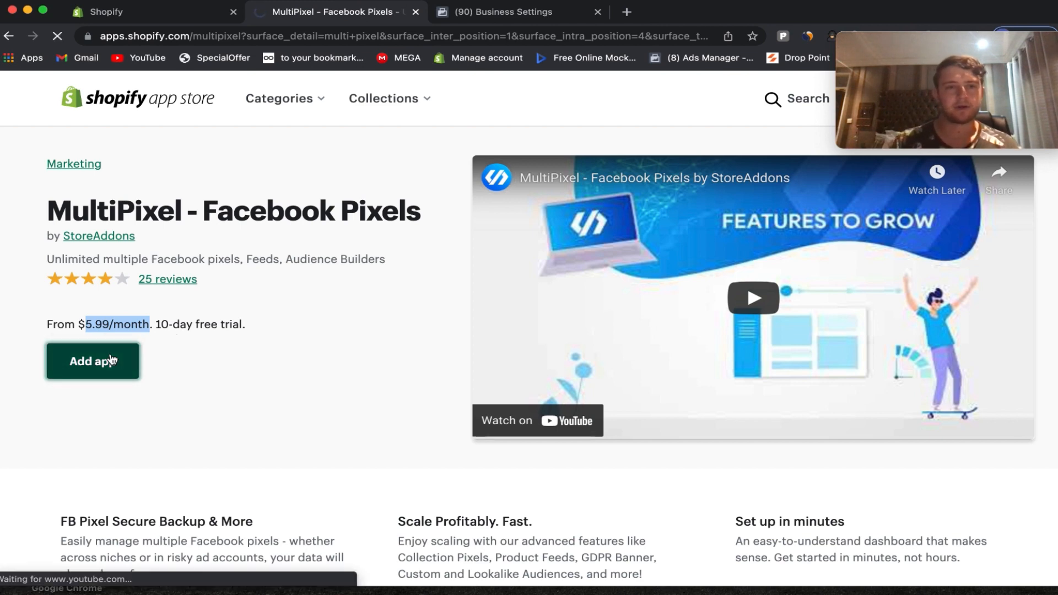
pyautogui.scroll(-2, 148, 373)
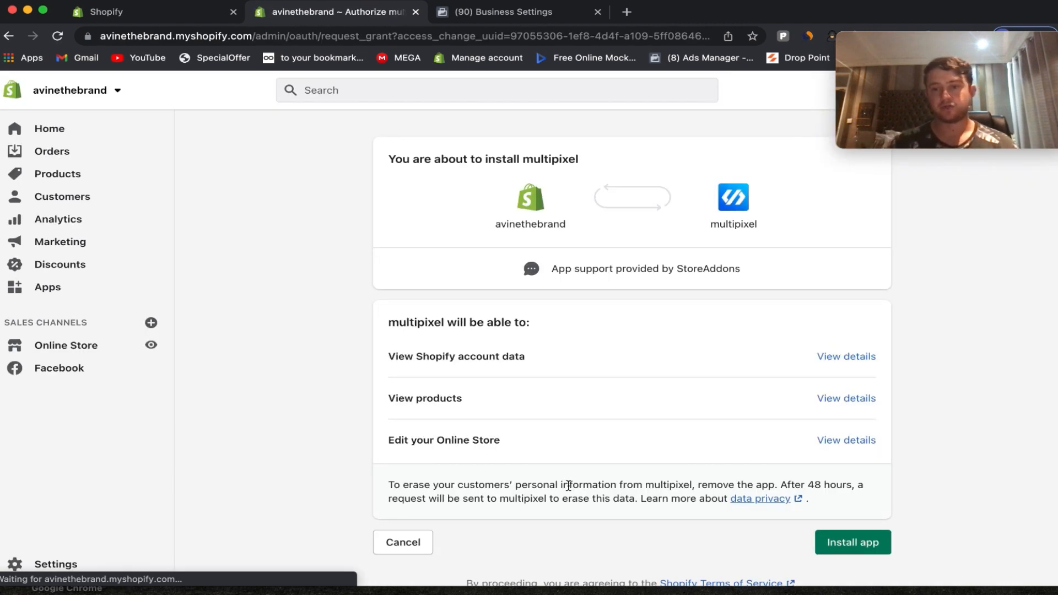
pyautogui.click(850, 544)
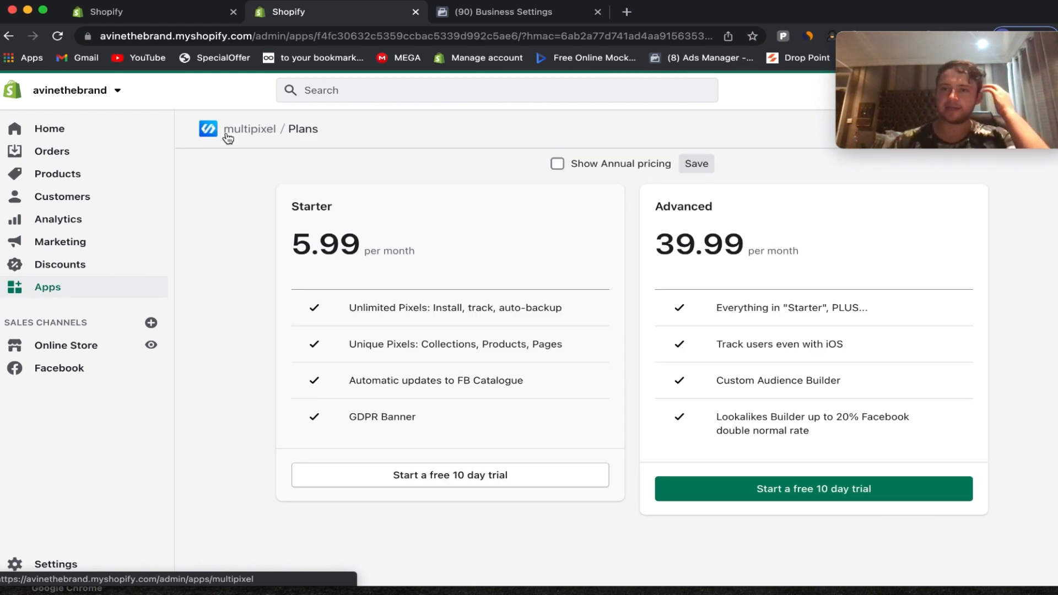
# Start the 10-day free trial of the multipixel Starter plan and approve its subscription
pyautogui.click(387, 479)
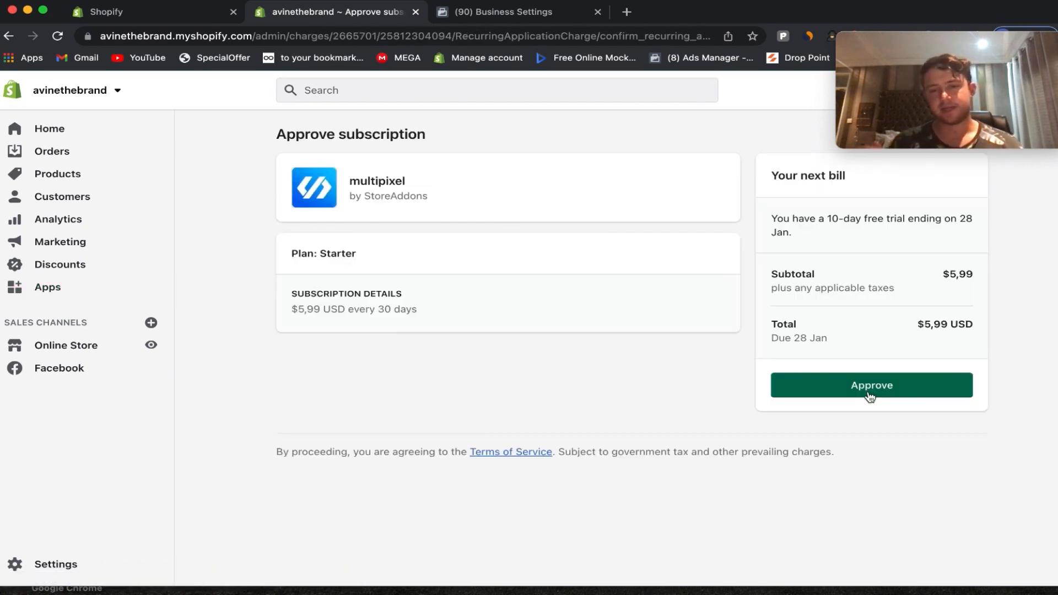
pyautogui.click(870, 396)
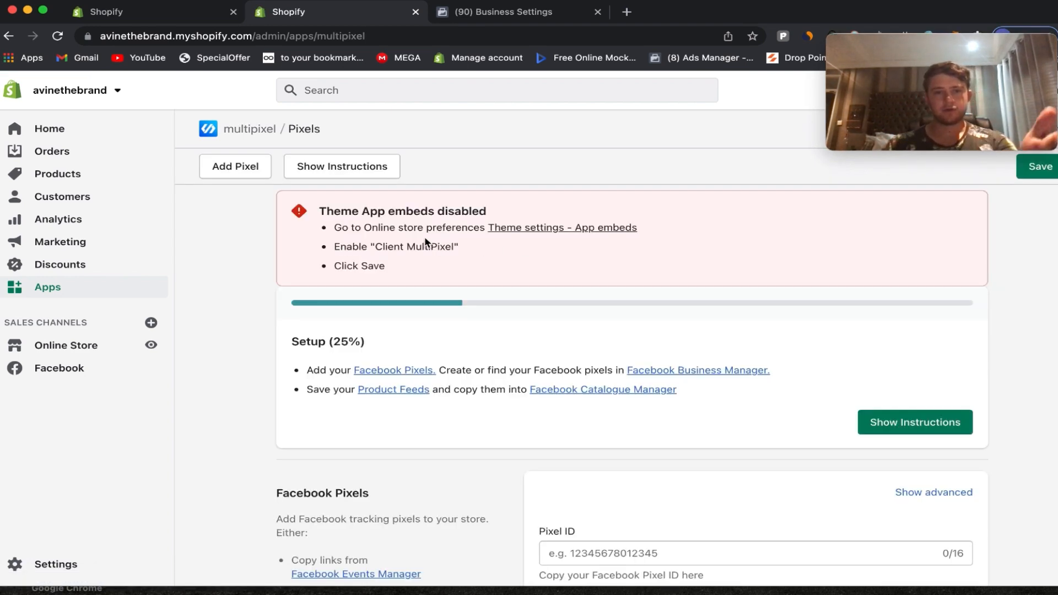
# Enable the multipixel Client app embed in the Dawn theme settings and save the theme
pyautogui.moveTo(325, 208); pyautogui.dragTo(427, 274)
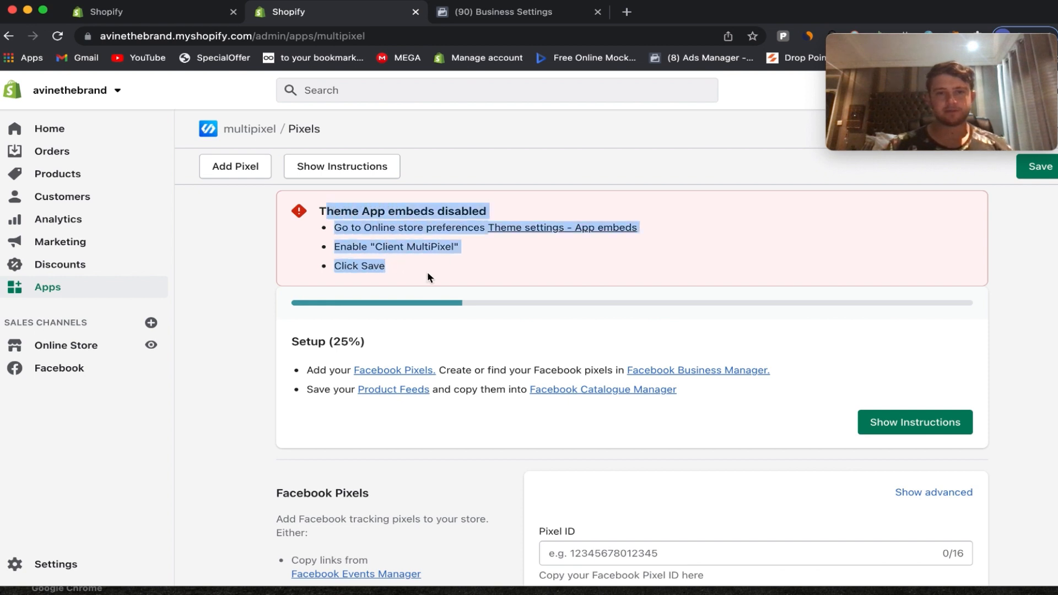
pyautogui.click(427, 273)
pyautogui.click(582, 231)
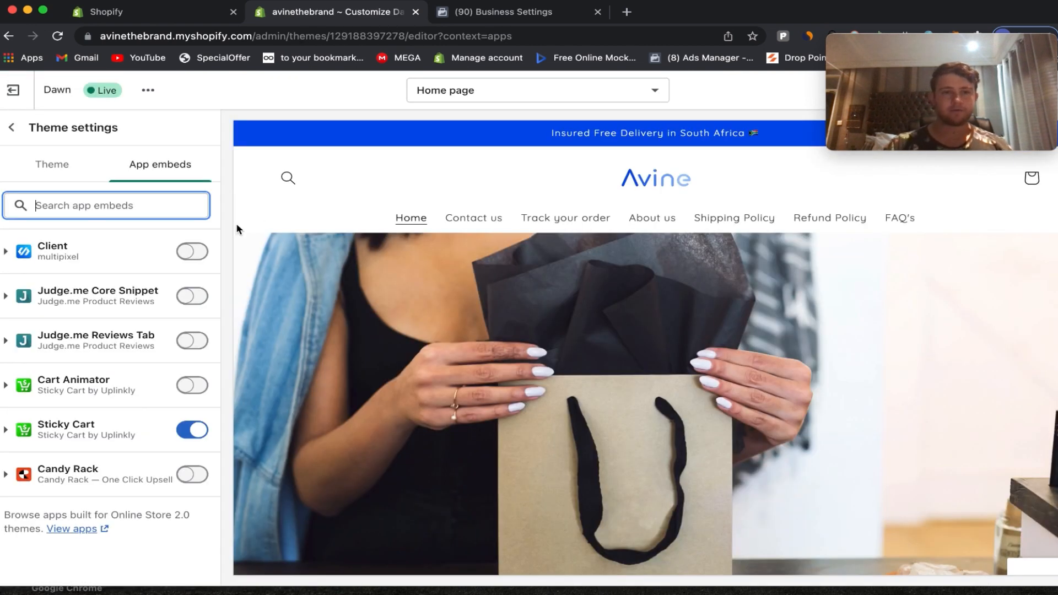
pyautogui.click(192, 251)
pyautogui.moveTo(1025, 104); pyautogui.dragTo(967, 101)
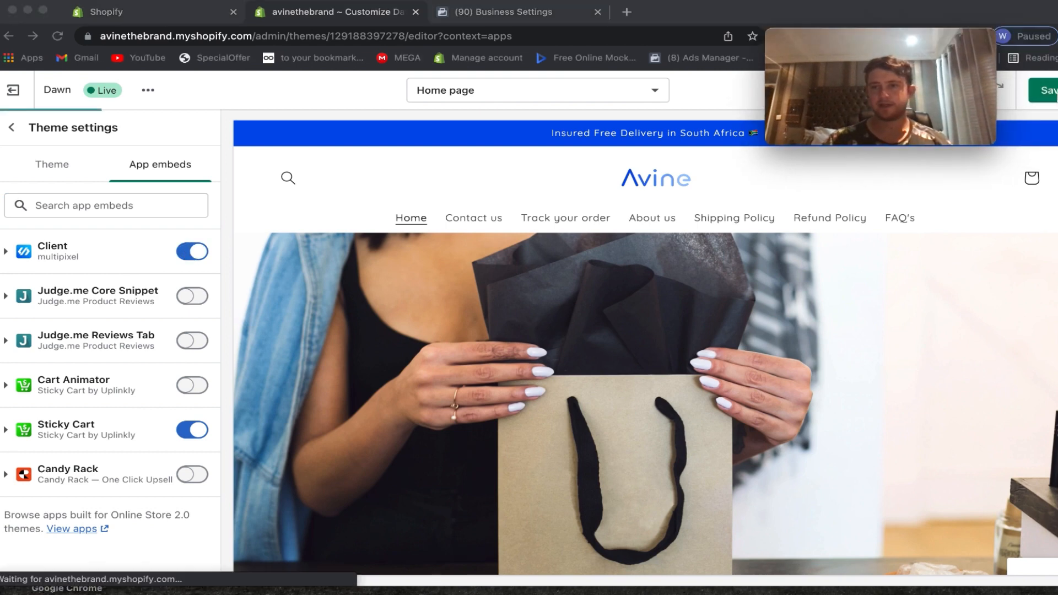
pyautogui.click(1051, 94)
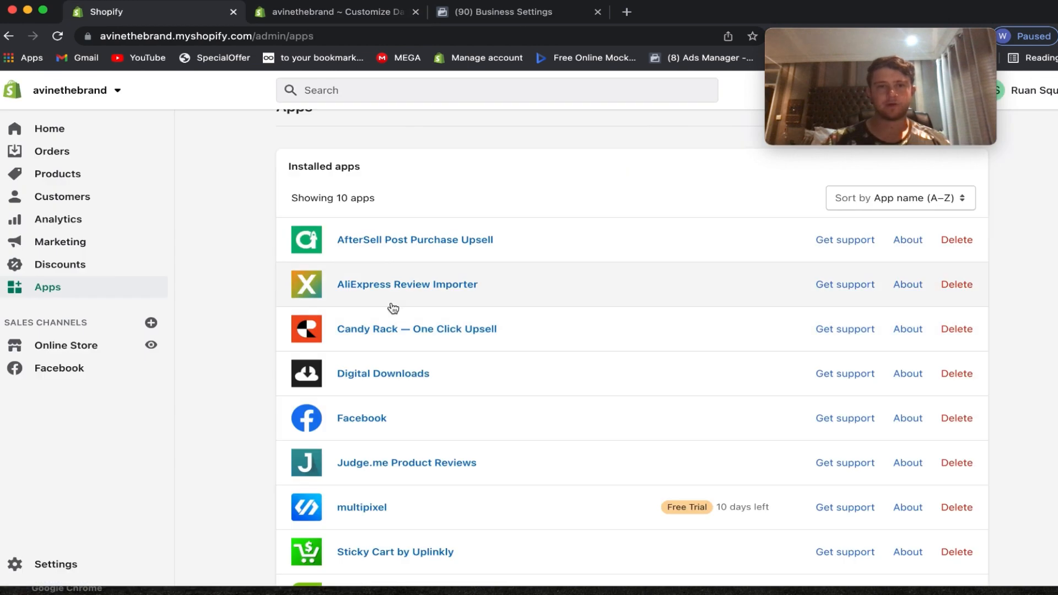
# Open multipixel from the store's installed apps and go to its Facebook Pixels section
pyautogui.scroll(-1, 410, 354)
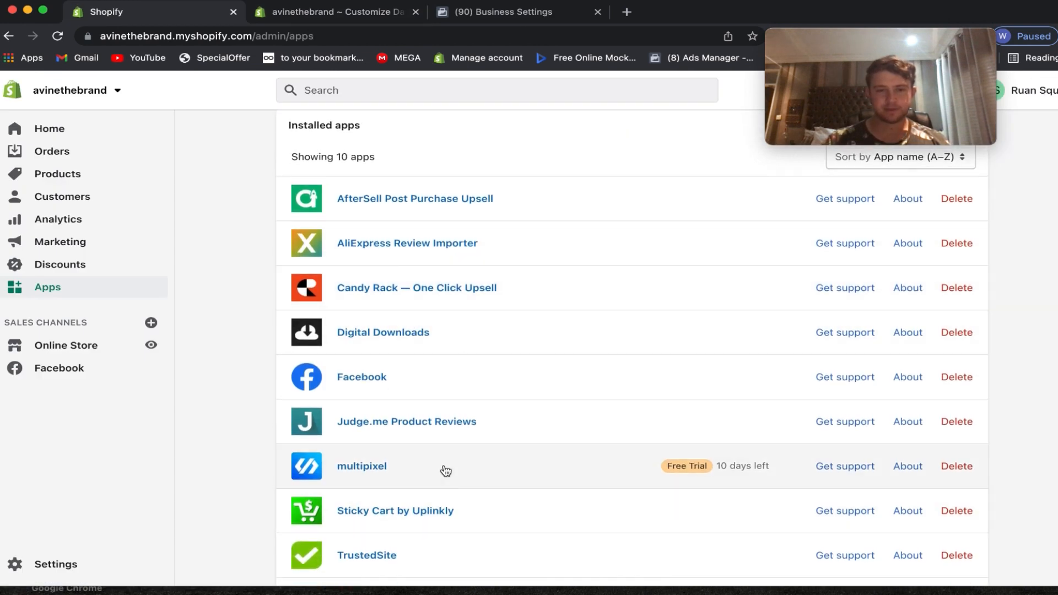
pyautogui.click(442, 467)
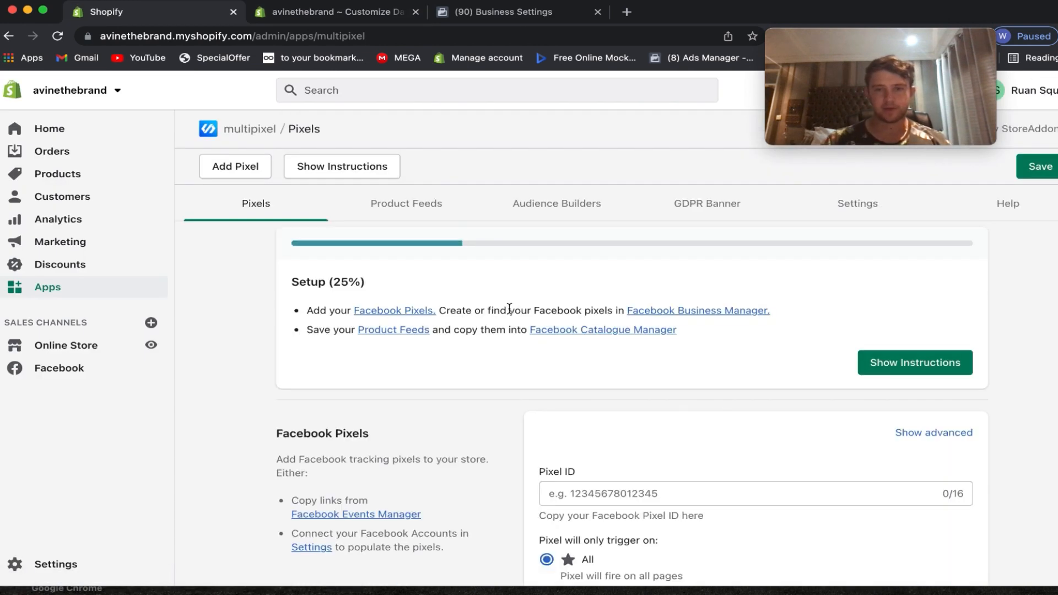
pyautogui.scroll(-2, 602, 447)
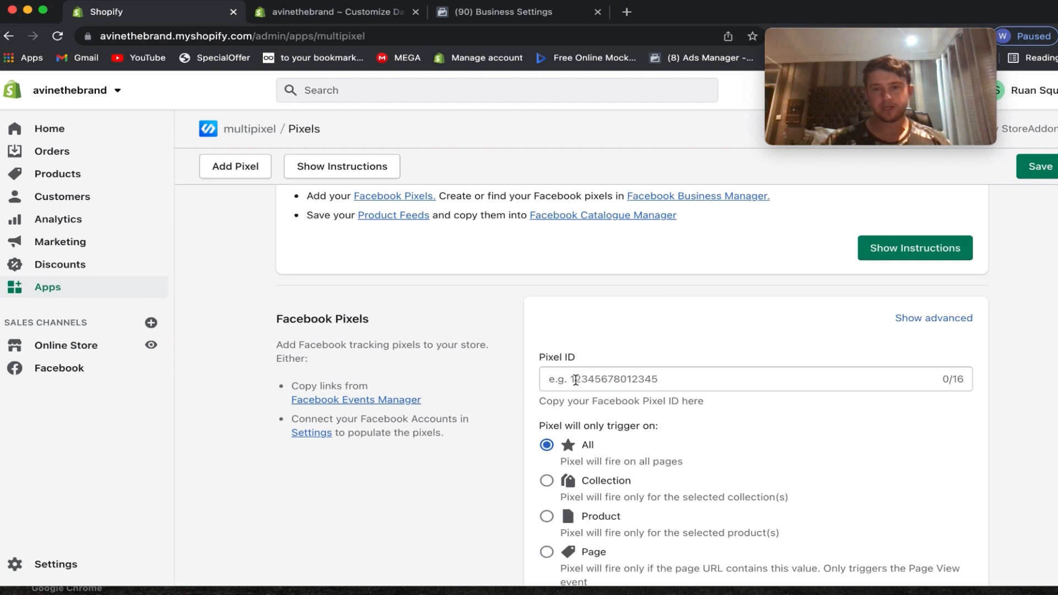
pyautogui.scroll(1, 503, 210)
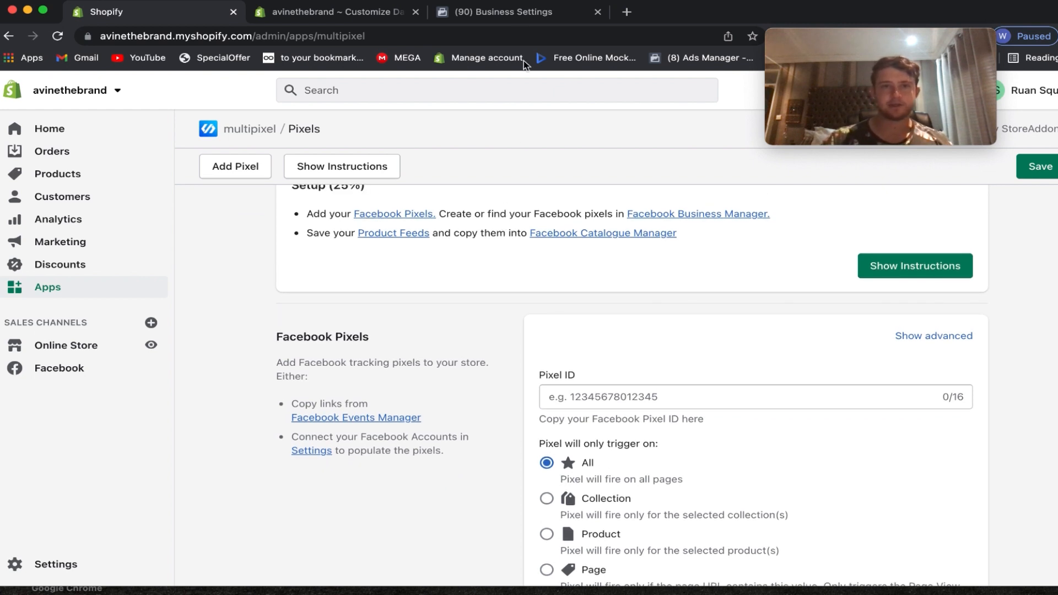
# Switch to Facebook Business Settings and copy the ID of Avine Pixel
pyautogui.click(503, 15)
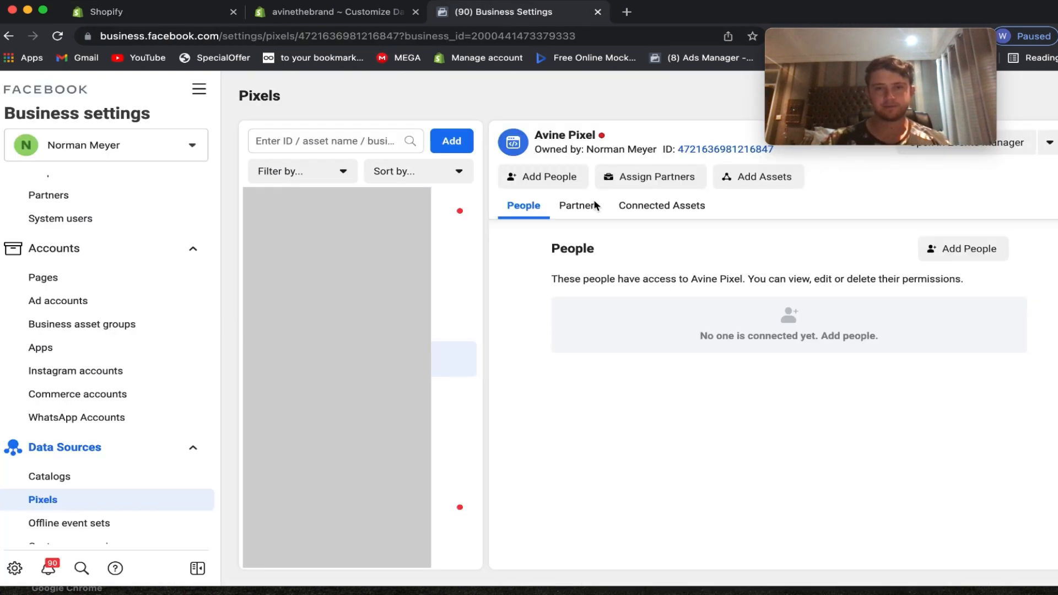
pyautogui.moveTo(803, 128); pyautogui.dragTo(819, 116)
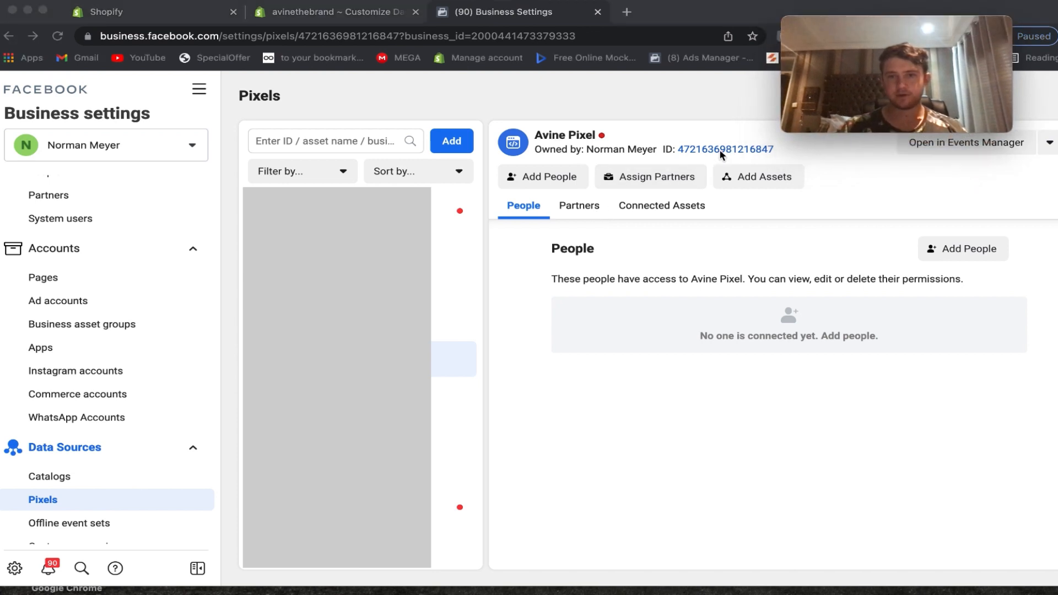
pyautogui.click(706, 155)
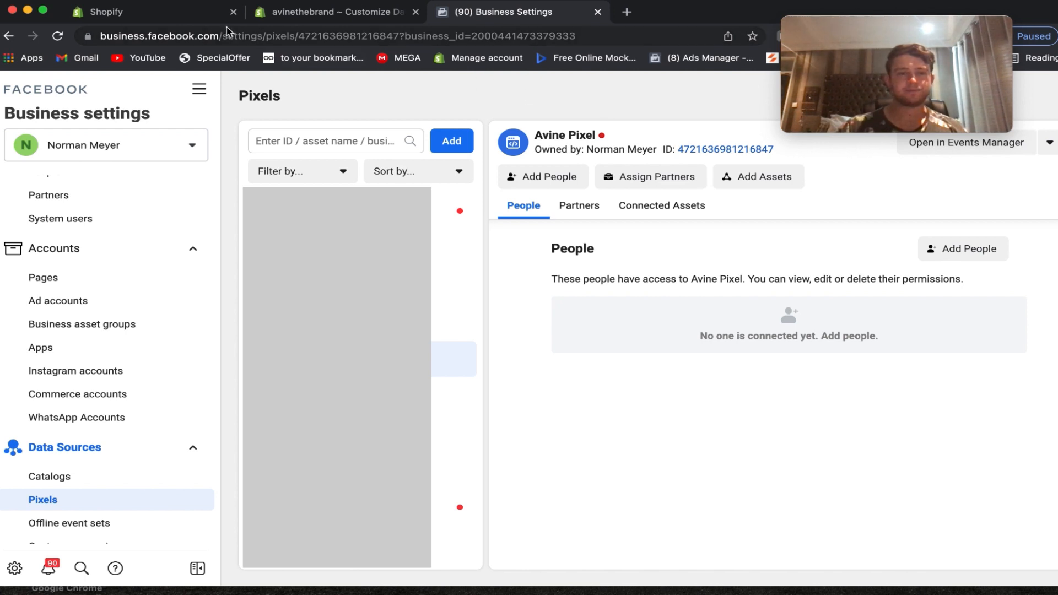
# Return to multipixel in Shopify, paste the copied pixel ID into the Pixel ID field and save the pixel
pyautogui.click(181, 15)
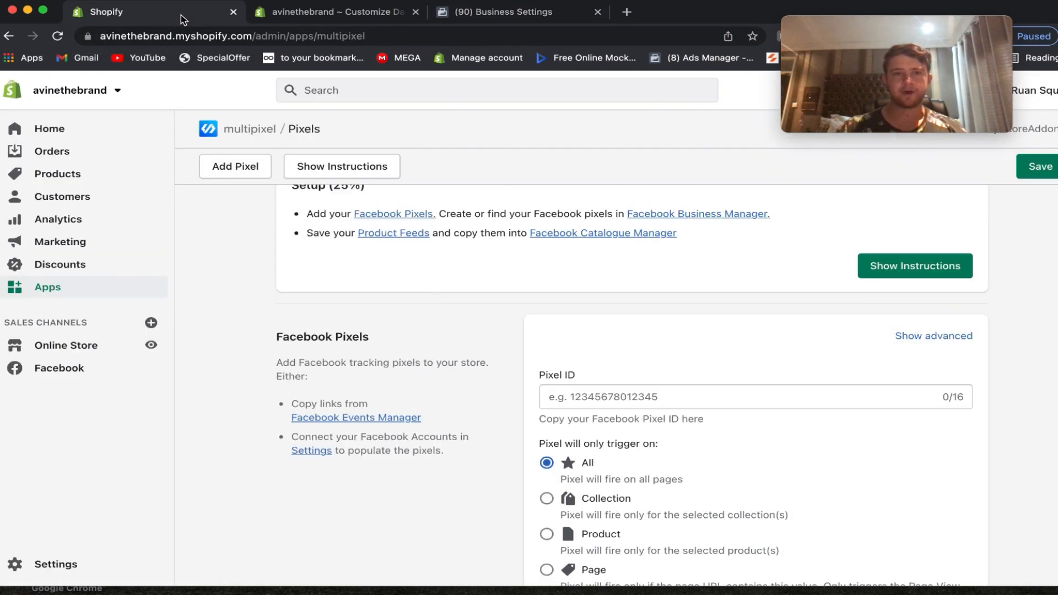
pyautogui.click(665, 399)
pyautogui.rightClick(666, 399)
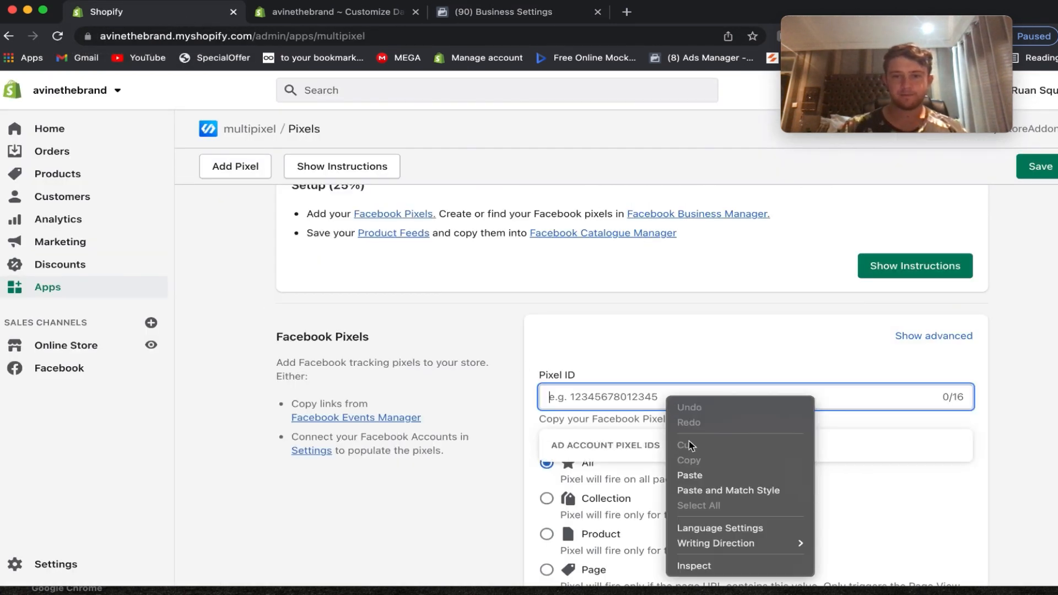
pyautogui.click(704, 475)
pyautogui.click(763, 360)
pyautogui.scroll(-5, 779, 439)
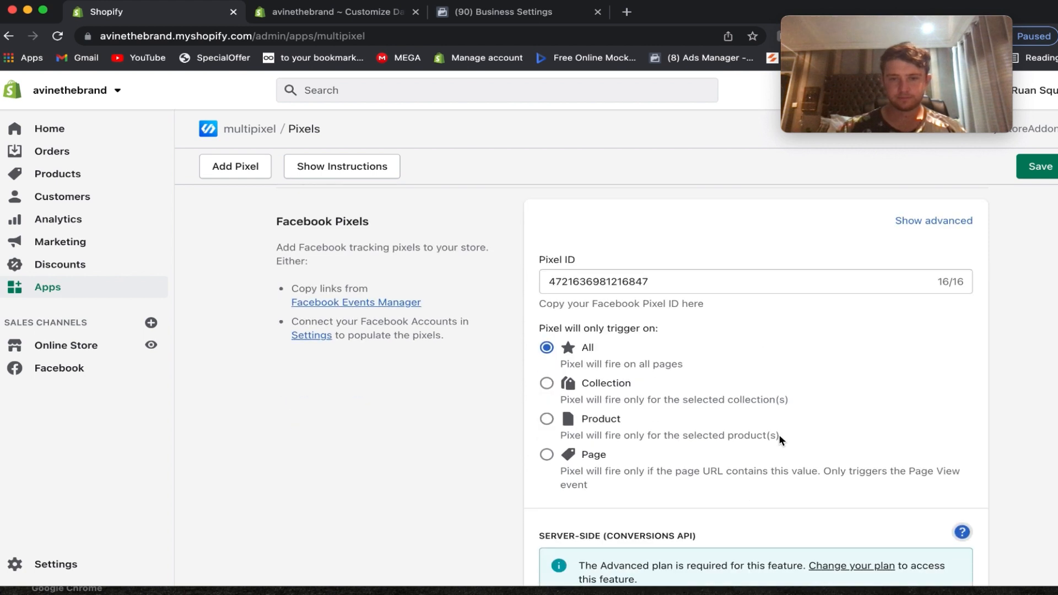
pyautogui.click(948, 519)
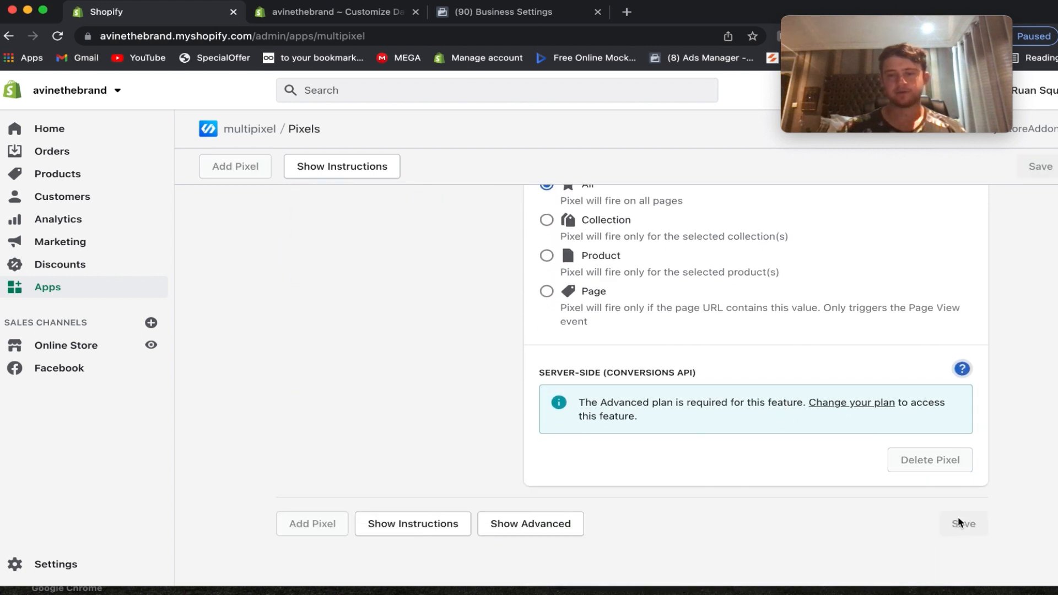
pyautogui.scroll(3, 915, 496)
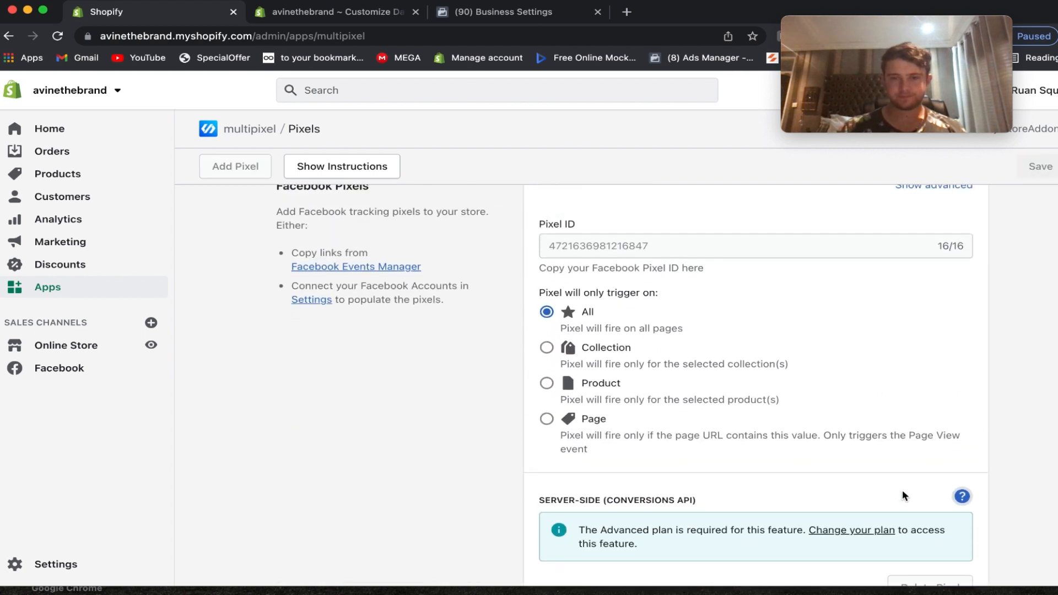
pyautogui.scroll(1, 902, 491)
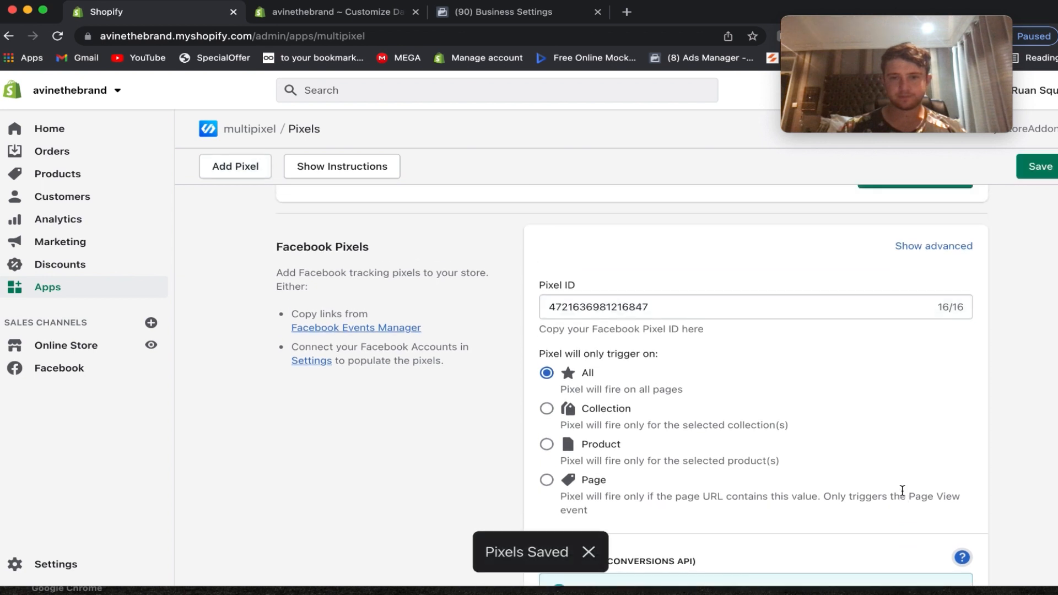
# Switch back to Facebook Business Settings and open Events Manager
pyautogui.click(496, 12)
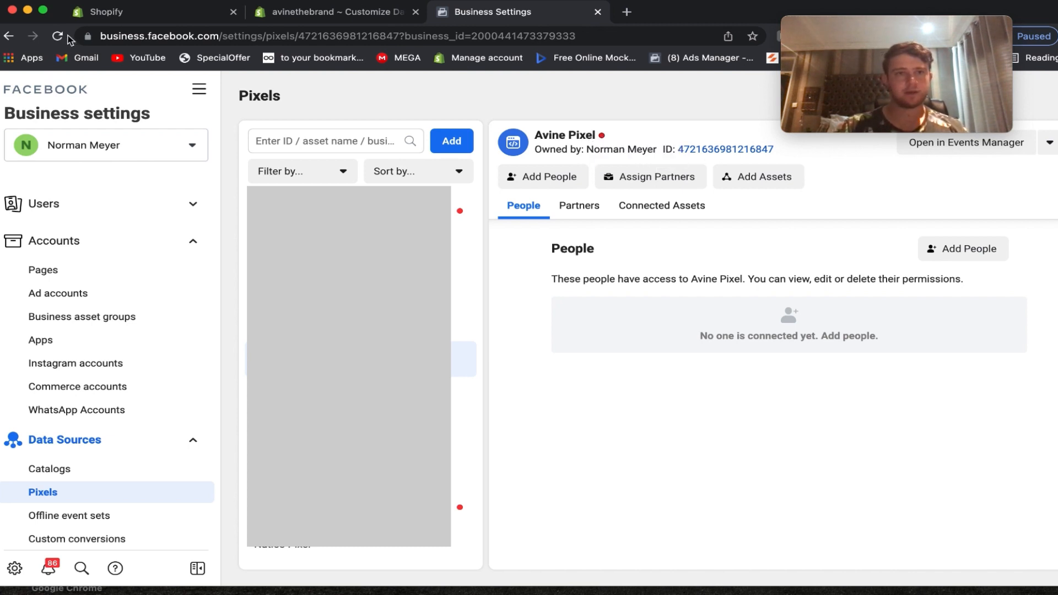
pyautogui.click(199, 89)
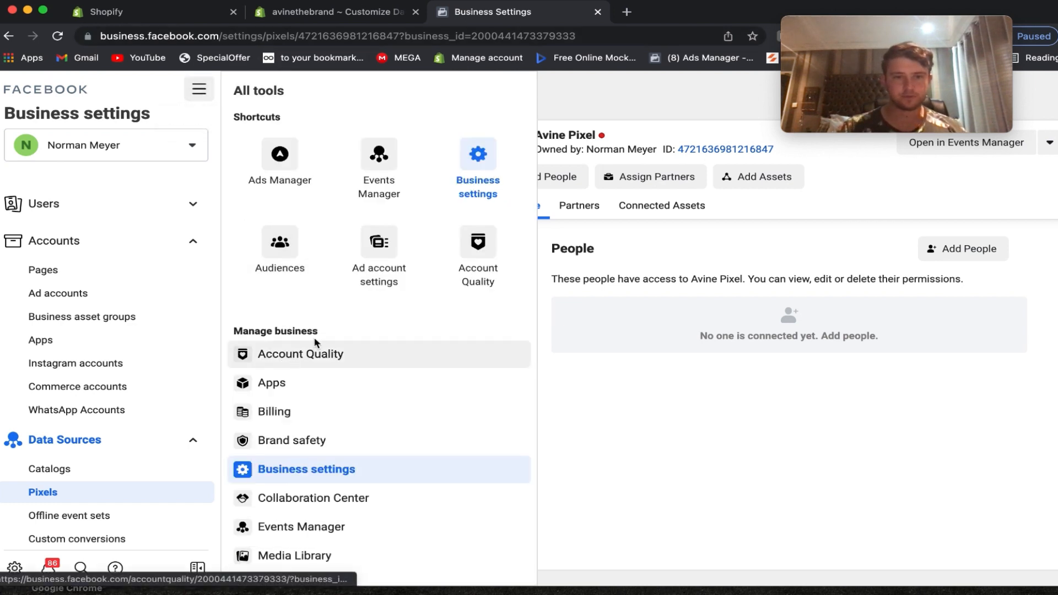
pyautogui.click(384, 175)
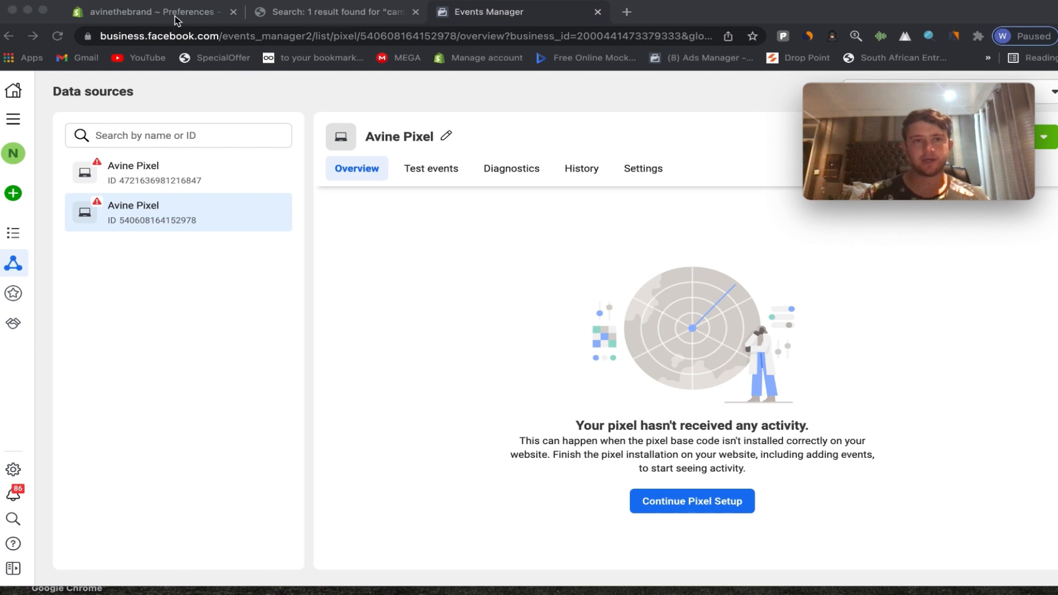
# On avinestore.com, open the Auto Track Wireless WiFi IP Camera product, add it to the cart and proceed to checkout
pyautogui.click(287, 20)
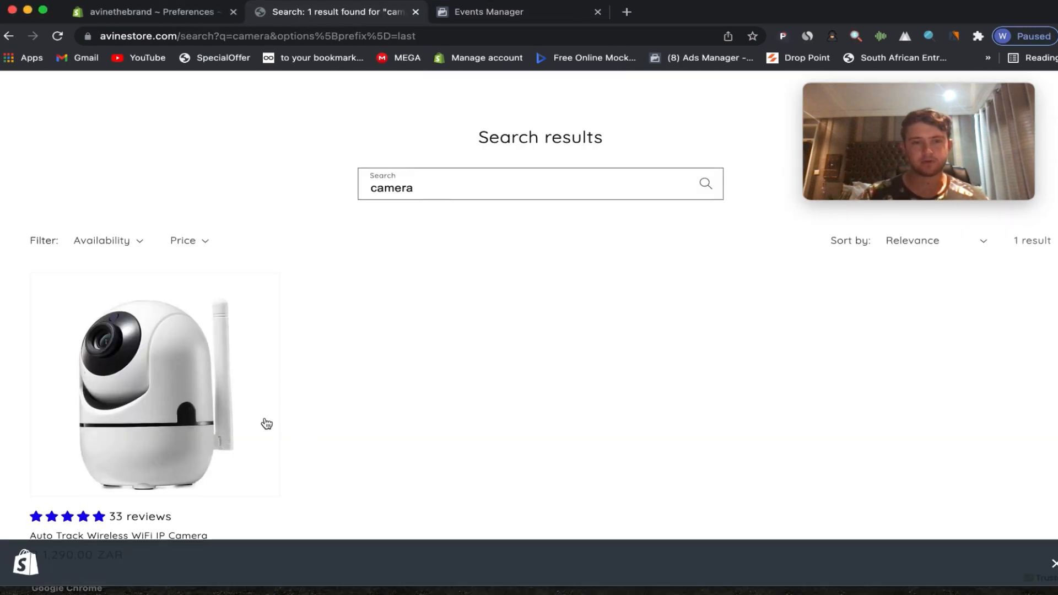
pyautogui.scroll(-3, 232, 402)
pyautogui.click(200, 378)
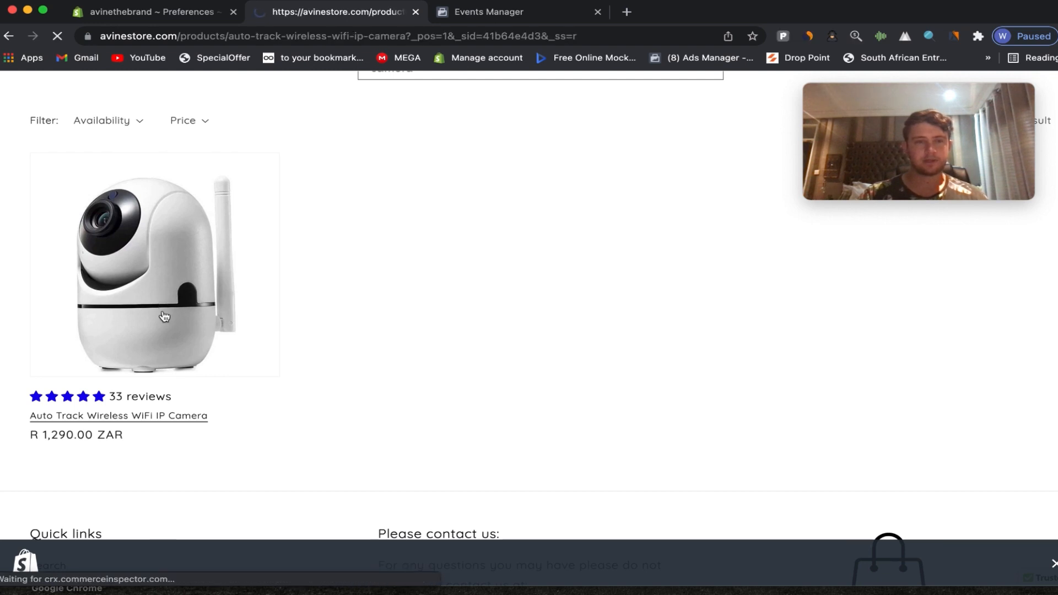
pyautogui.scroll(-1, 881, 487)
pyautogui.click(875, 365)
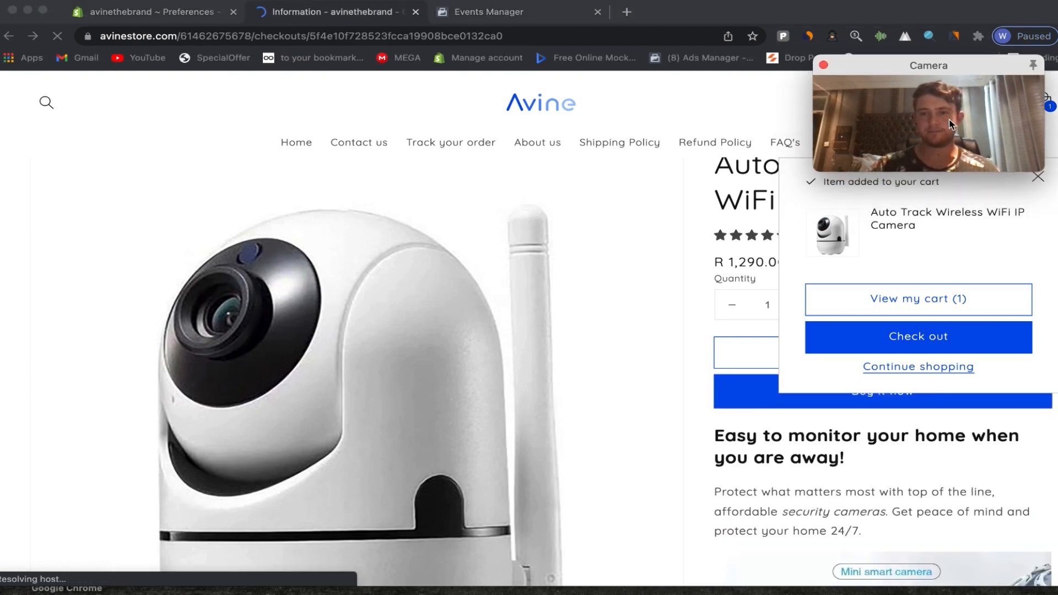
# Return to Events Manager and examine the overview, event review and activity of the newly linked Avine Pixel
pyautogui.hotkey('ctrl', 'Tab')
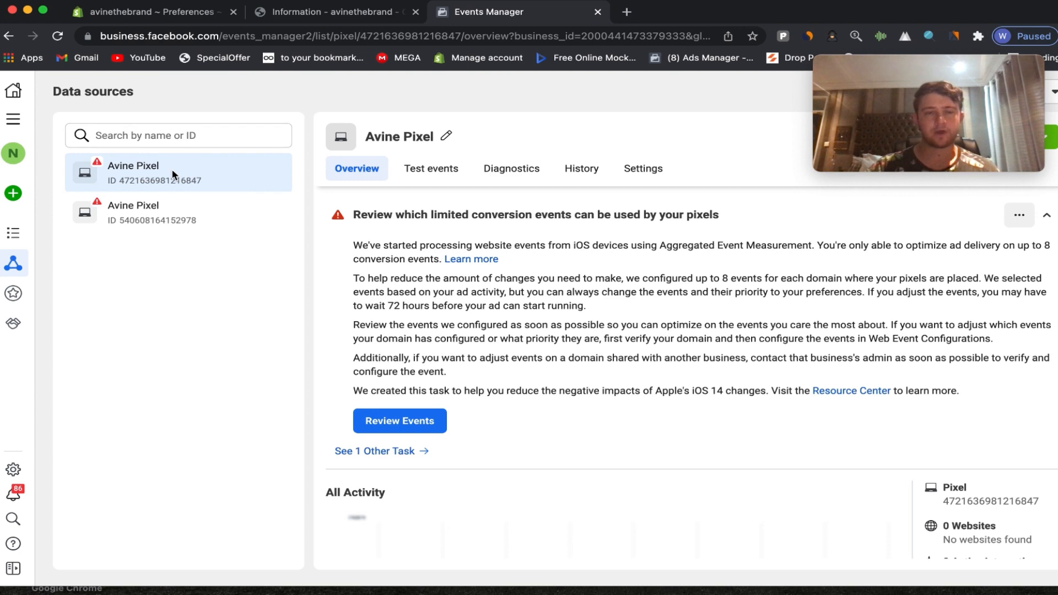
pyautogui.click(405, 422)
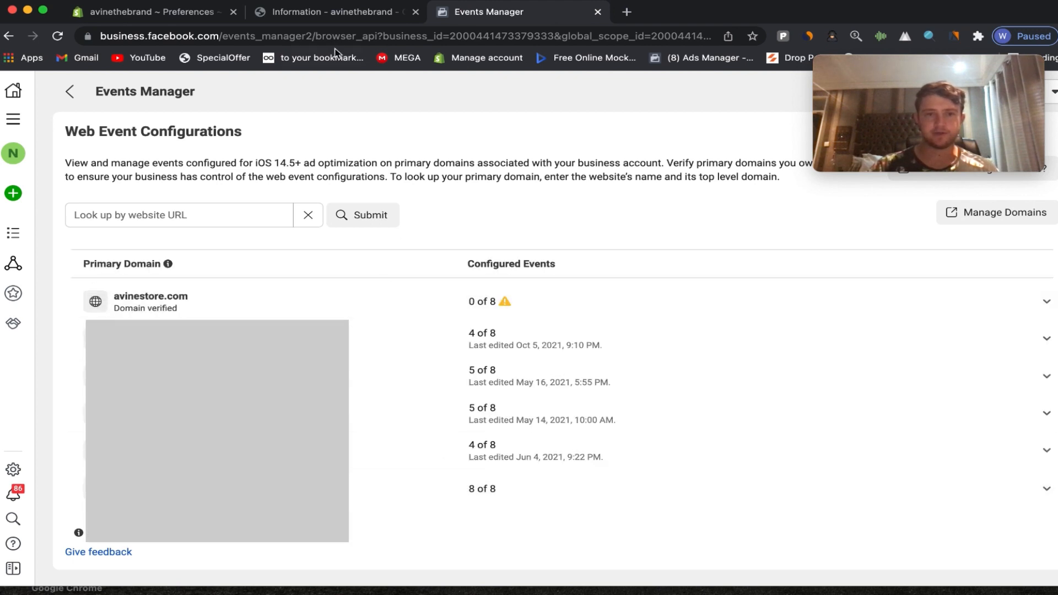
pyautogui.click(76, 92)
pyautogui.scroll(-5, 562, 430)
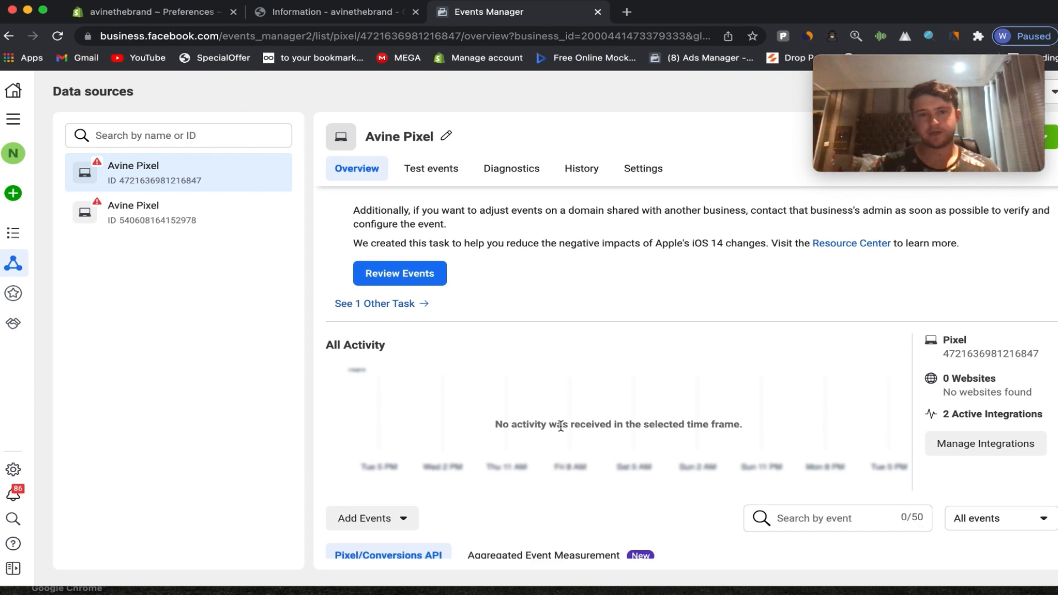
pyautogui.scroll(-3, 562, 427)
pyautogui.scroll(-4, 569, 431)
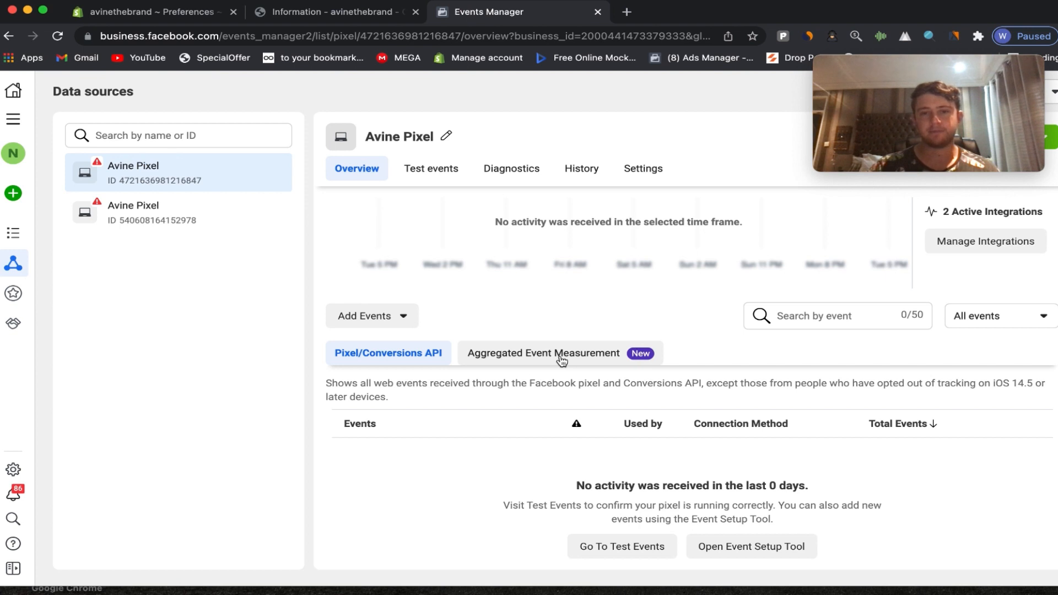
# From Aggregated Event Measurement, open avinestore.com's web event configuration for editing and add a first event slot
pyautogui.click(561, 357)
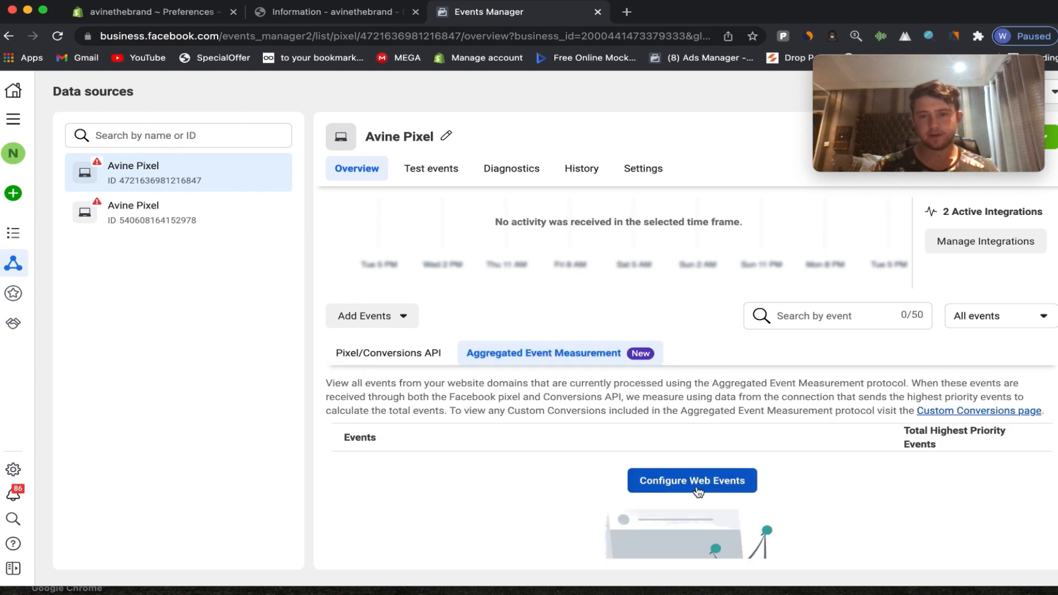
pyautogui.click(697, 488)
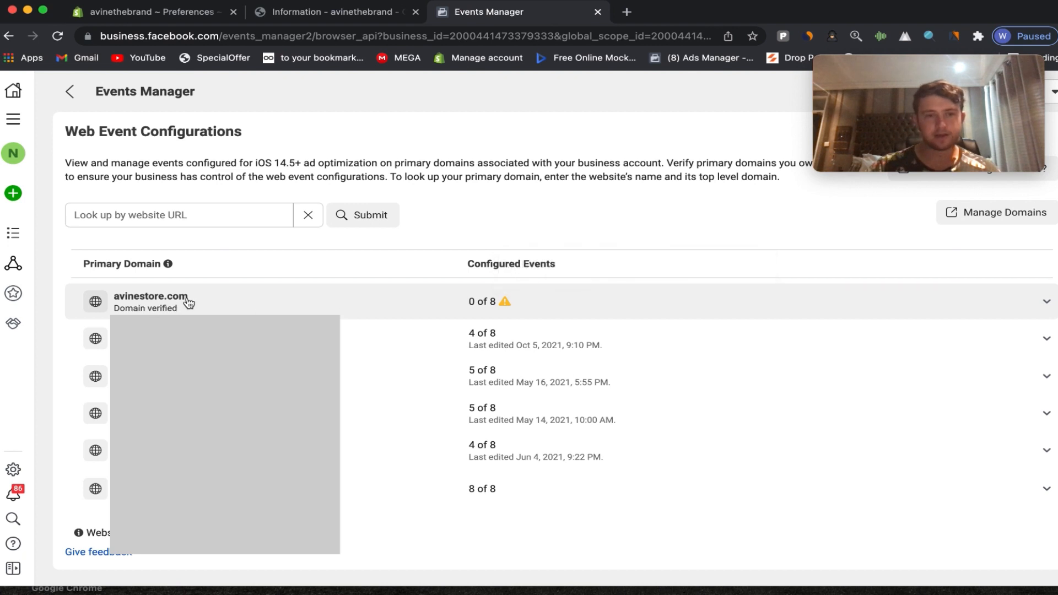
pyautogui.click(801, 307)
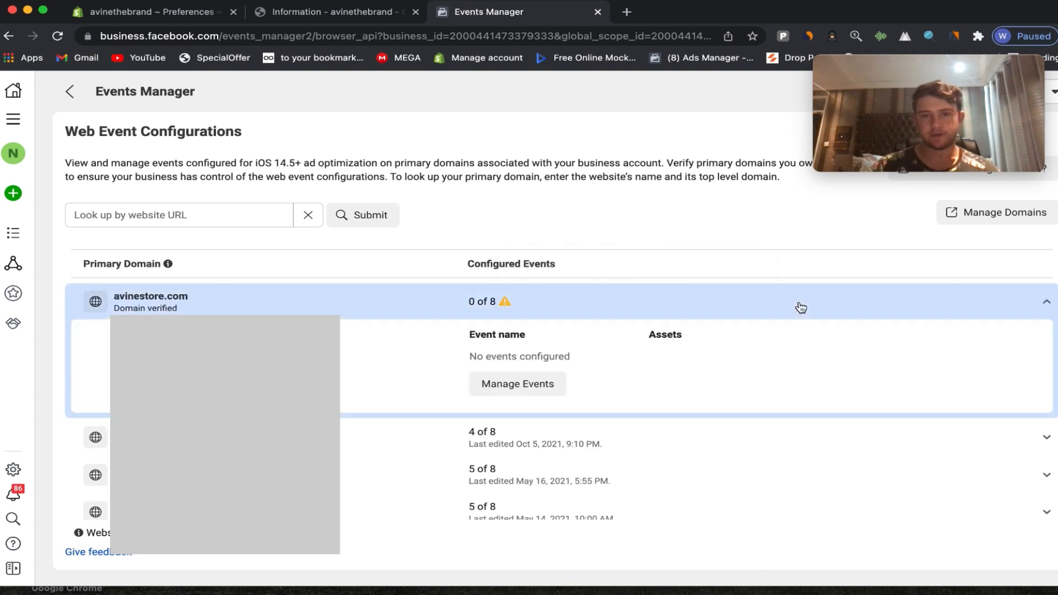
pyautogui.click(549, 386)
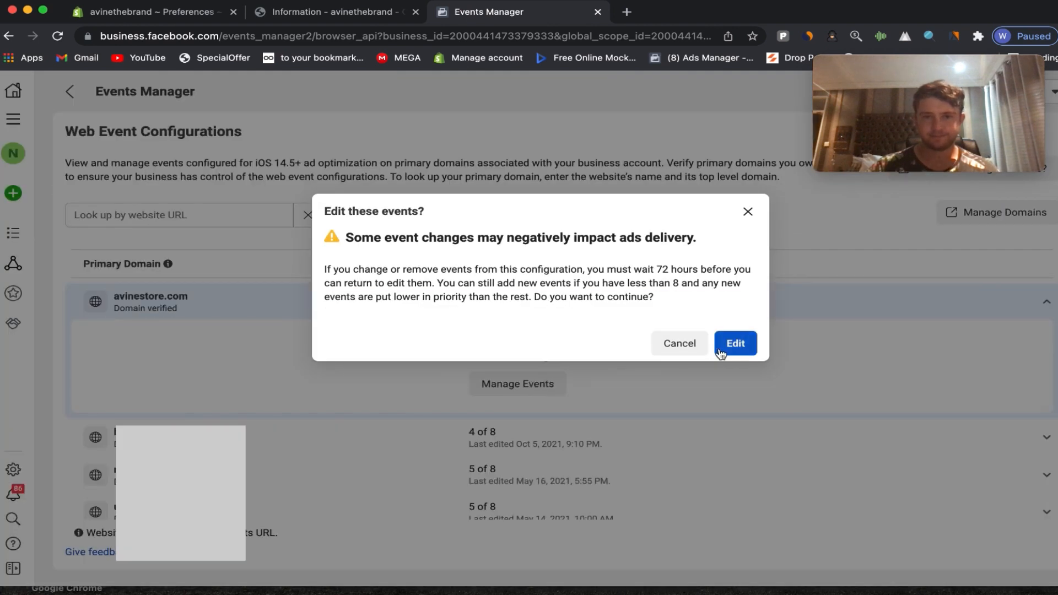
pyautogui.click(728, 347)
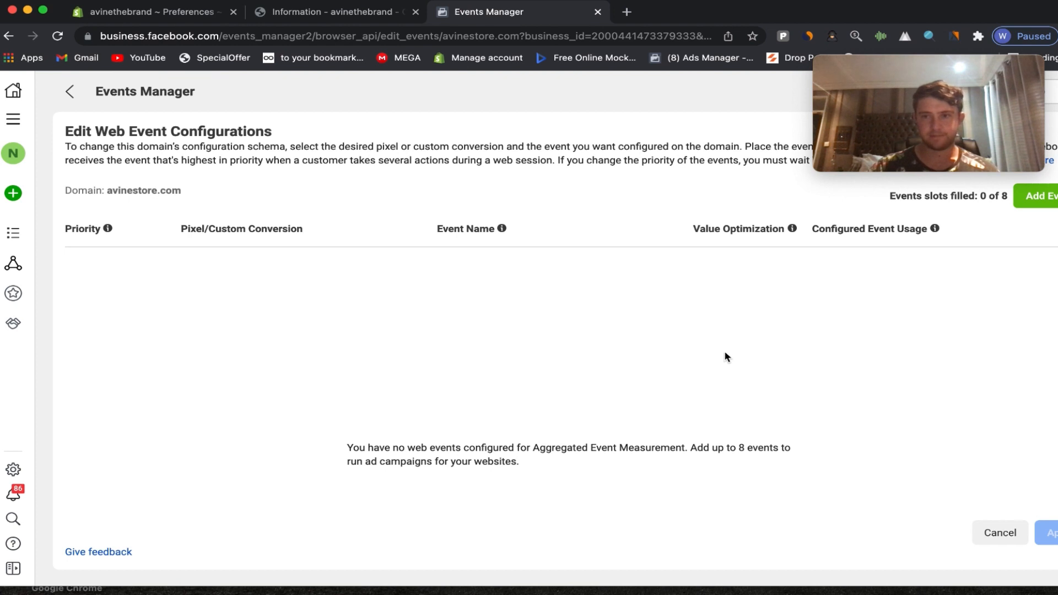
pyautogui.click(1036, 198)
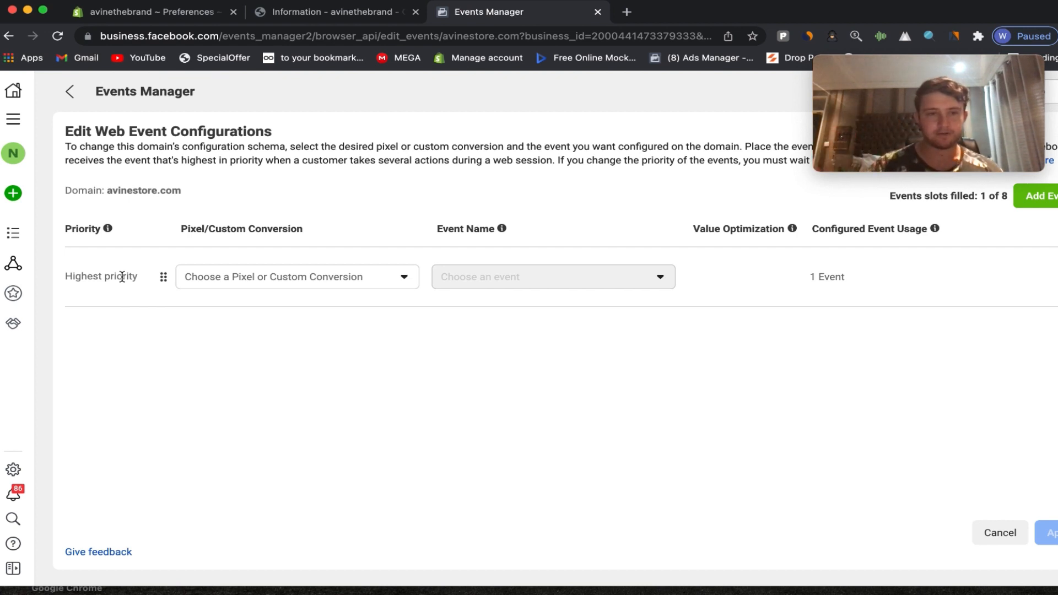
# Assign Avine Pixel and the Purchase event to the highest-priority slot of avinestore.com's web event configuration
pyautogui.click(271, 276)
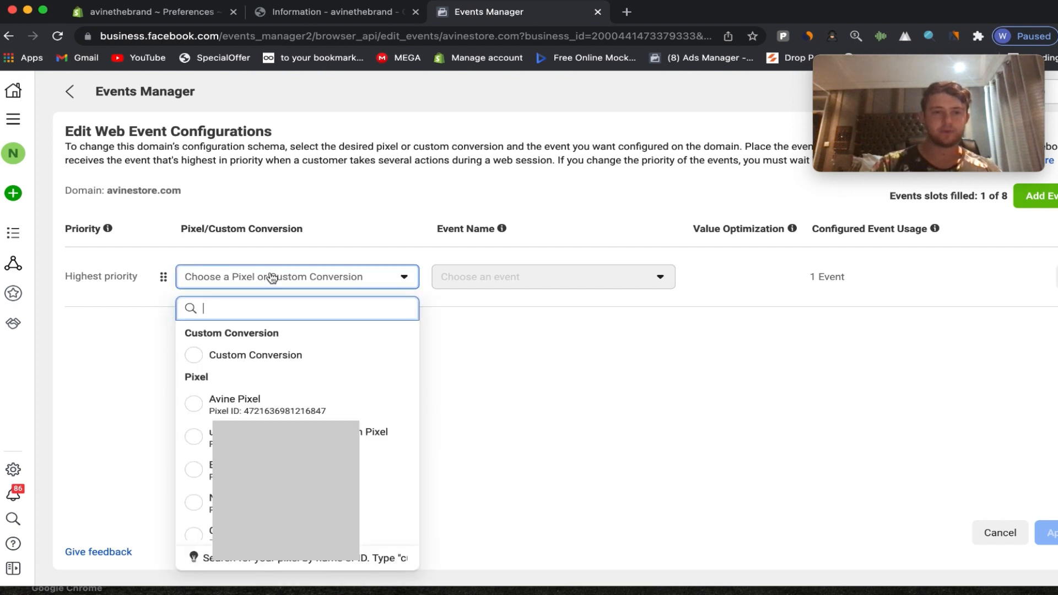
pyautogui.click(304, 408)
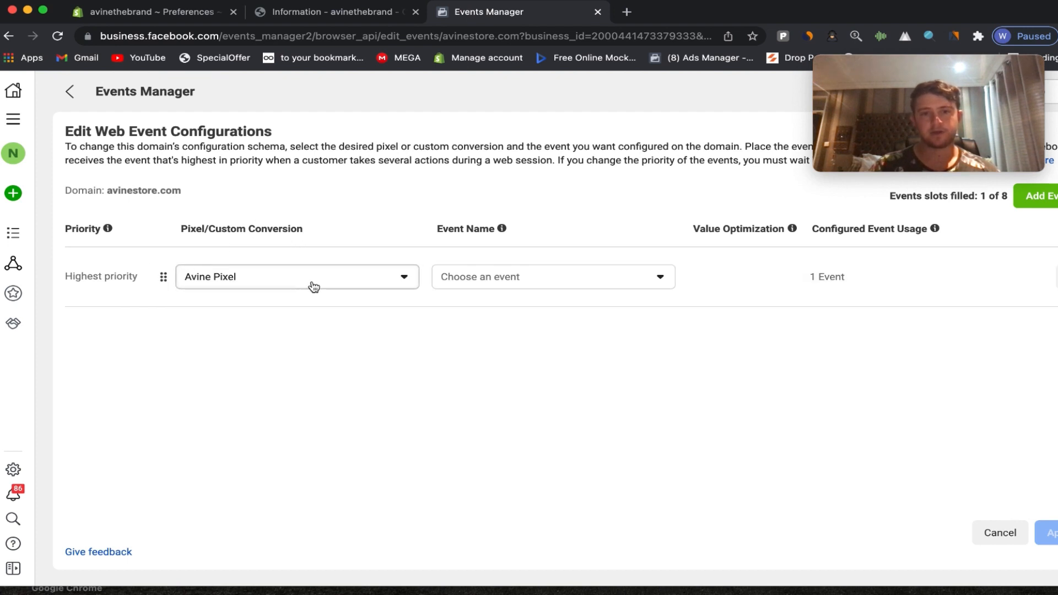
pyautogui.click(508, 283)
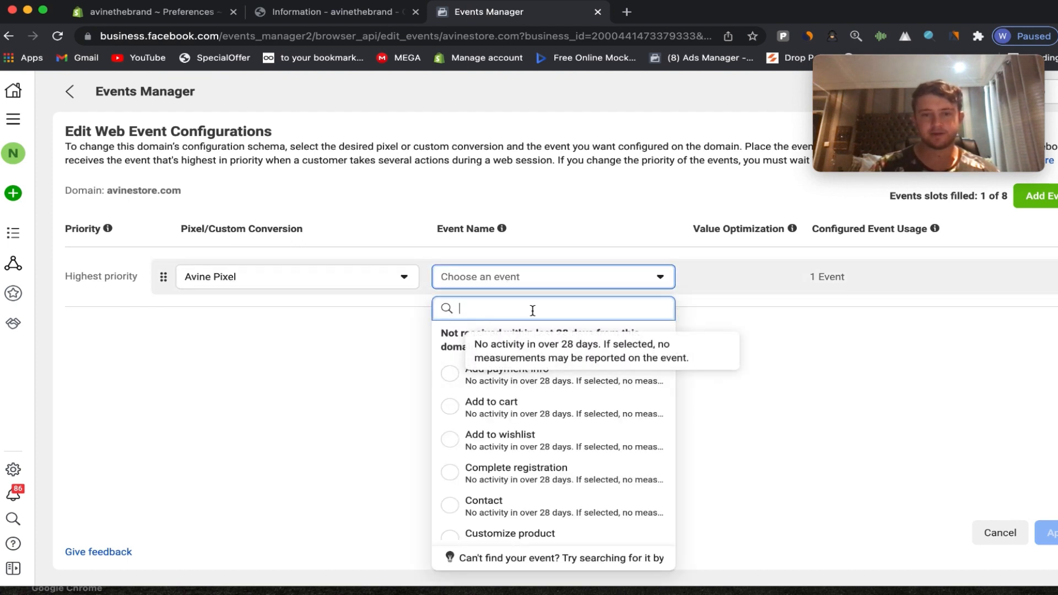
pyautogui.write('pu')
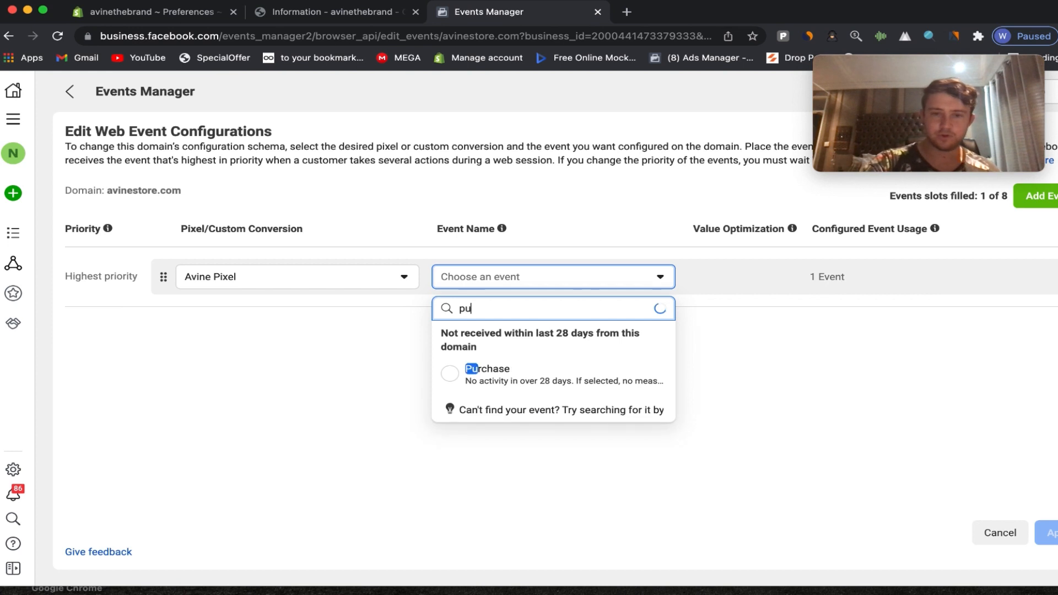
pyautogui.click(565, 371)
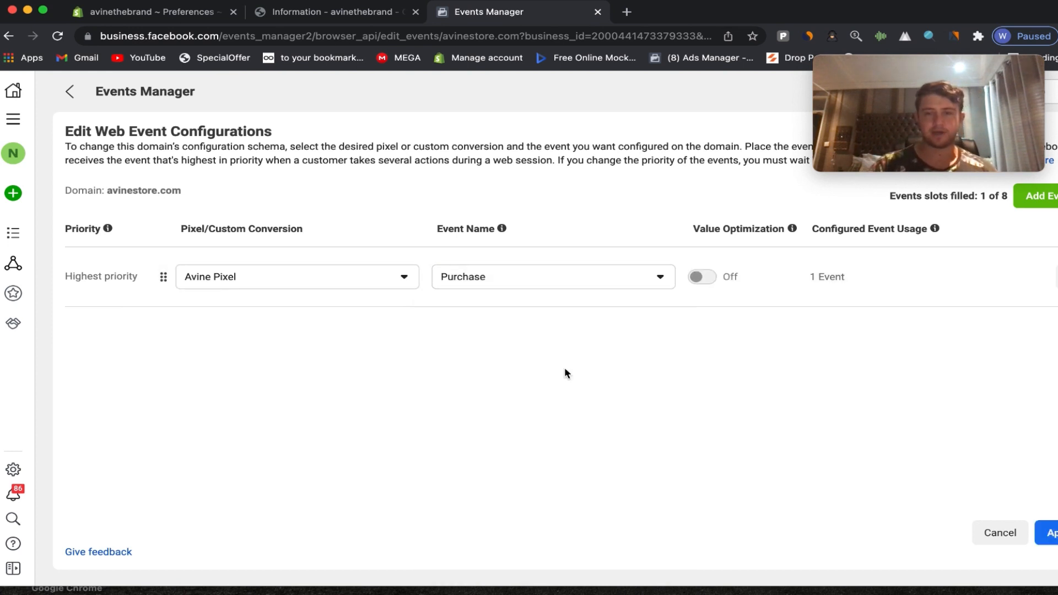
# Apply the domain's event configuration and confirm the changes
pyautogui.click(1052, 532)
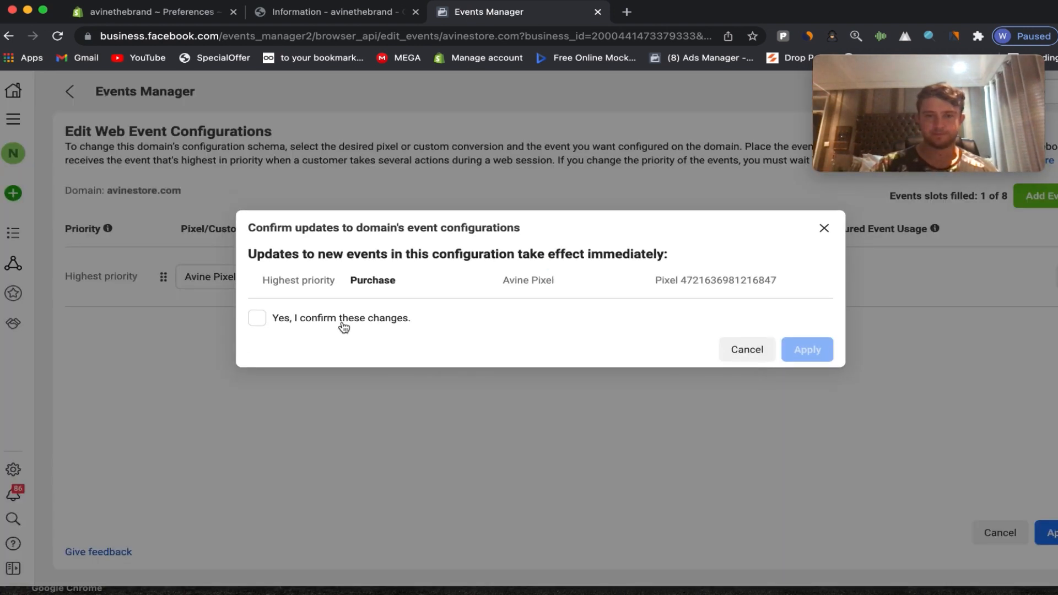
pyautogui.click(254, 320)
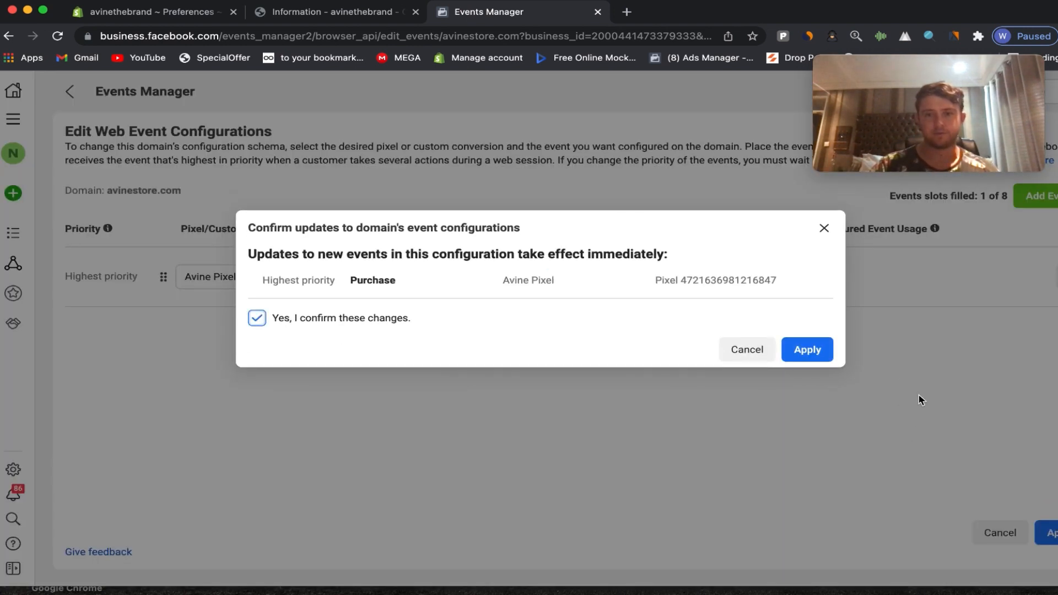
pyautogui.click(807, 350)
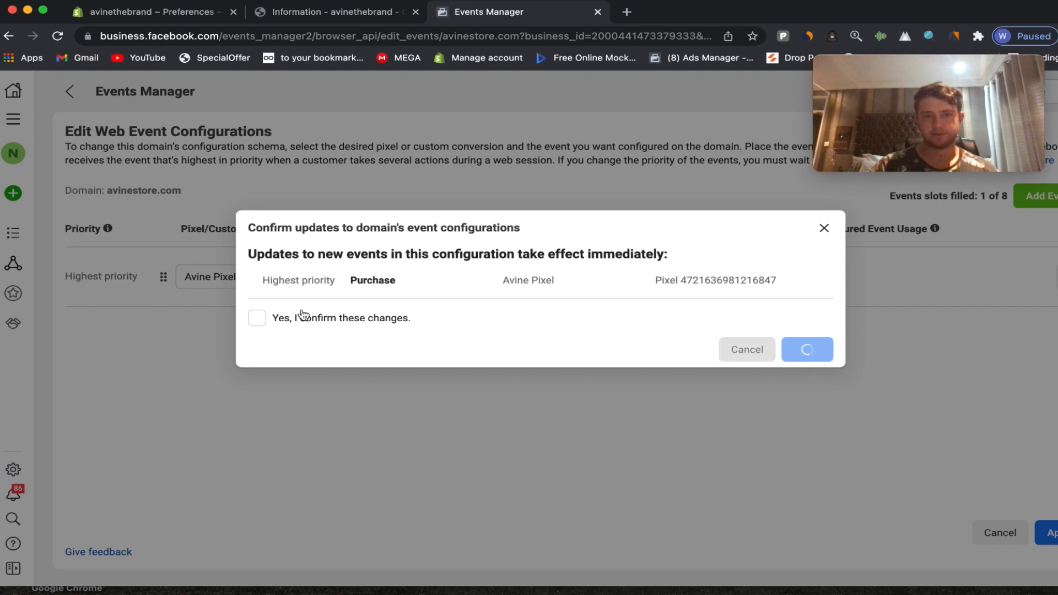
pyautogui.click(763, 319)
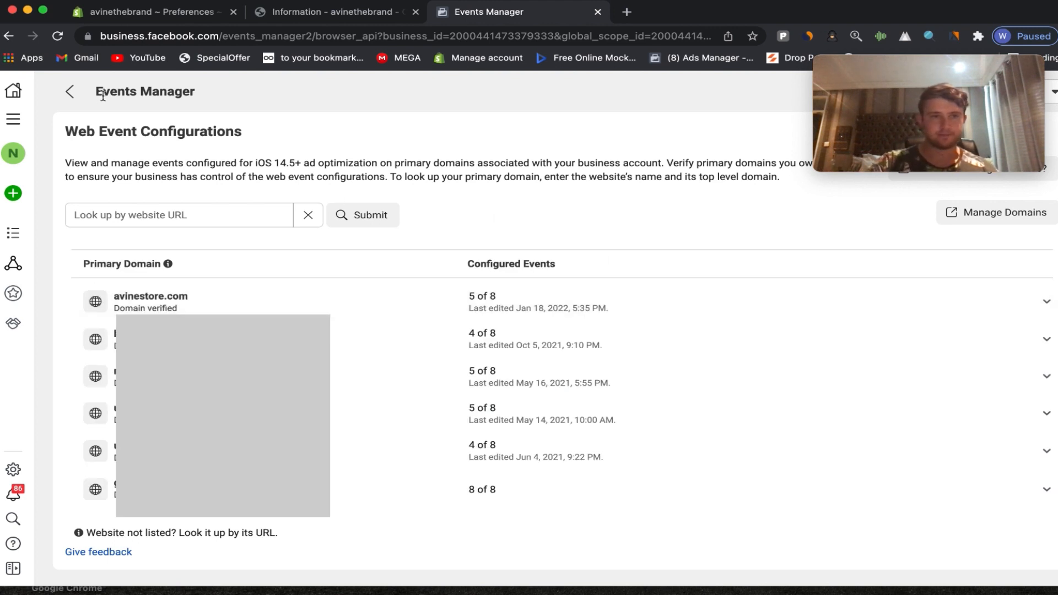
# Switch to Ads Manager and create a new campaign with the Auction buying type and the Conversions objective
pyautogui.click(13, 120)
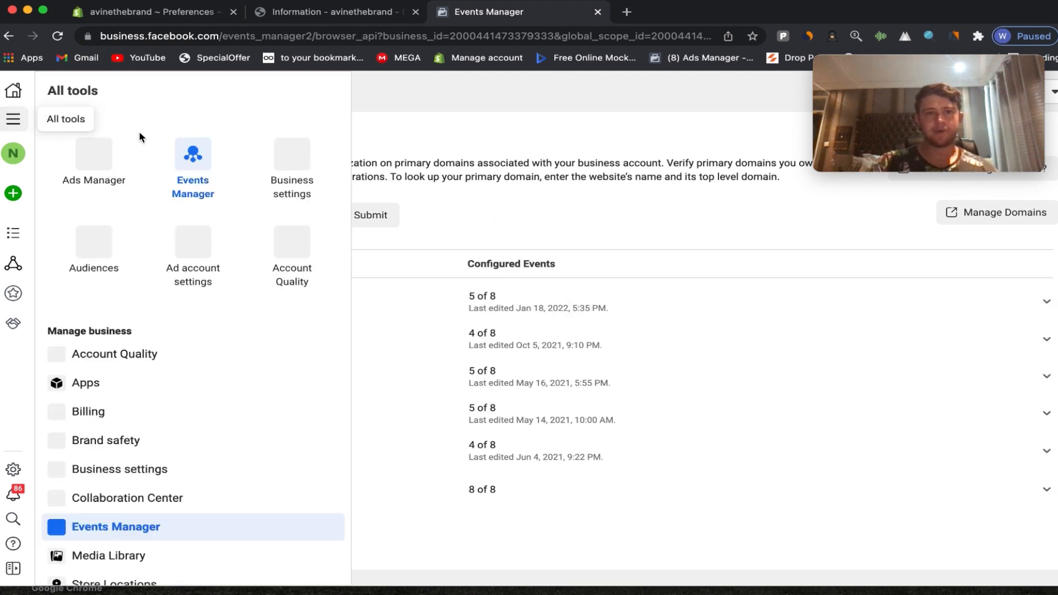
pyautogui.click(94, 155)
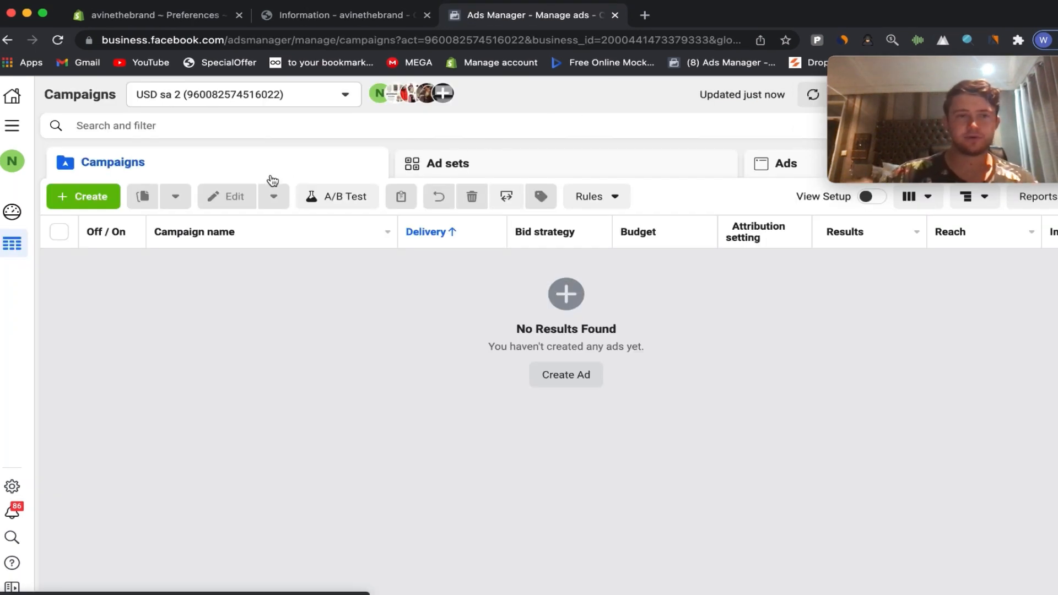
pyautogui.click(94, 205)
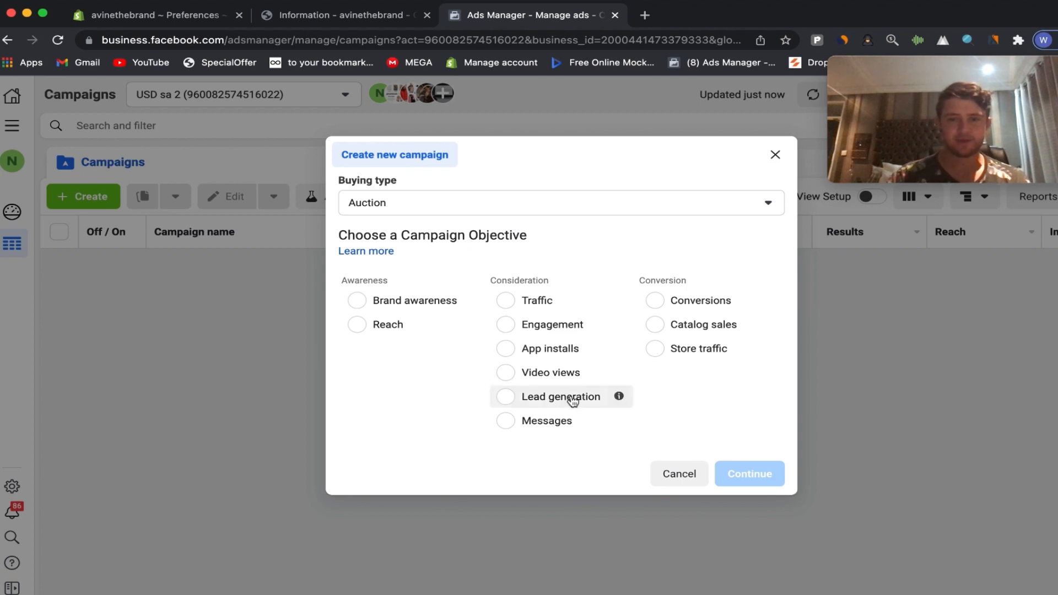
pyautogui.click(653, 301)
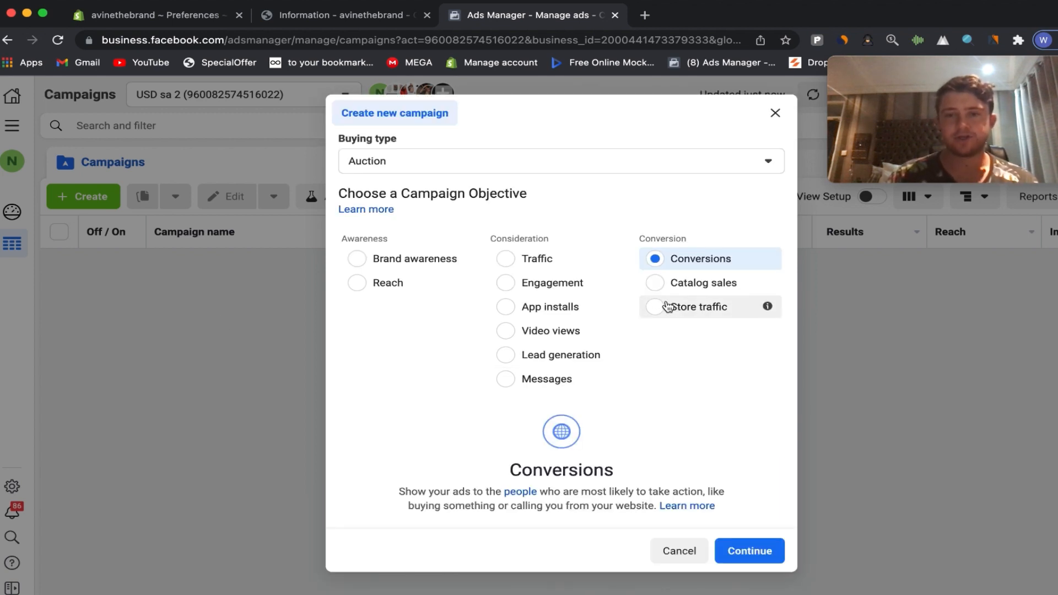
pyautogui.scroll(-2, 749, 437)
pyautogui.click(753, 543)
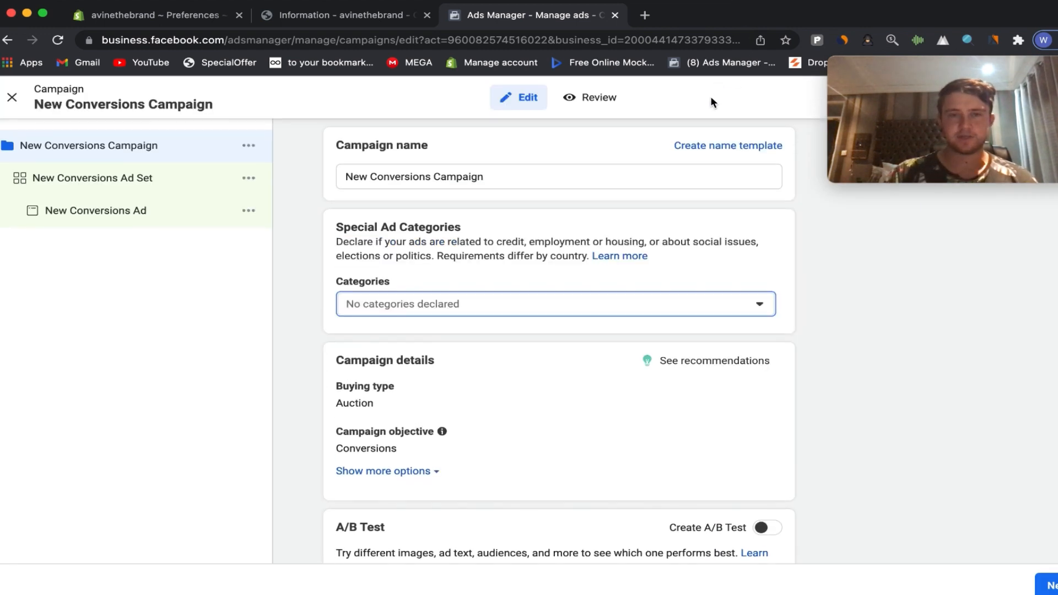
# Rename the campaign as "Security camera 1"
pyautogui.moveTo(515, 177); pyautogui.dragTo(276, 159)
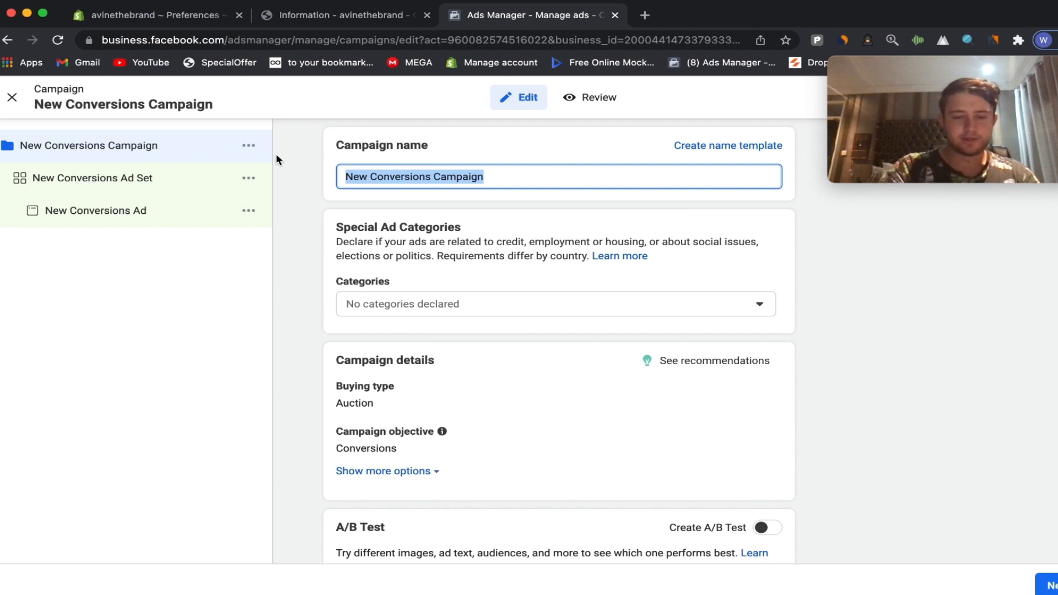
pyautogui.write('secu')
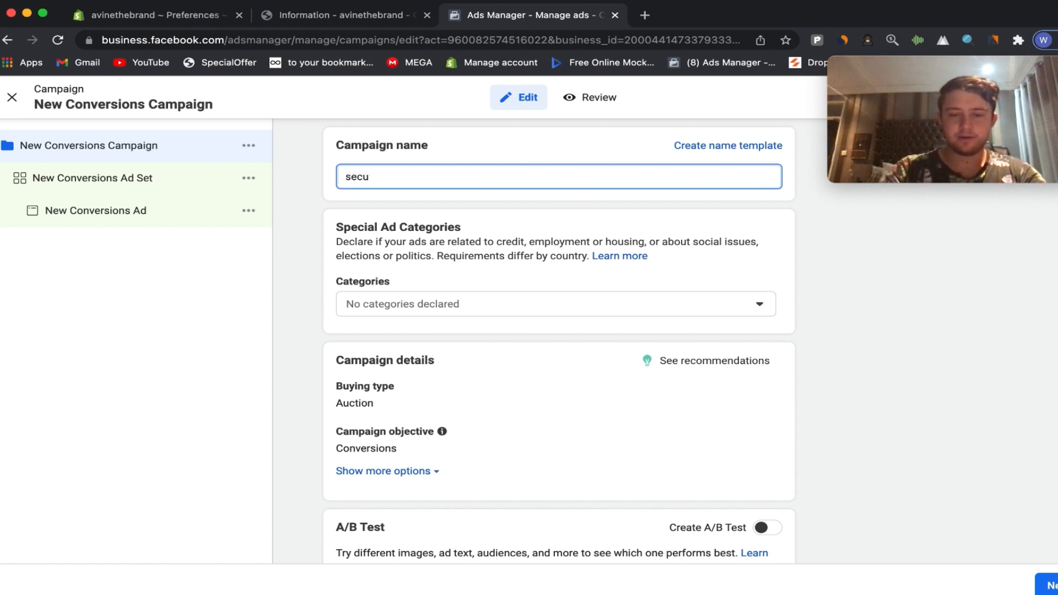
pyautogui.write('rity camera 1')
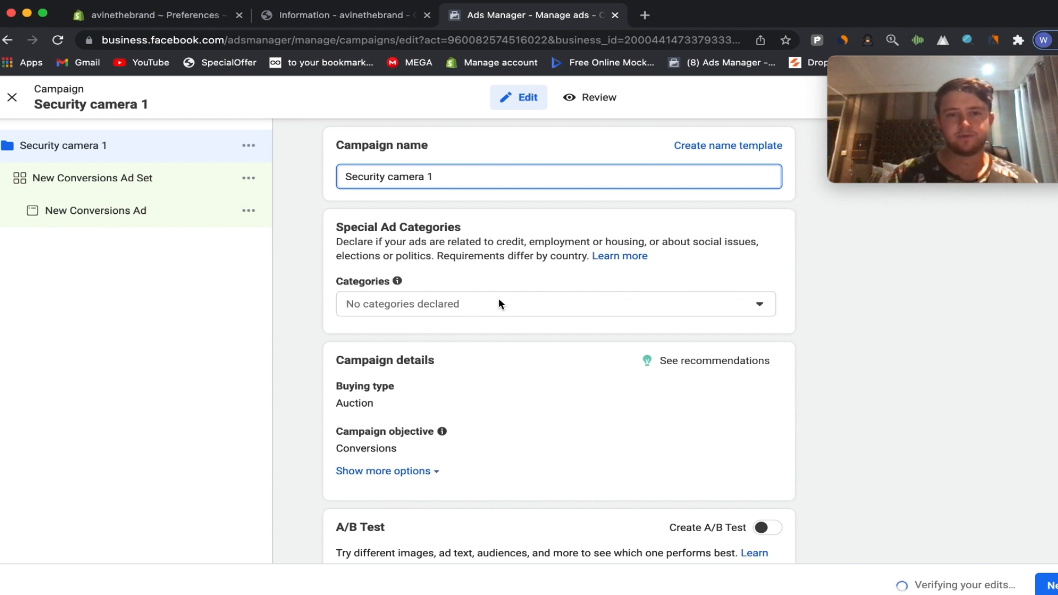
# Examine the campaign's special ad categories, additional campaign details, A/B test and budget optimization options
pyautogui.click(531, 302)
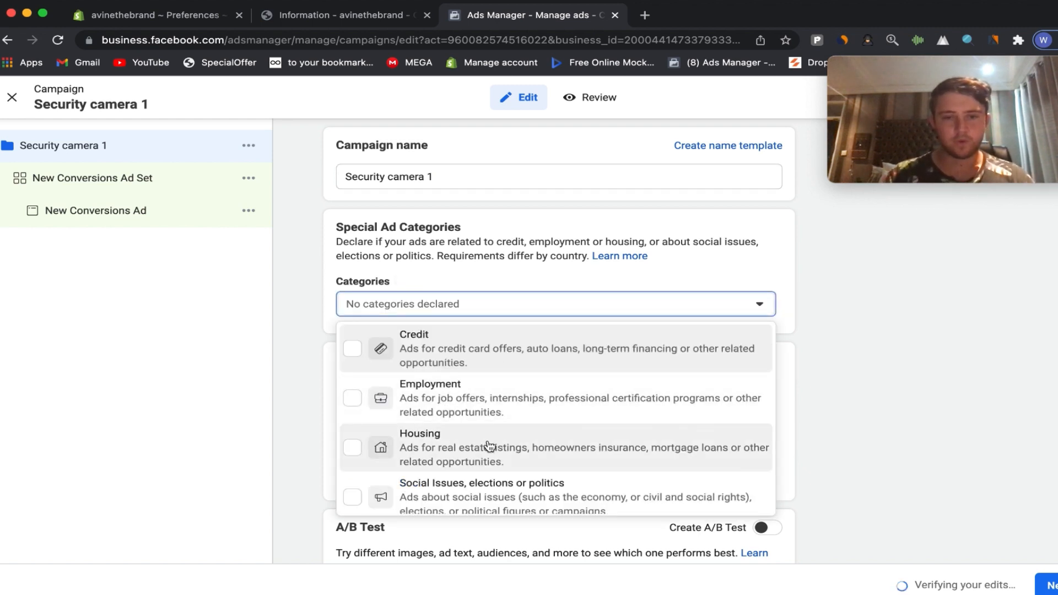
pyautogui.scroll(-1, 493, 447)
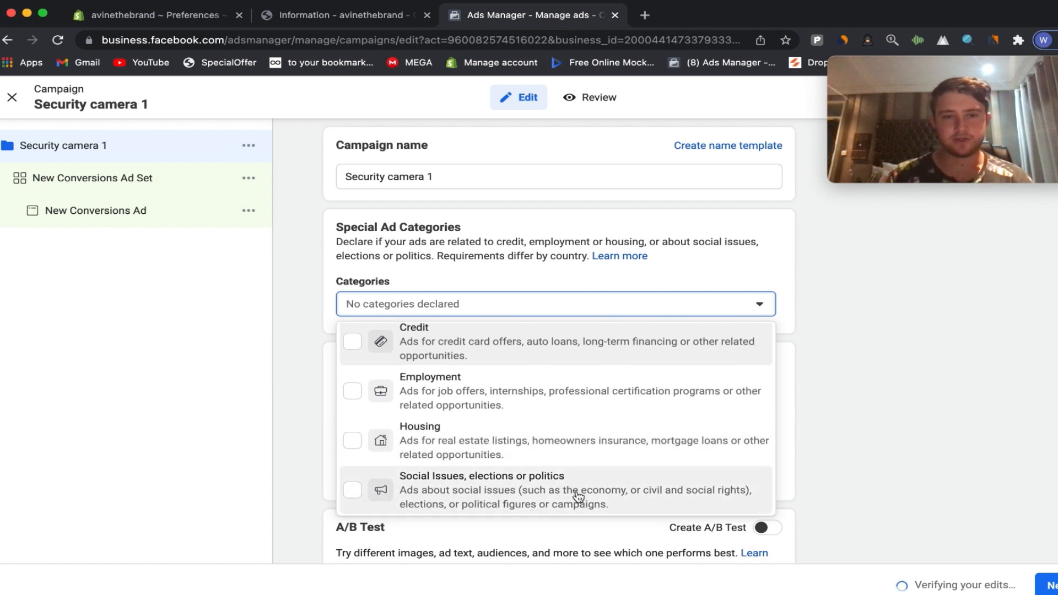
pyautogui.click(610, 312)
pyautogui.scroll(-1, 606, 357)
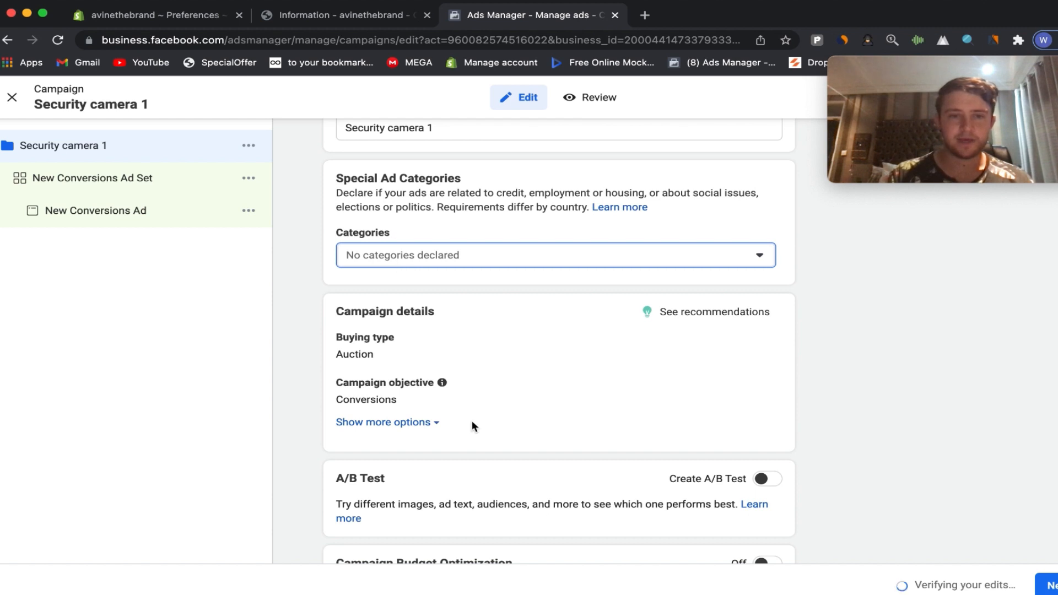
pyautogui.scroll(-1, 471, 421)
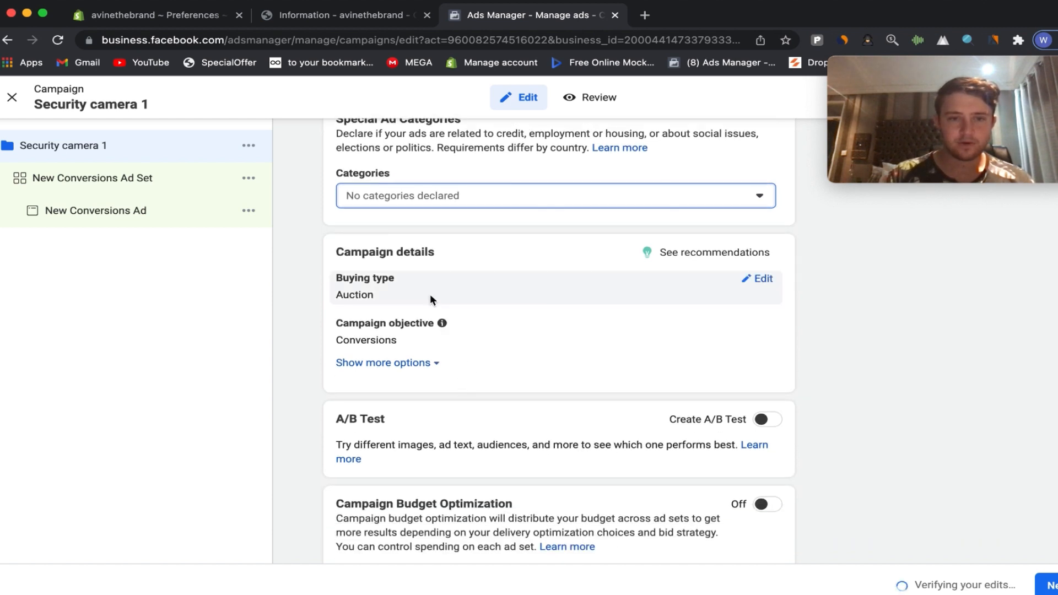
pyautogui.click(405, 363)
pyautogui.scroll(-1, 435, 411)
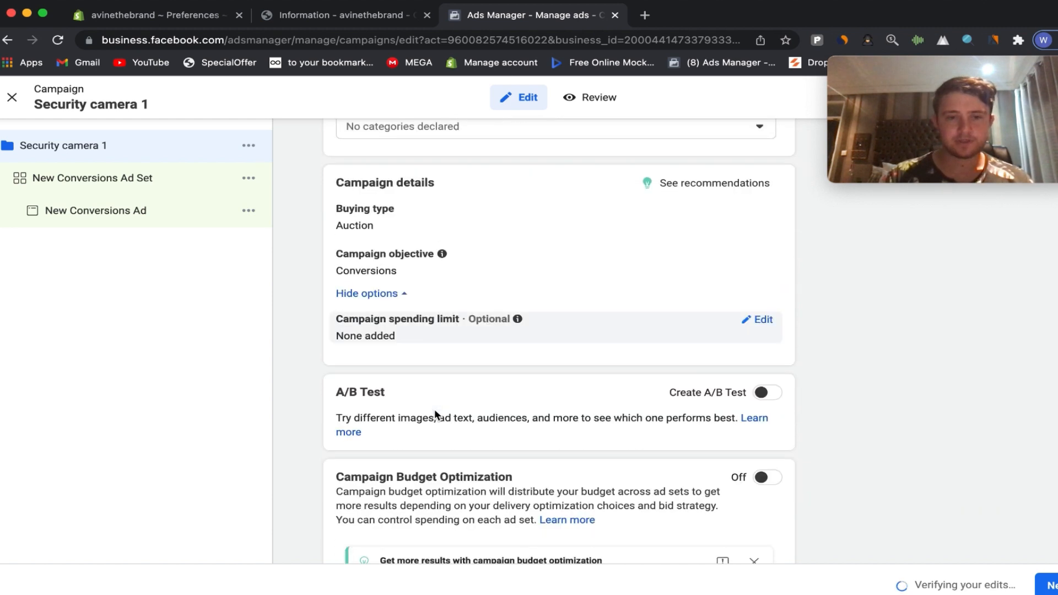
pyautogui.scroll(-2, 436, 412)
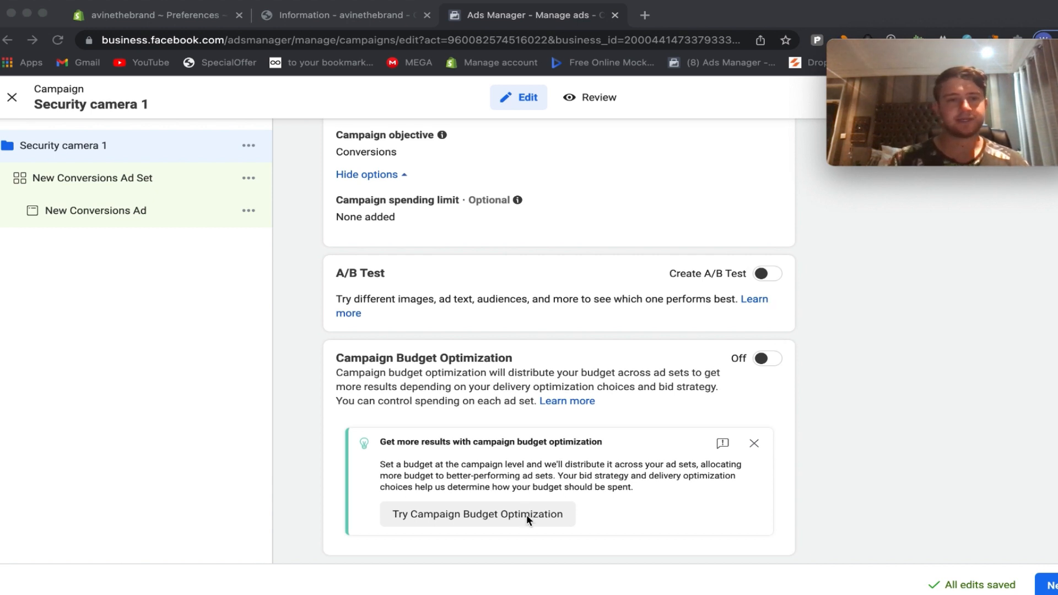
# Continue to the campaign's ad set and rename it as "Security"
pyautogui.click(1038, 588)
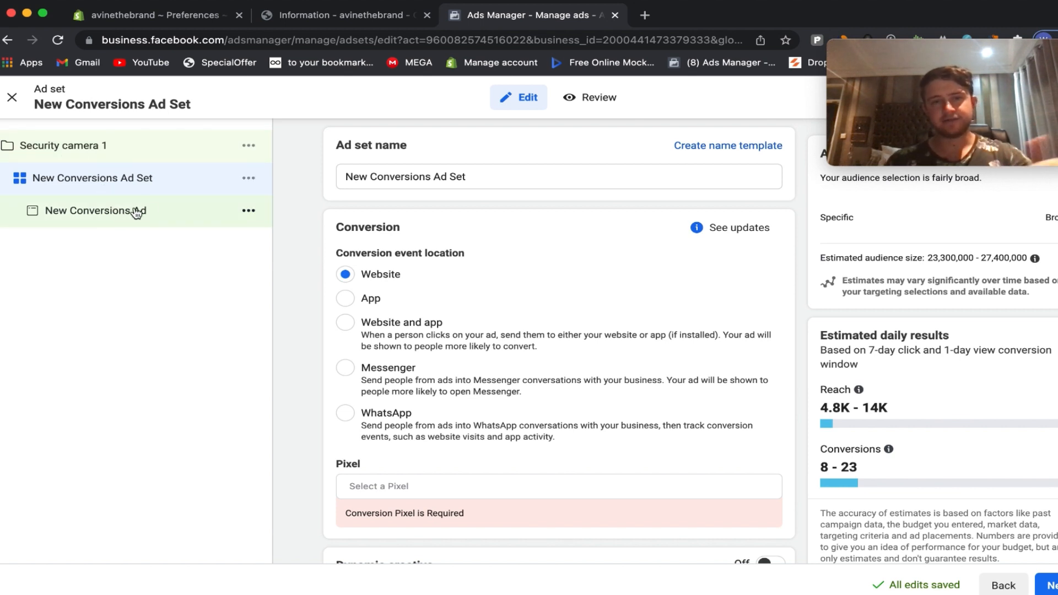
pyautogui.moveTo(470, 176); pyautogui.dragTo(324, 170)
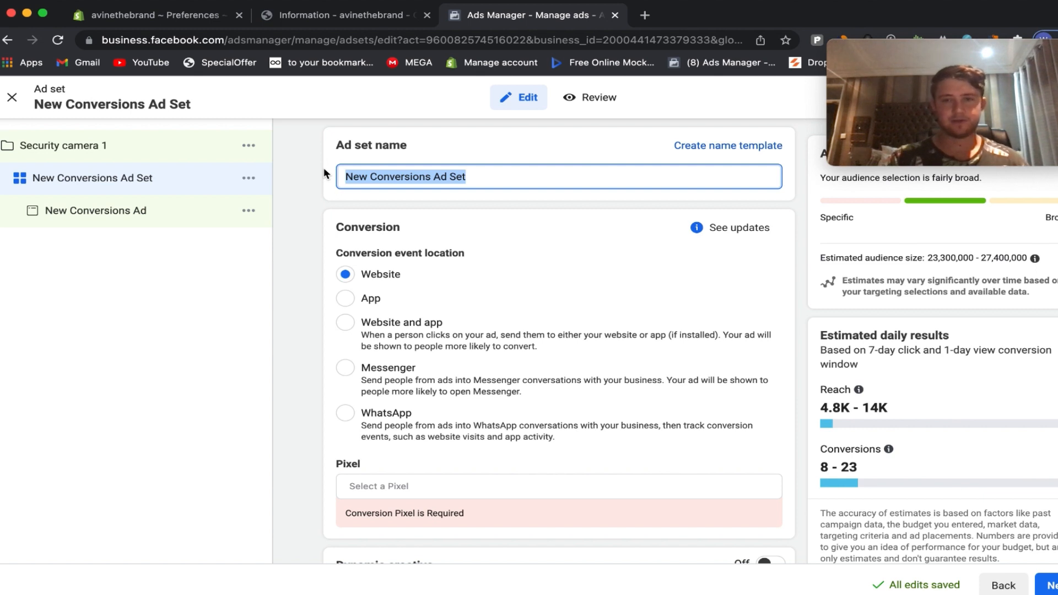
pyautogui.write('Se')
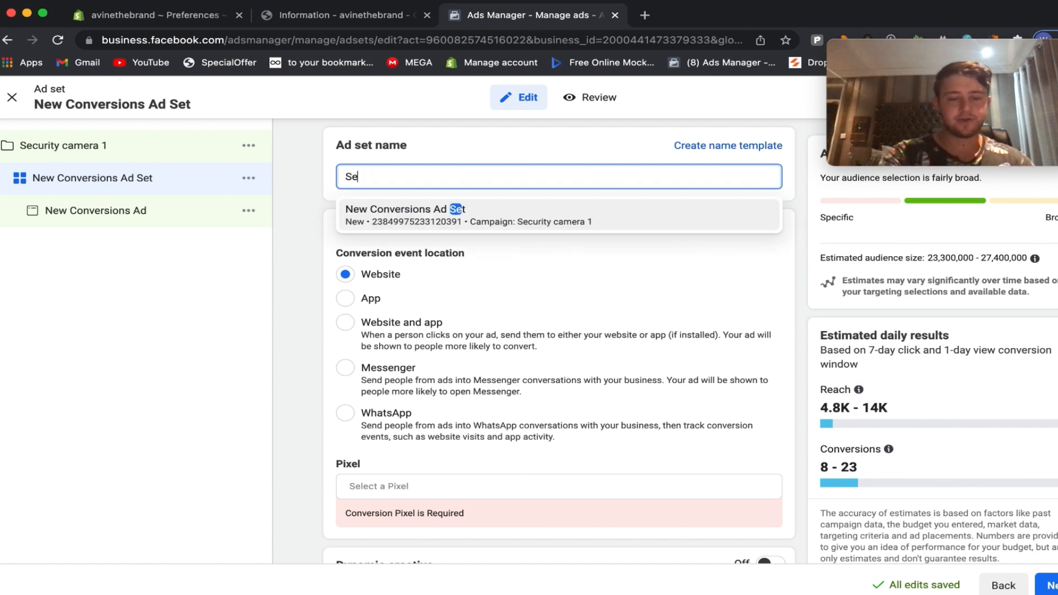
pyautogui.write('curity')
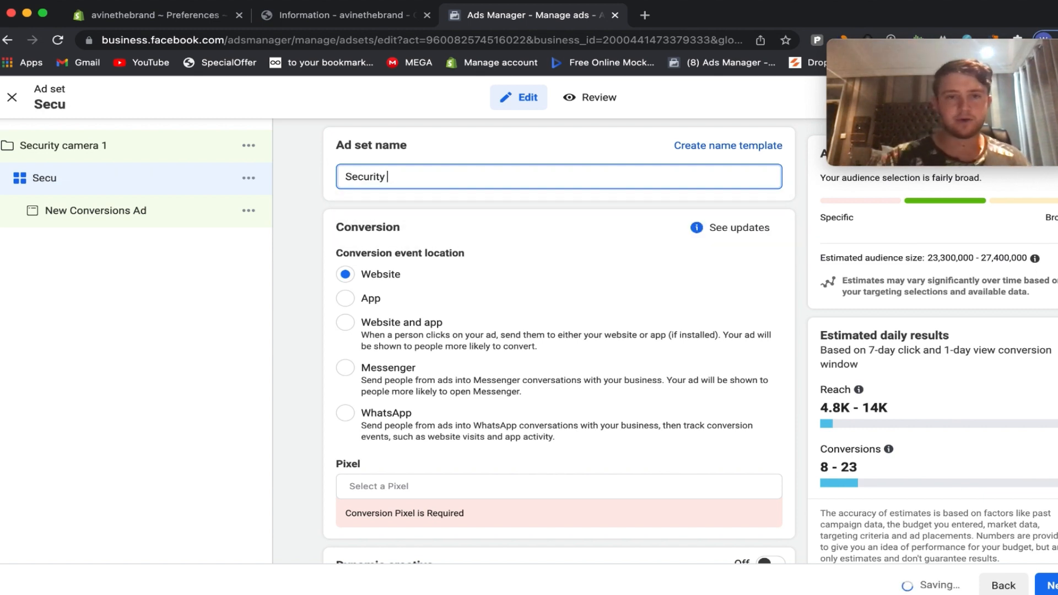
# Select the available Avine Pixel as the ad set's website conversion pixel
pyautogui.scroll(-1, 415, 486)
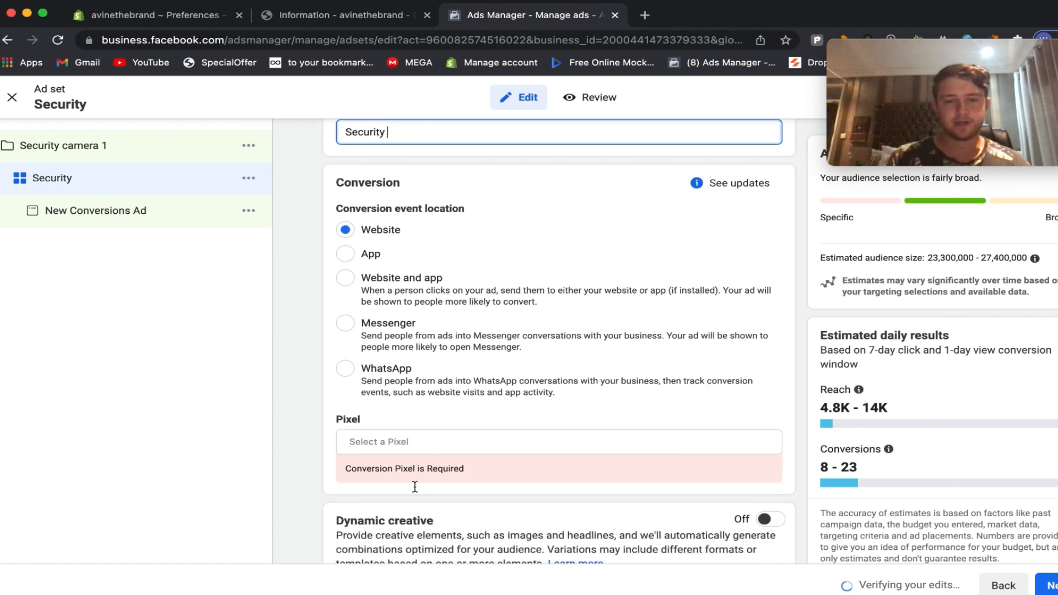
pyautogui.click(423, 447)
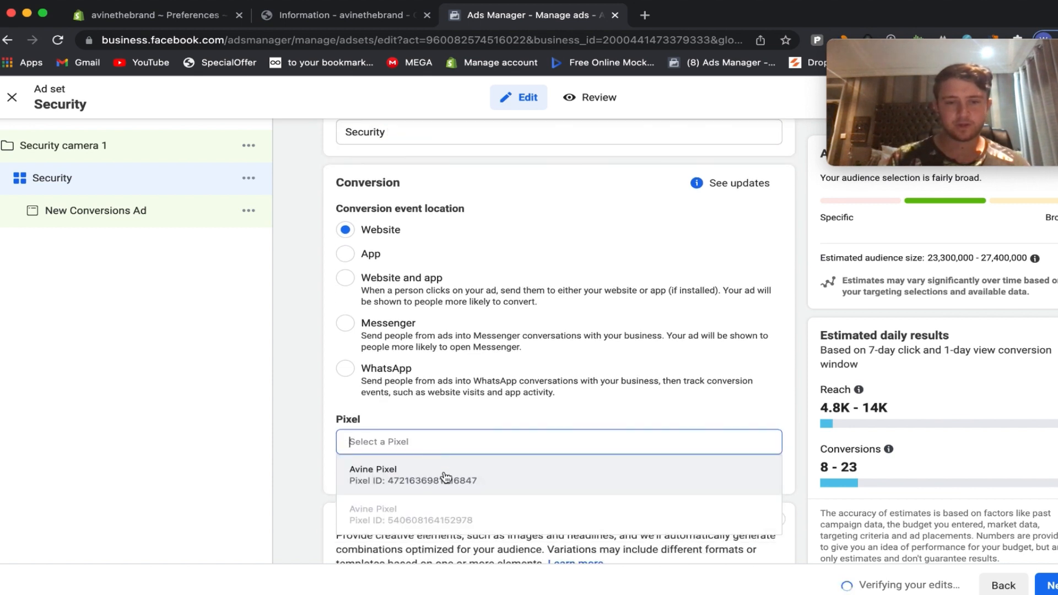
pyautogui.click(445, 476)
# Set the ad set's conversion event to Purchase
pyautogui.scroll(-3, 461, 449)
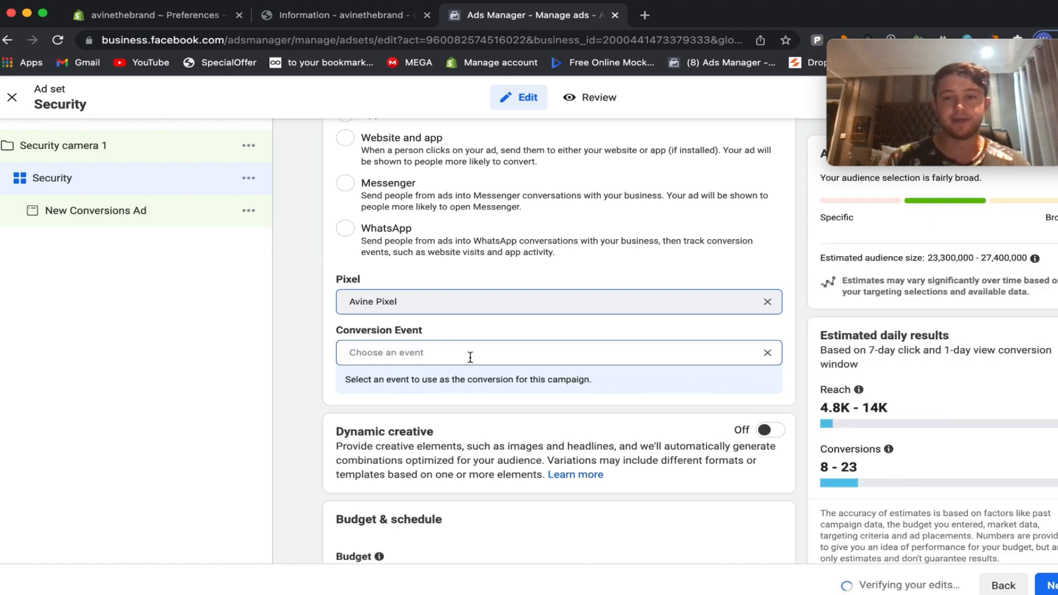
pyautogui.click(470, 357)
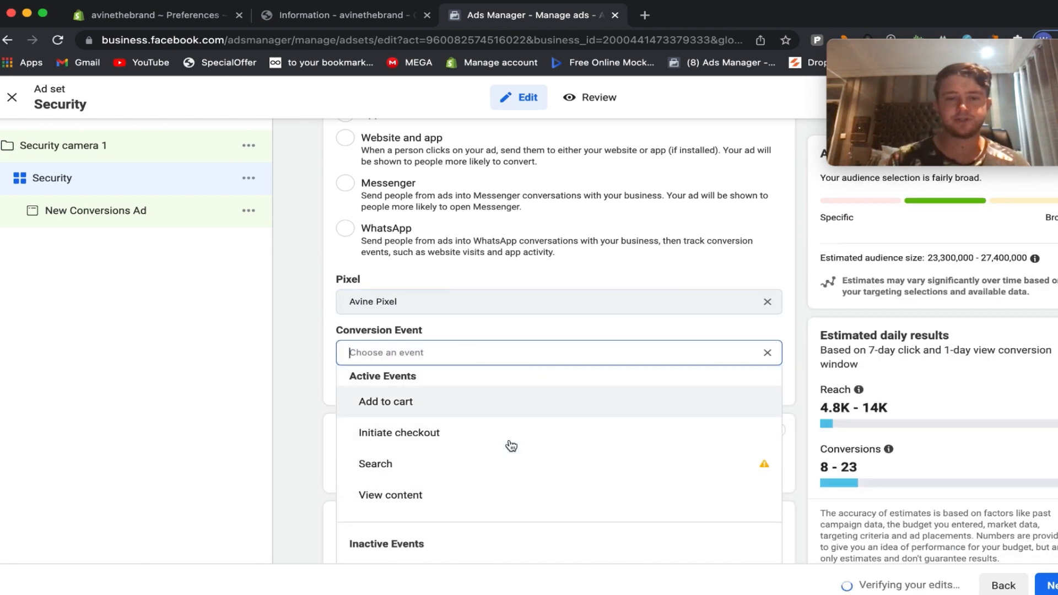
pyautogui.scroll(-4, 511, 445)
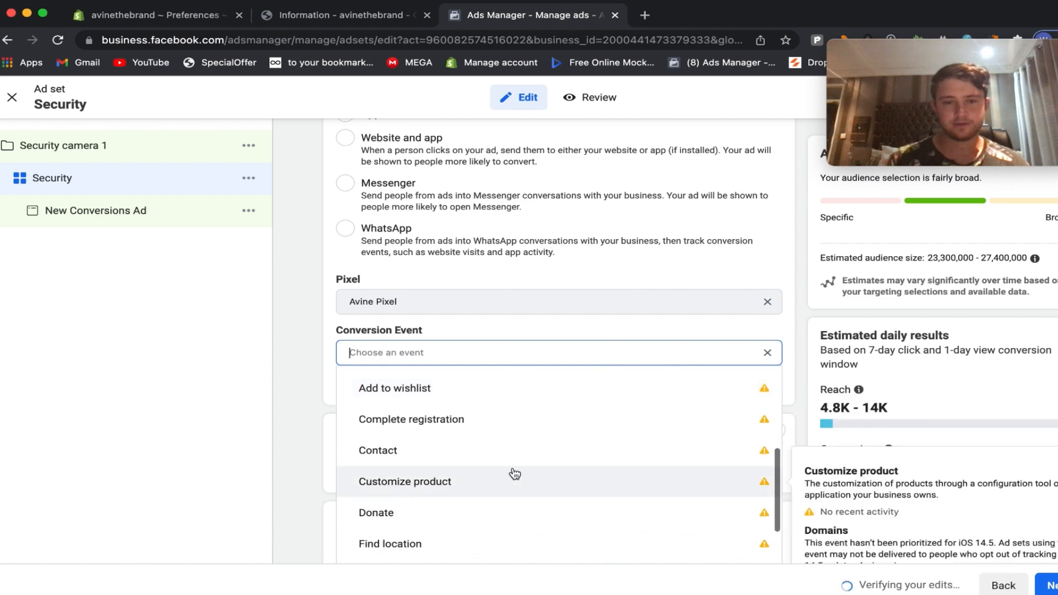
pyautogui.scroll(4, 515, 473)
pyautogui.scroll(-3, 533, 298)
pyautogui.scroll(-1, 511, 356)
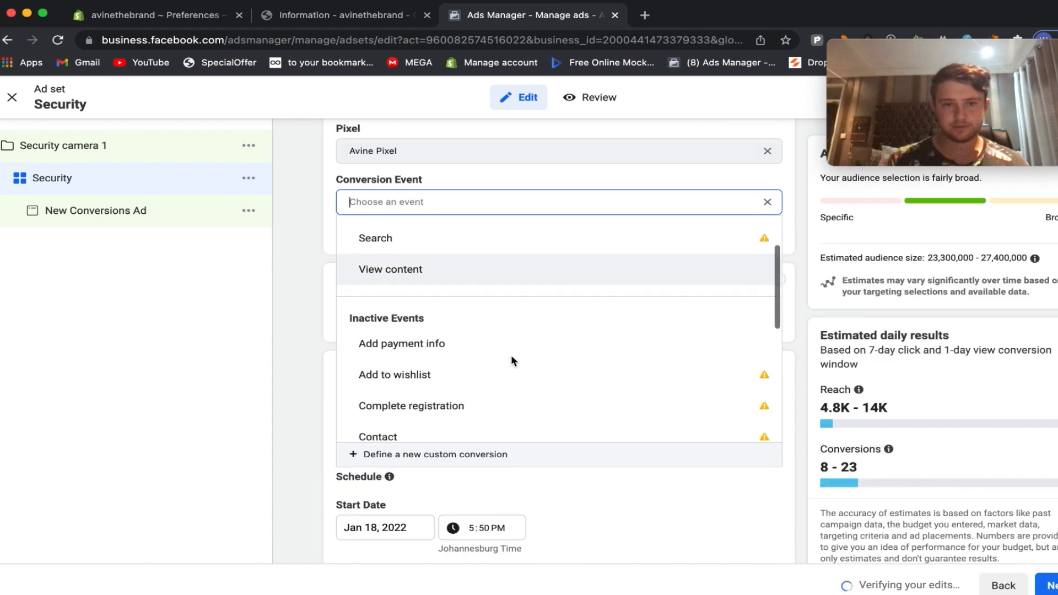
pyautogui.write('pur')
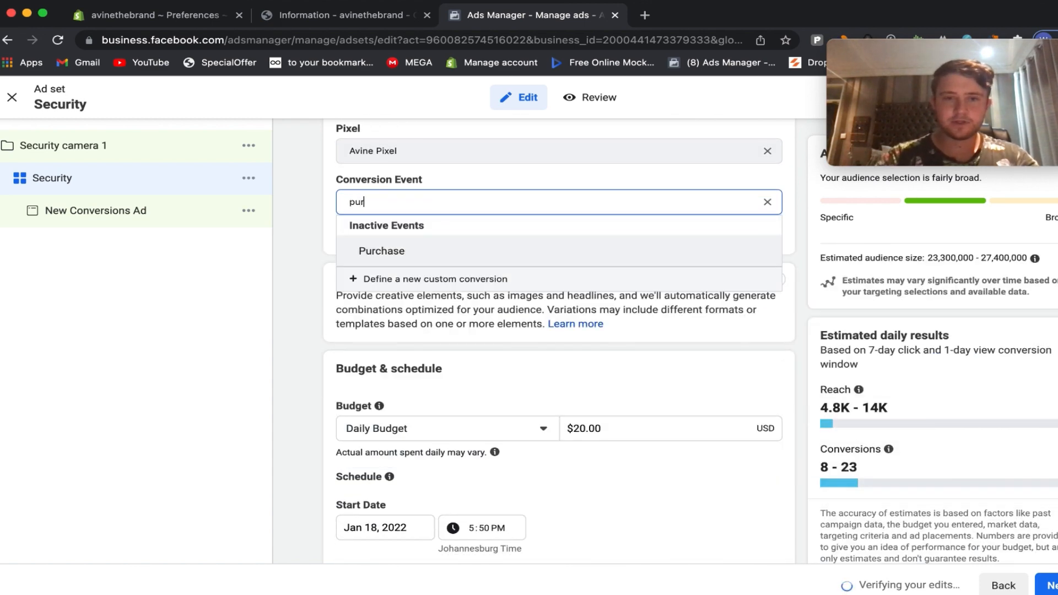
pyautogui.click(540, 249)
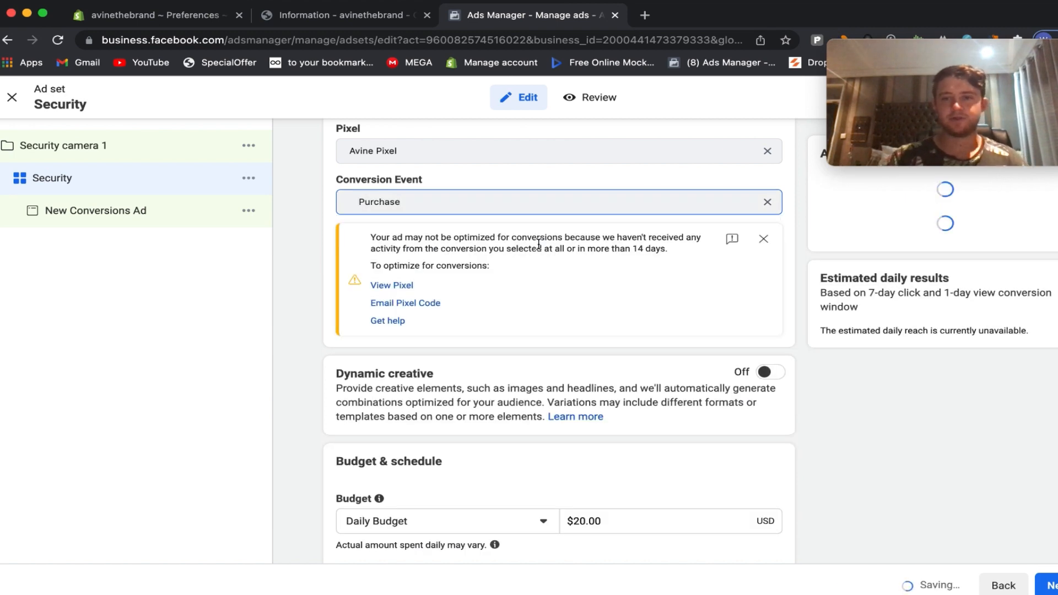
pyautogui.scroll(3, 883, 455)
pyautogui.moveTo(371, 318); pyautogui.dragTo(524, 360)
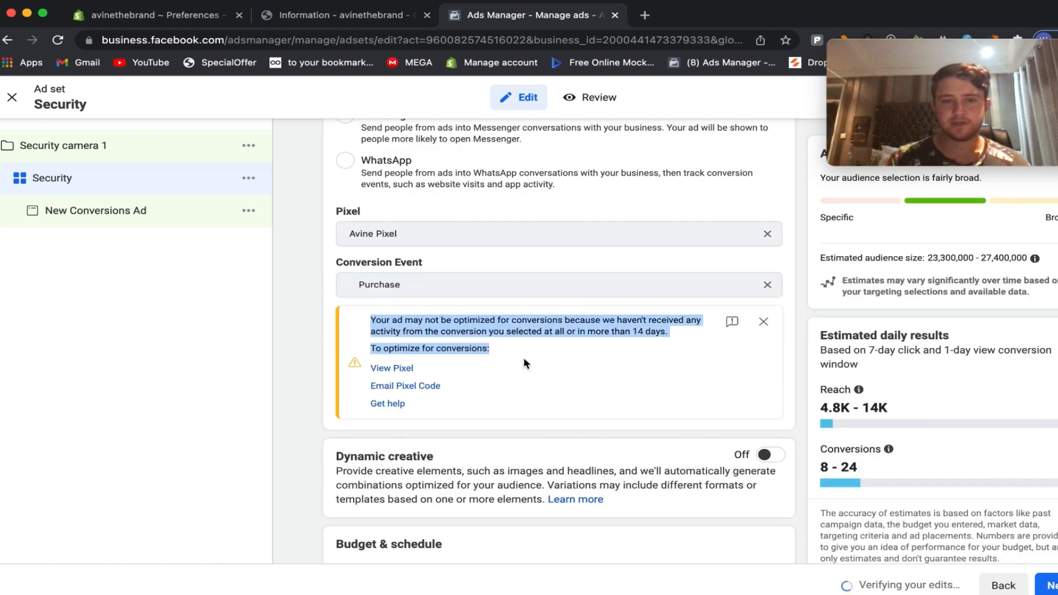
pyautogui.scroll(3, 764, 371)
pyautogui.moveTo(930, 148); pyautogui.dragTo(922, 122)
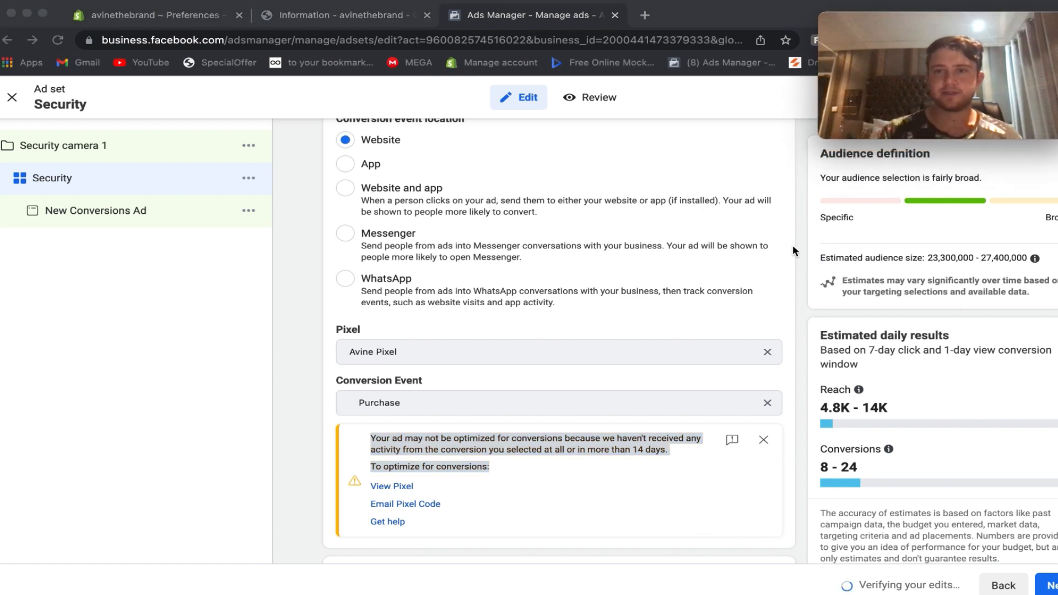
pyautogui.moveTo(937, 77); pyautogui.dragTo(916, 166)
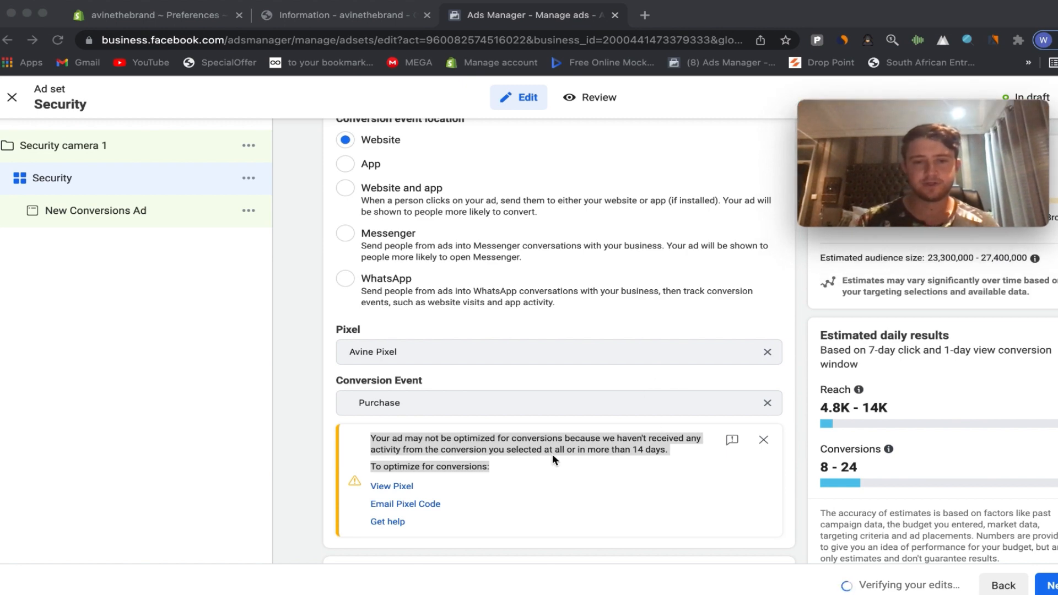
# Set the ad set's daily budget to $4.00
pyautogui.scroll(-6, 557, 455)
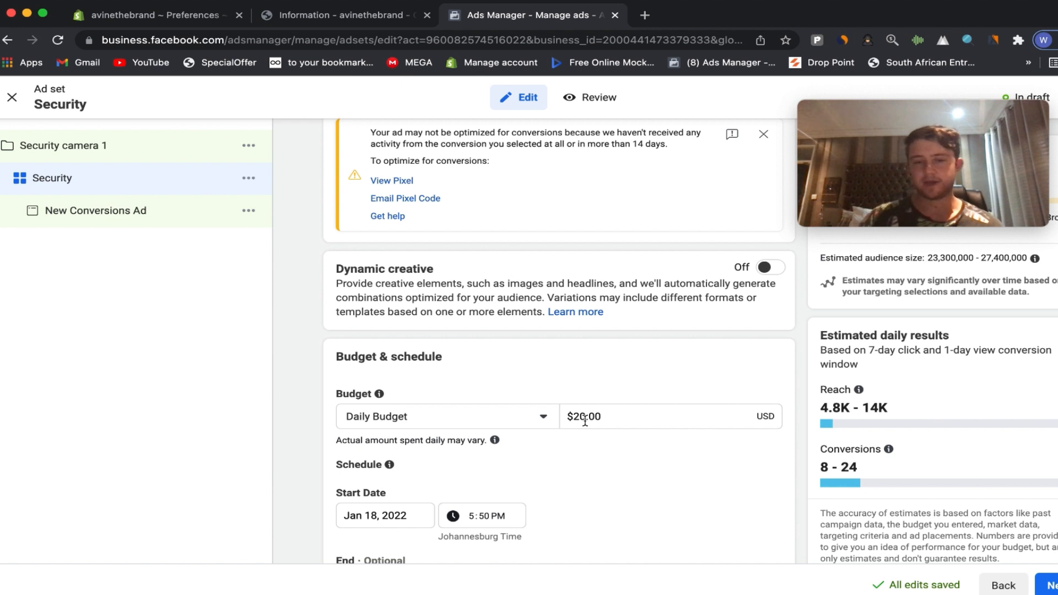
pyautogui.doubleClick(585, 420)
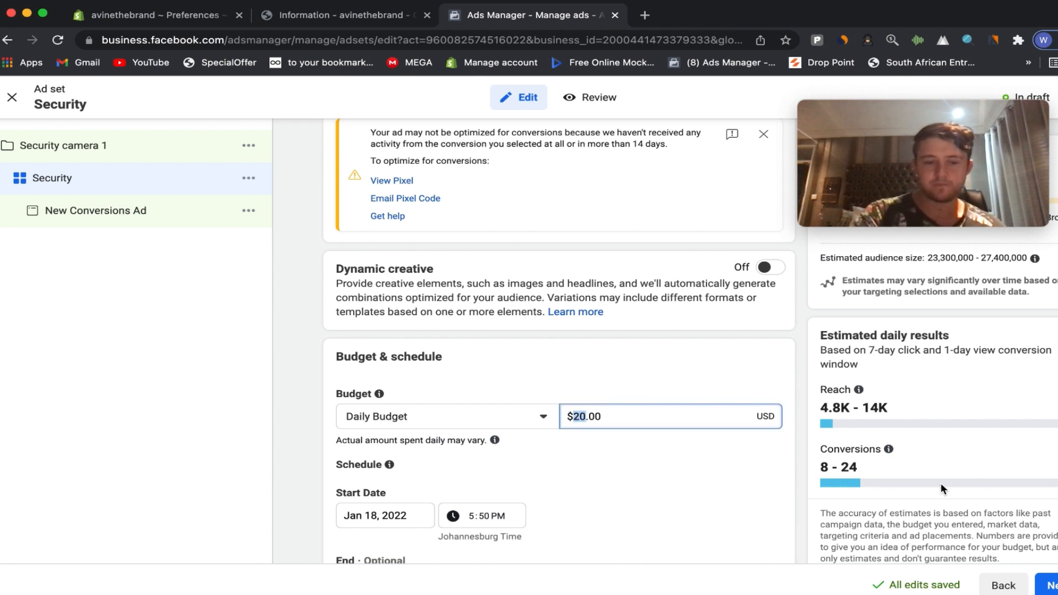
pyautogui.write('4')
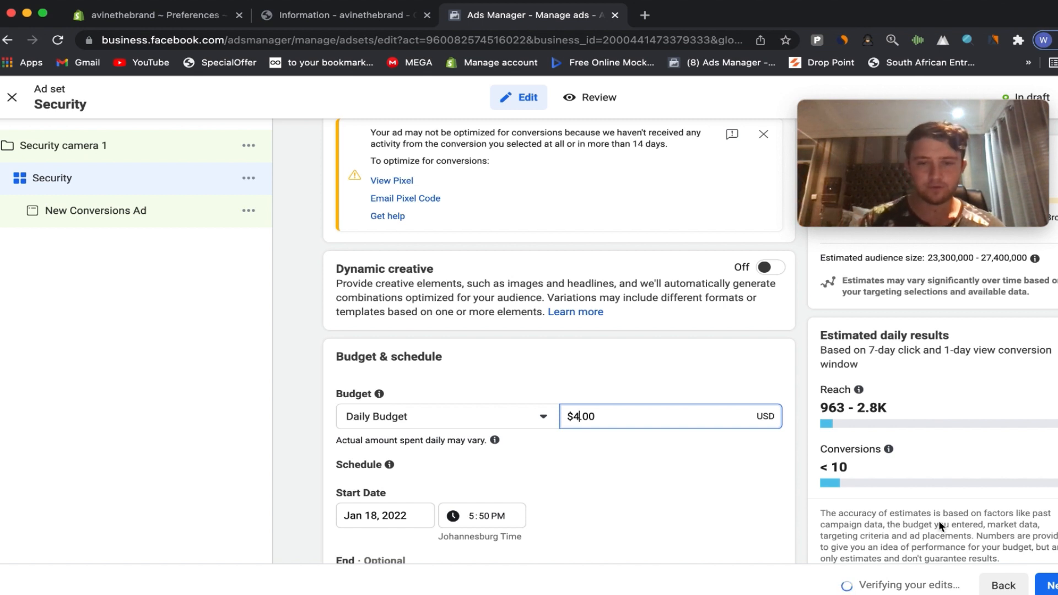
pyautogui.scroll(-1, 678, 481)
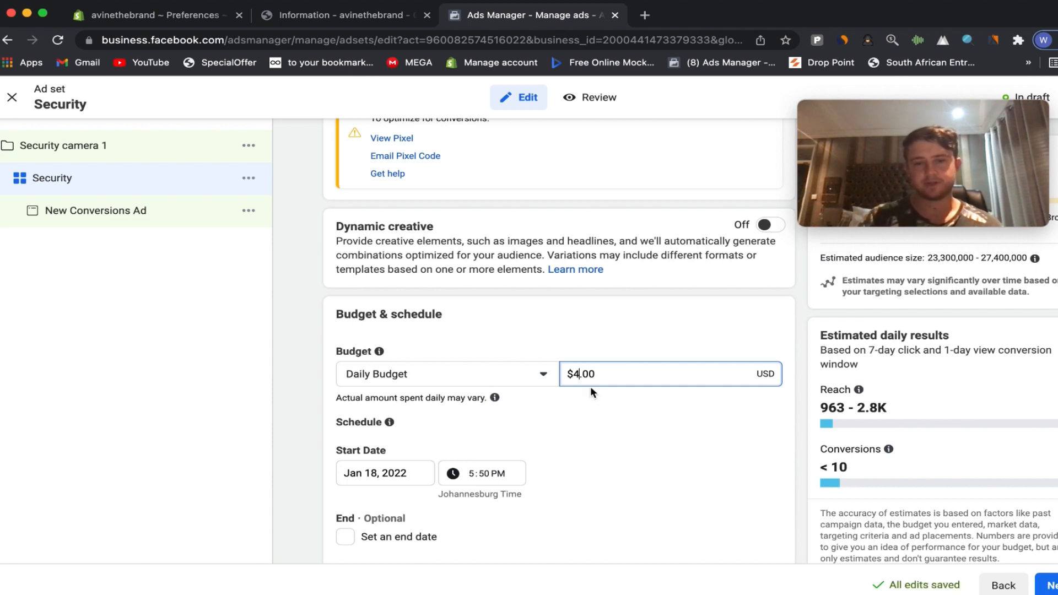
pyautogui.scroll(-3, 666, 508)
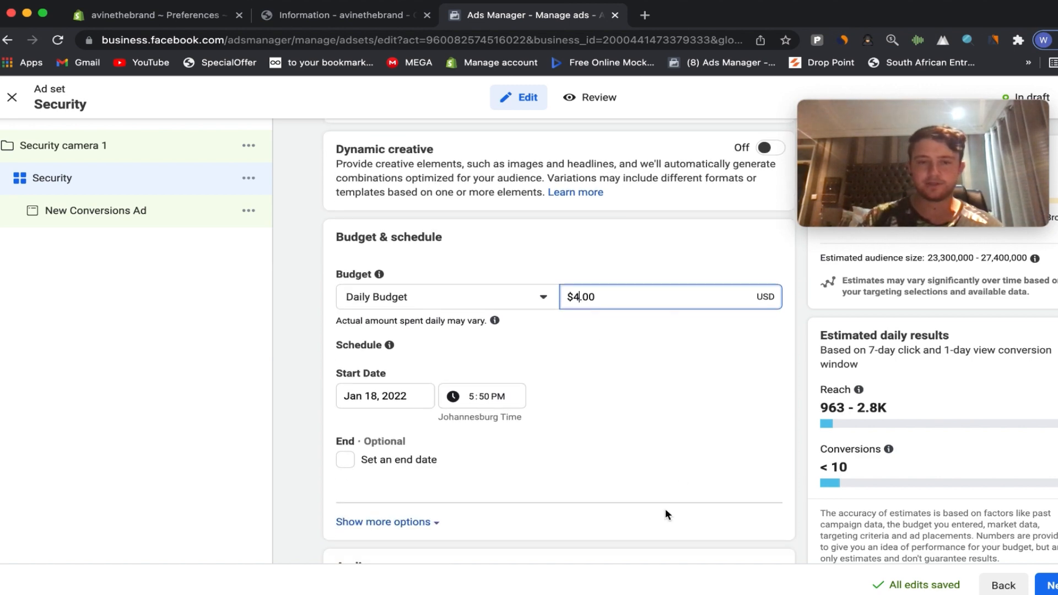
# Open the audience's gender options for editing and set the audience's minimum age to 26
pyautogui.scroll(-5, 666, 513)
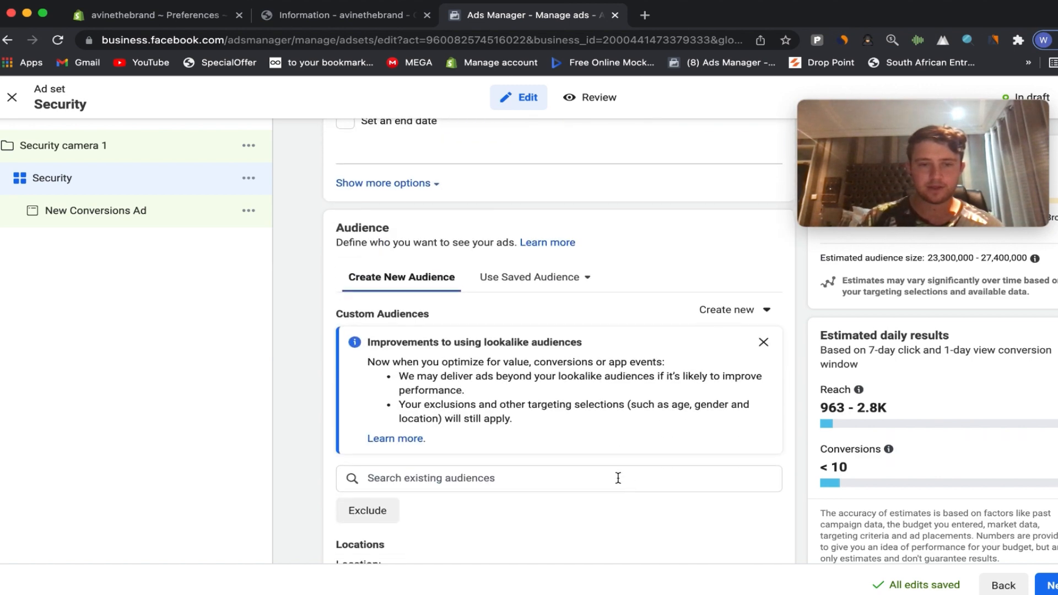
pyautogui.scroll(-1, 563, 371)
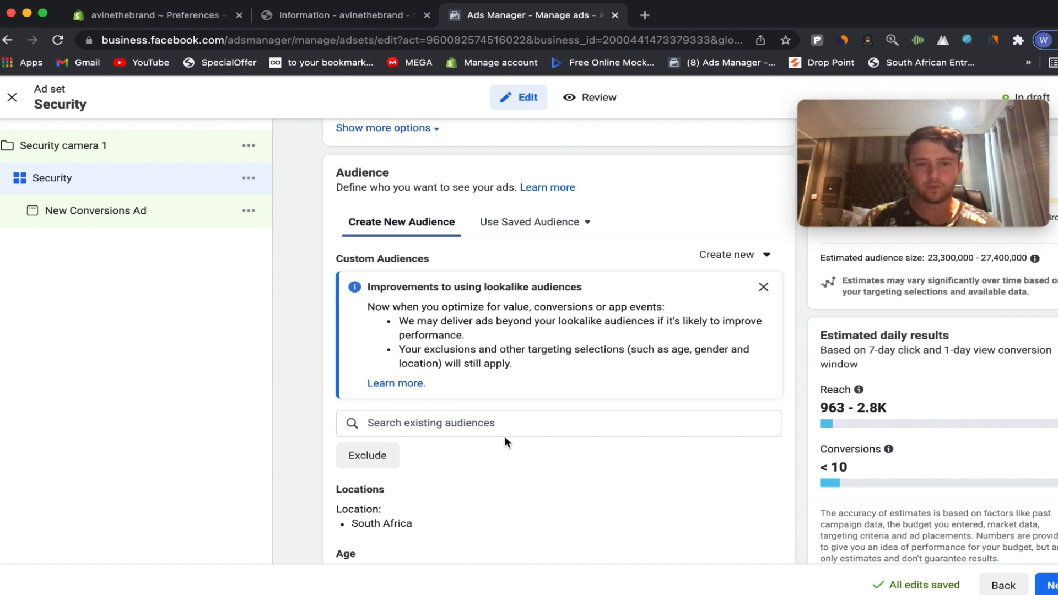
pyautogui.scroll(-1, 505, 441)
pyautogui.scroll(-1, 482, 417)
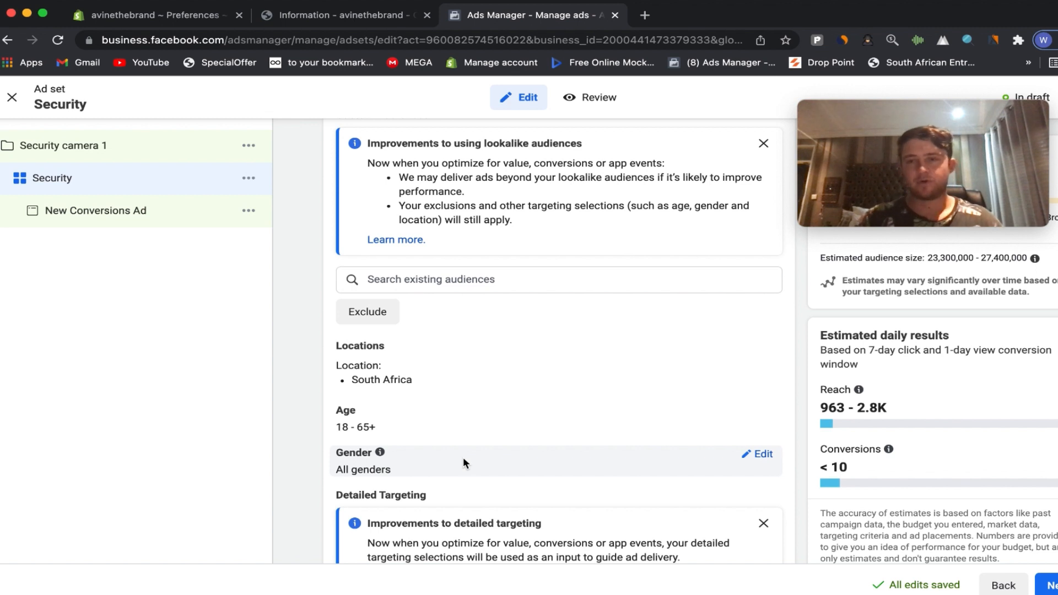
pyautogui.click(760, 454)
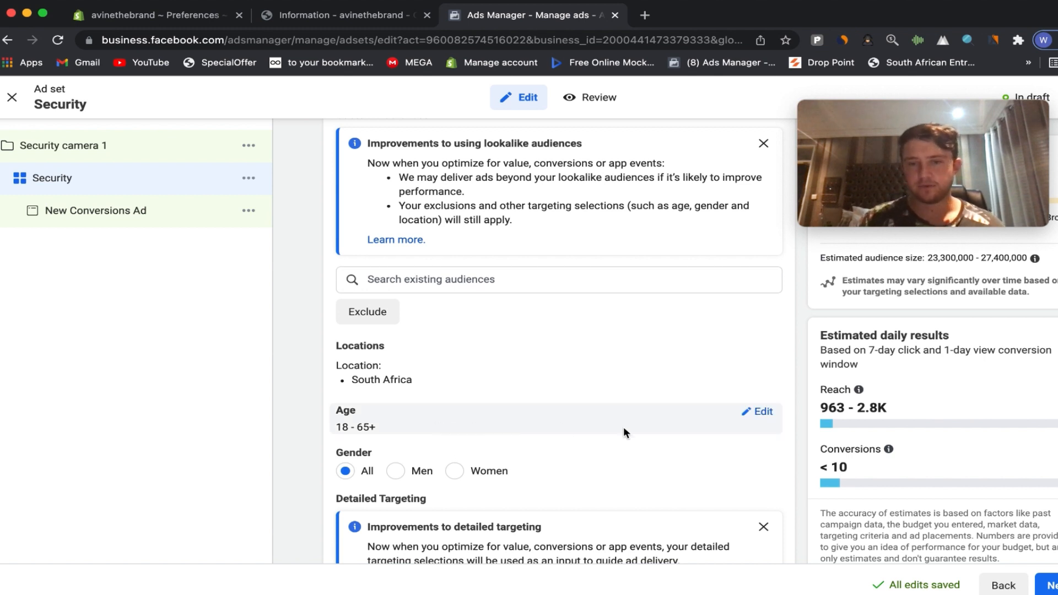
pyautogui.click(759, 413)
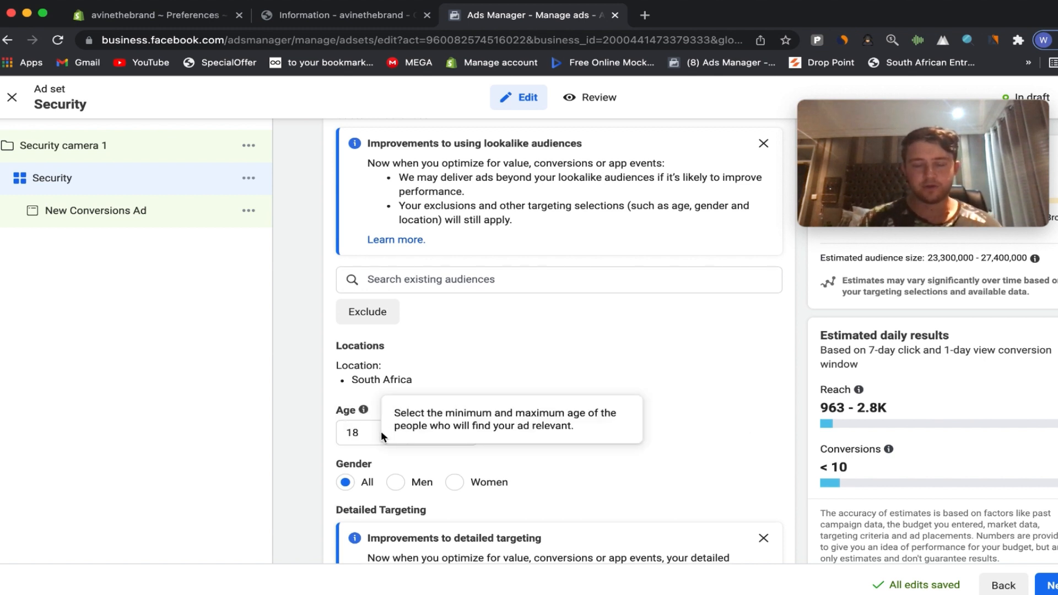
pyautogui.click(356, 436)
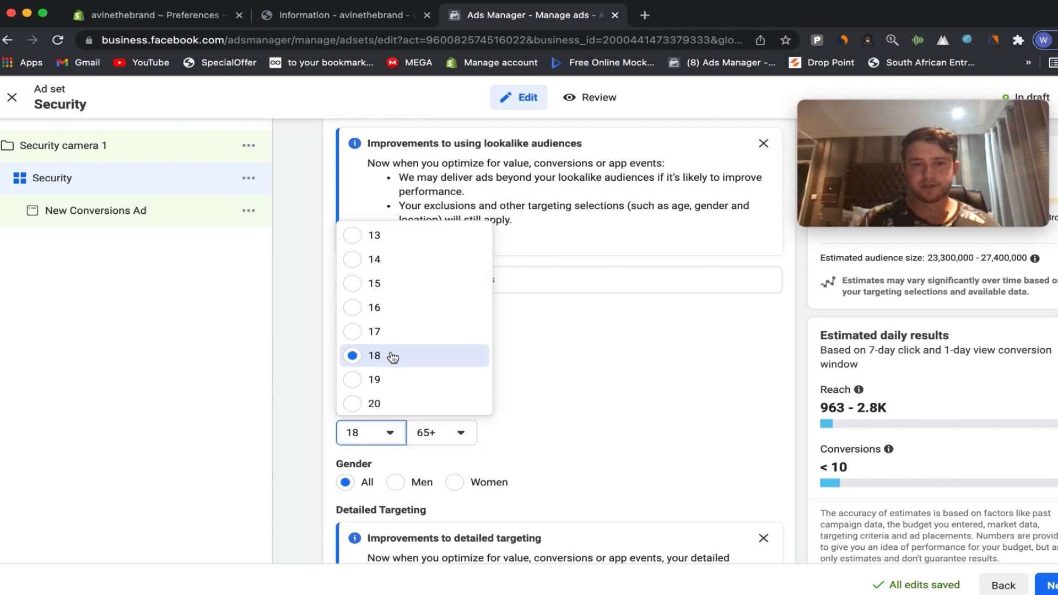
pyautogui.scroll(-3, 392, 357)
pyautogui.scroll(-2, 384, 363)
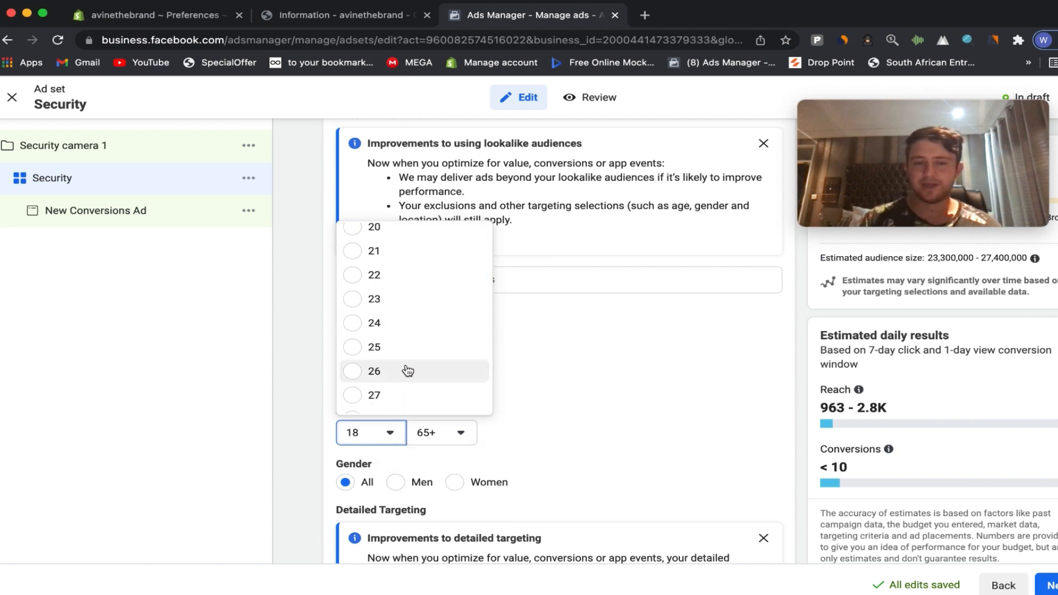
pyautogui.click(406, 373)
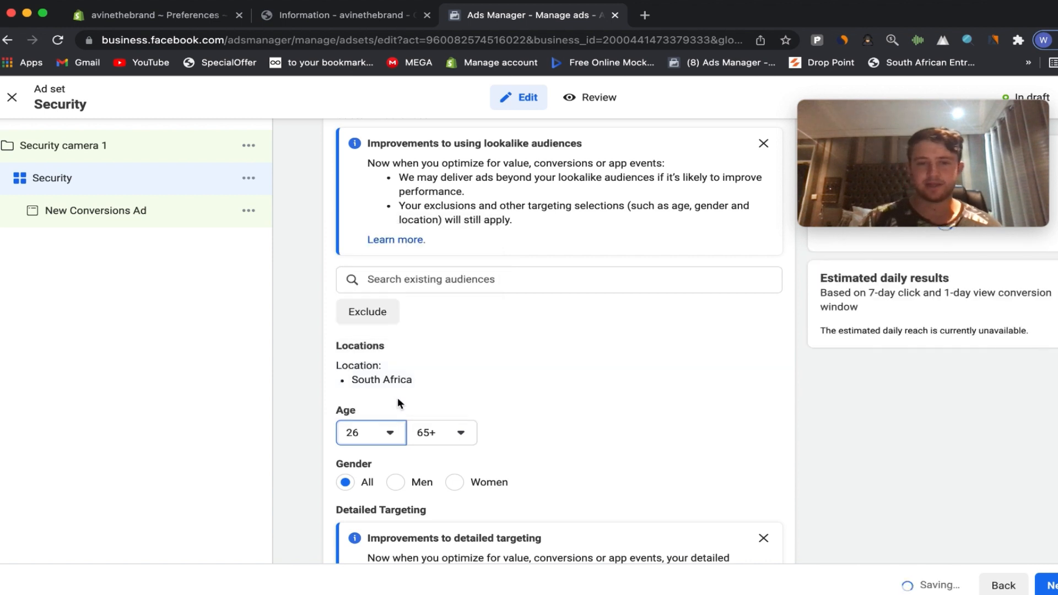
# Add the interest "Security" to the audience's detailed targeting
pyautogui.scroll(-1, 496, 410)
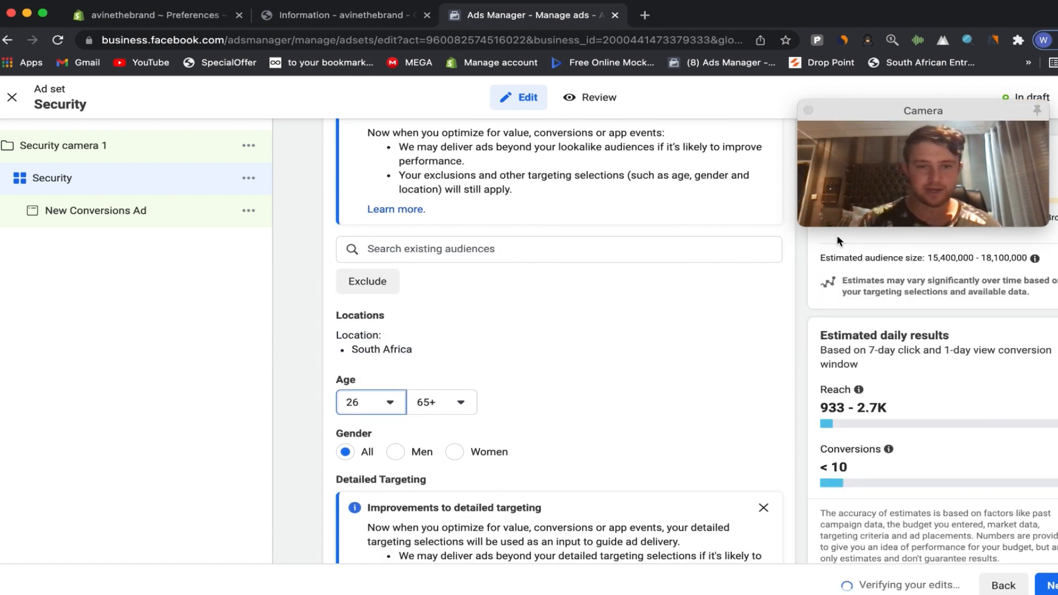
pyautogui.scroll(-2, 579, 391)
pyautogui.scroll(-2, 583, 406)
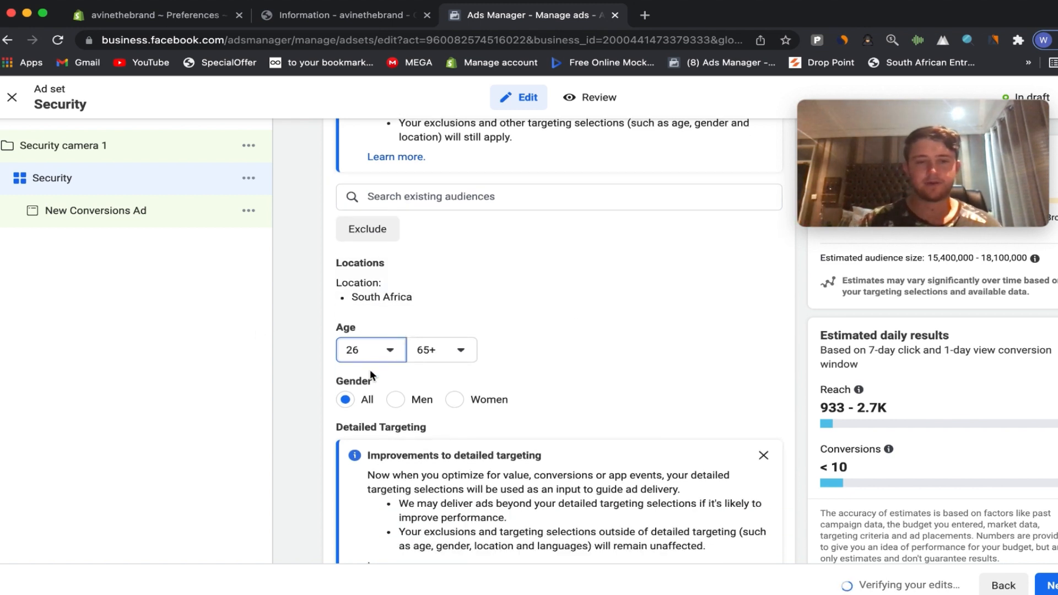
pyautogui.scroll(-5, 375, 413)
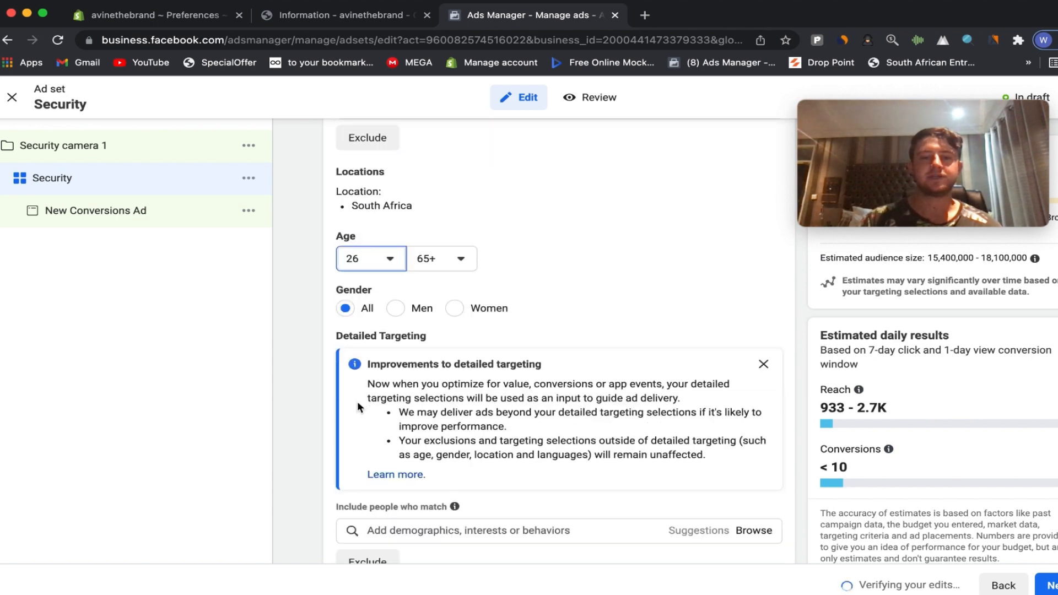
pyautogui.click(420, 392)
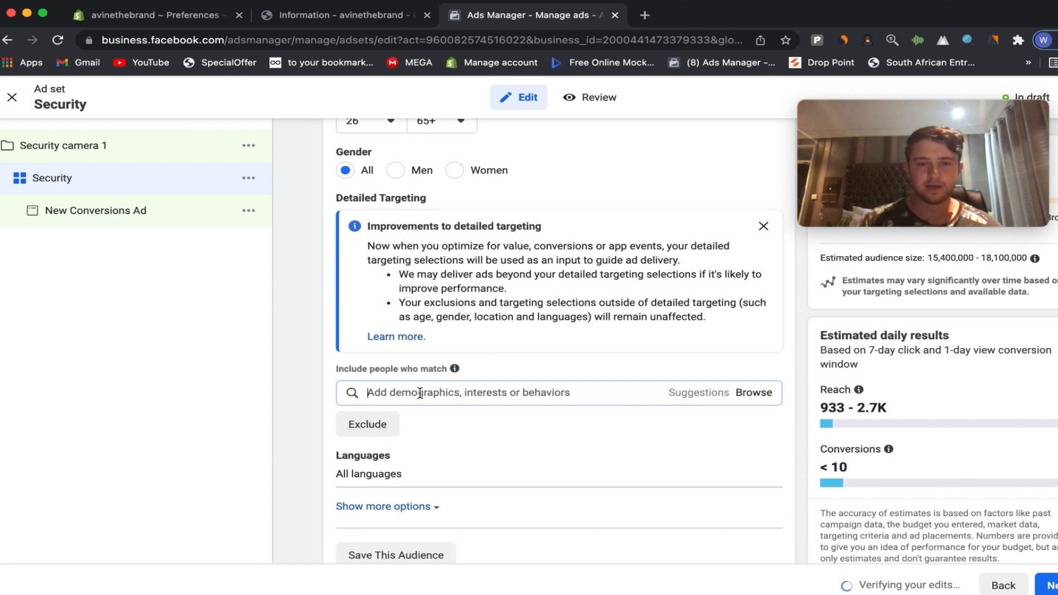
pyautogui.write('se')
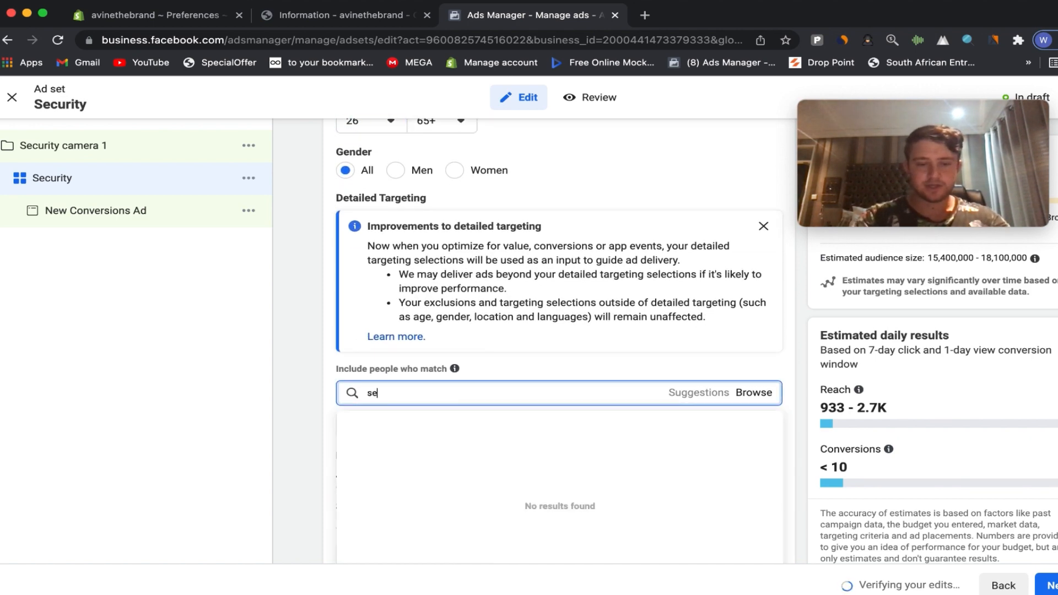
pyautogui.write('curity')
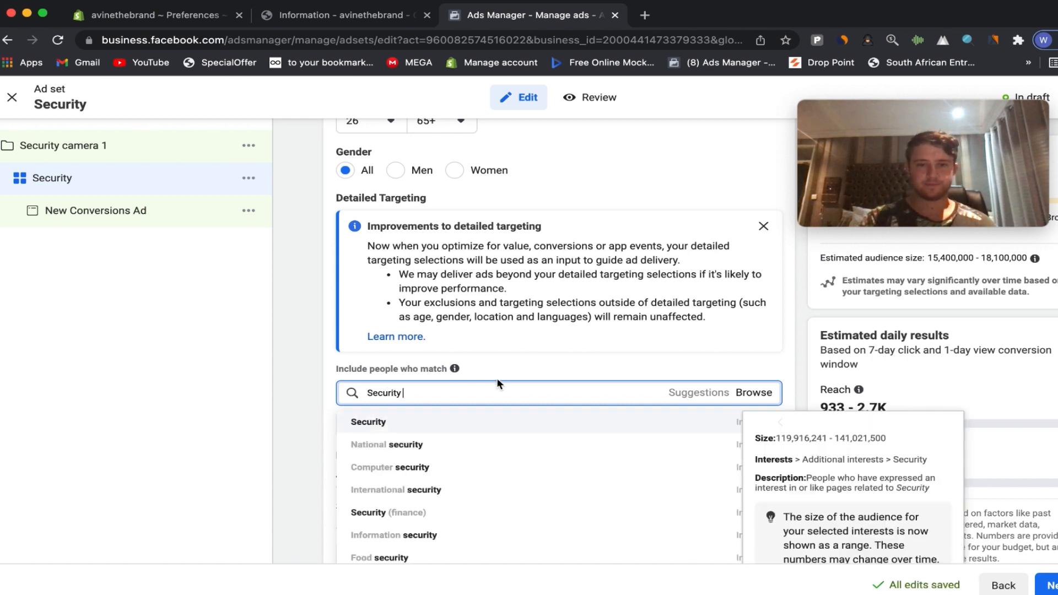
pyautogui.click(467, 422)
pyautogui.click(329, 419)
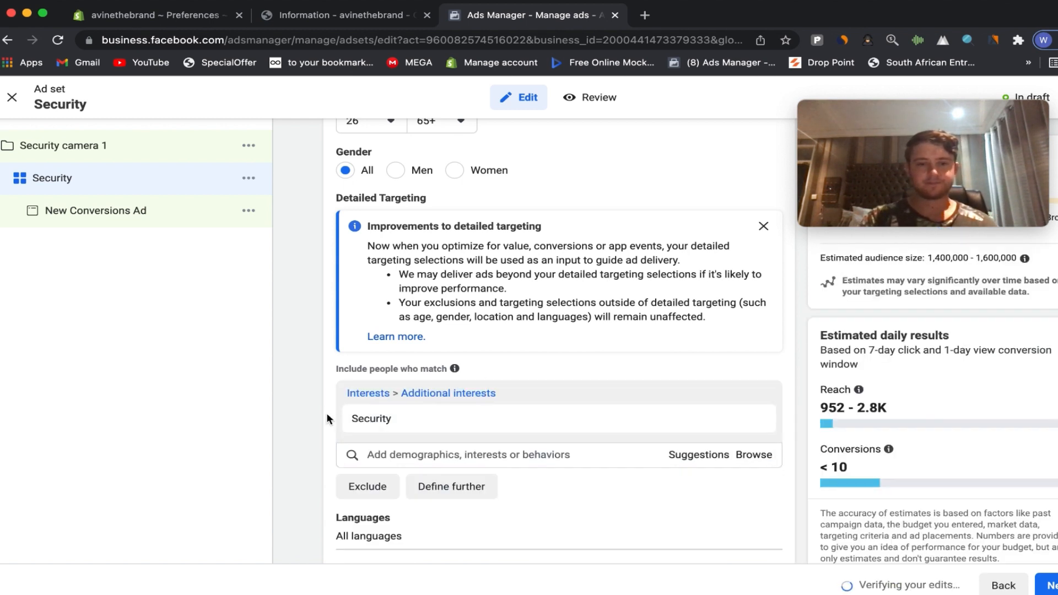
# Examine the suggested interests related to Security and the audience details of the added interest
pyautogui.moveTo(392, 426)
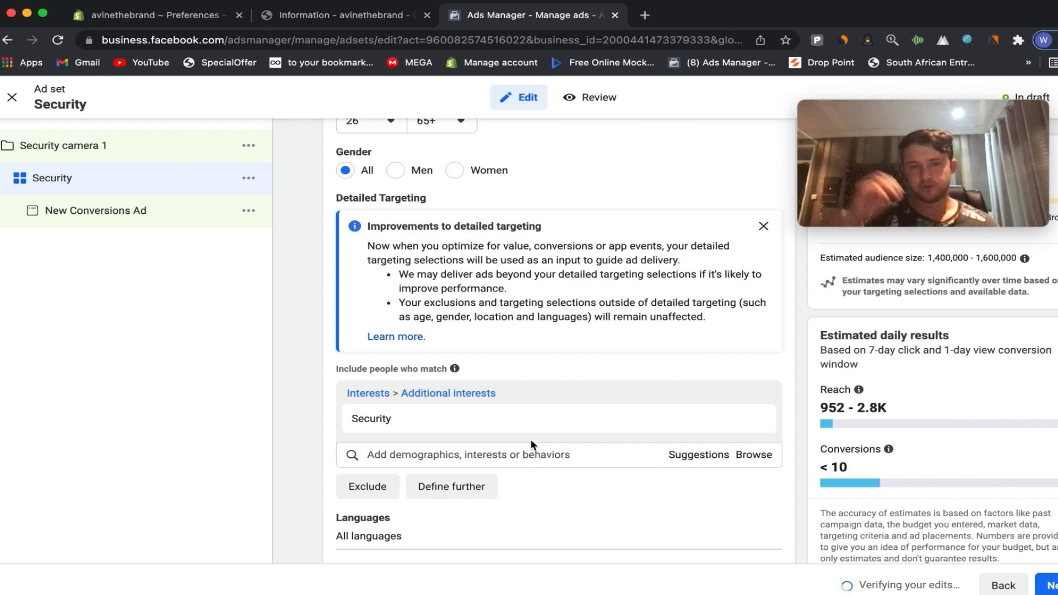
pyautogui.scroll(-1, 531, 438)
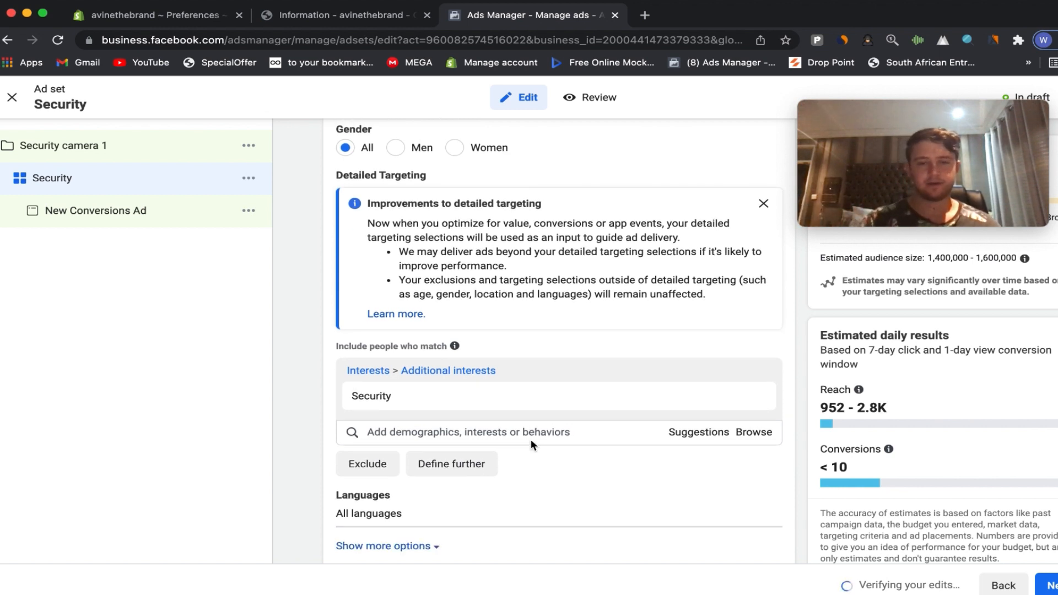
pyautogui.moveTo(402, 399)
pyautogui.click(681, 436)
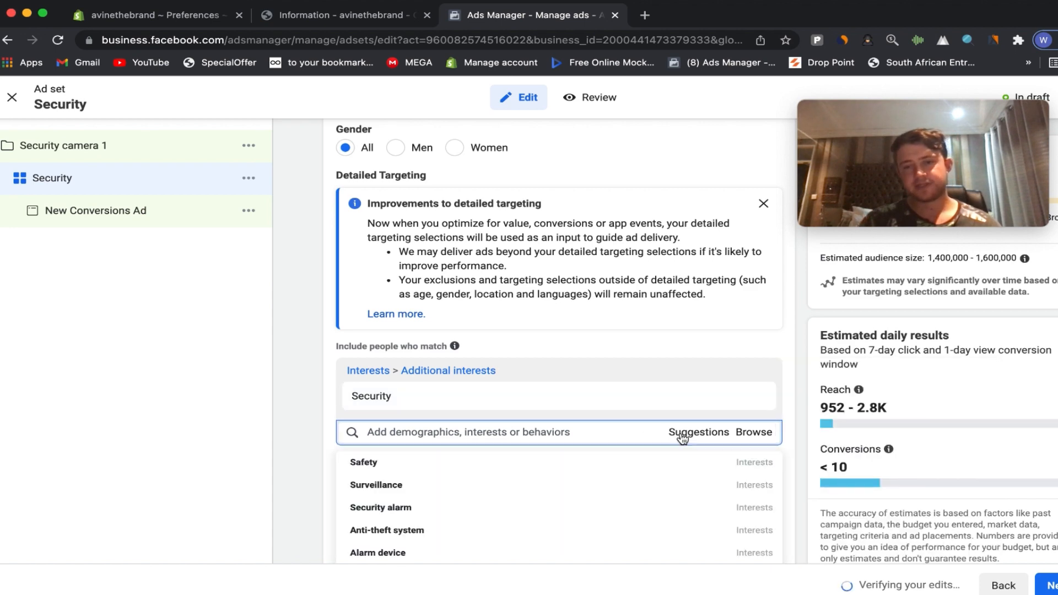
pyautogui.scroll(-2, 496, 477)
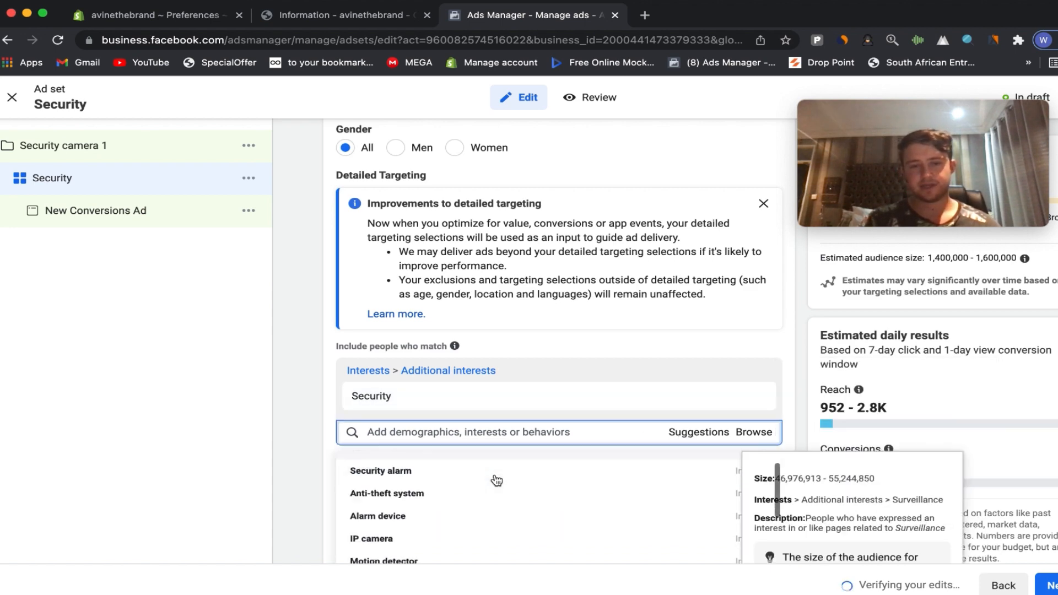
pyautogui.scroll(-2, 503, 529)
pyautogui.scroll(-2, 502, 529)
pyautogui.click(319, 366)
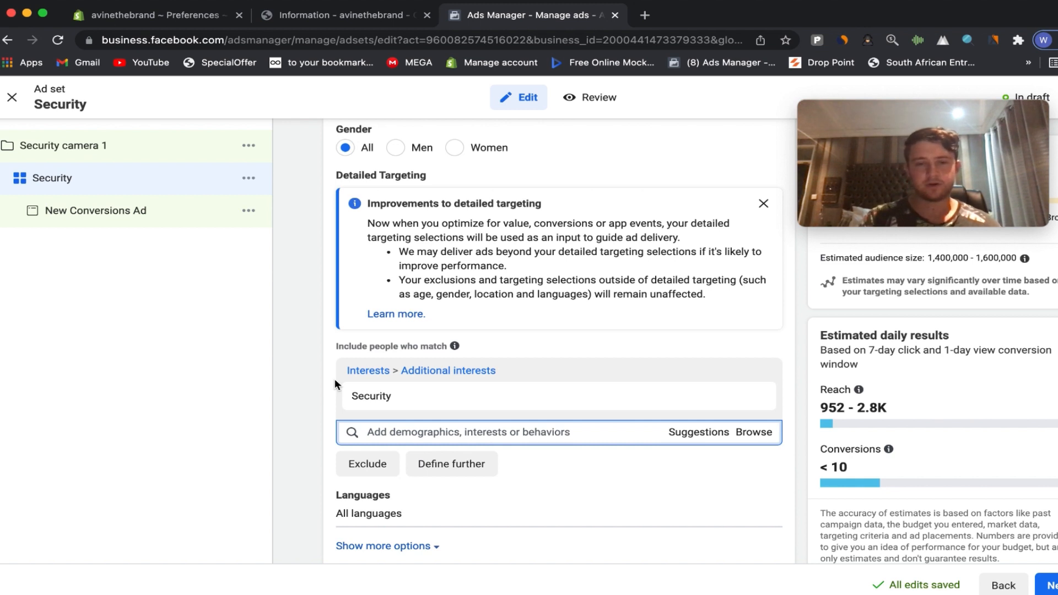
pyautogui.moveTo(375, 401)
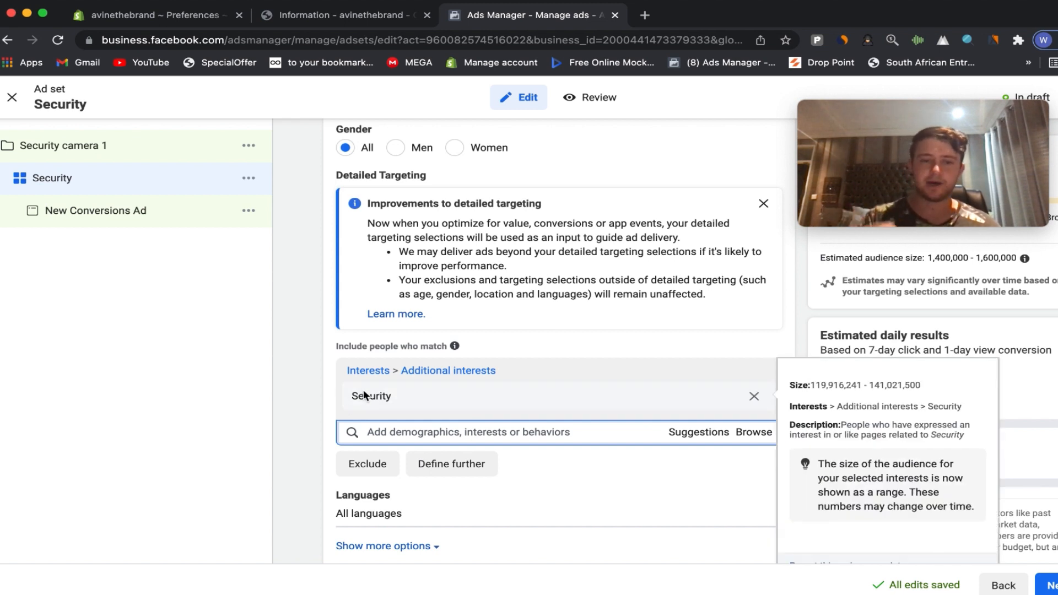
# Leave the ad set's placements and delivery optimization at their defaults and continue to the ad
pyautogui.scroll(-5, 363, 389)
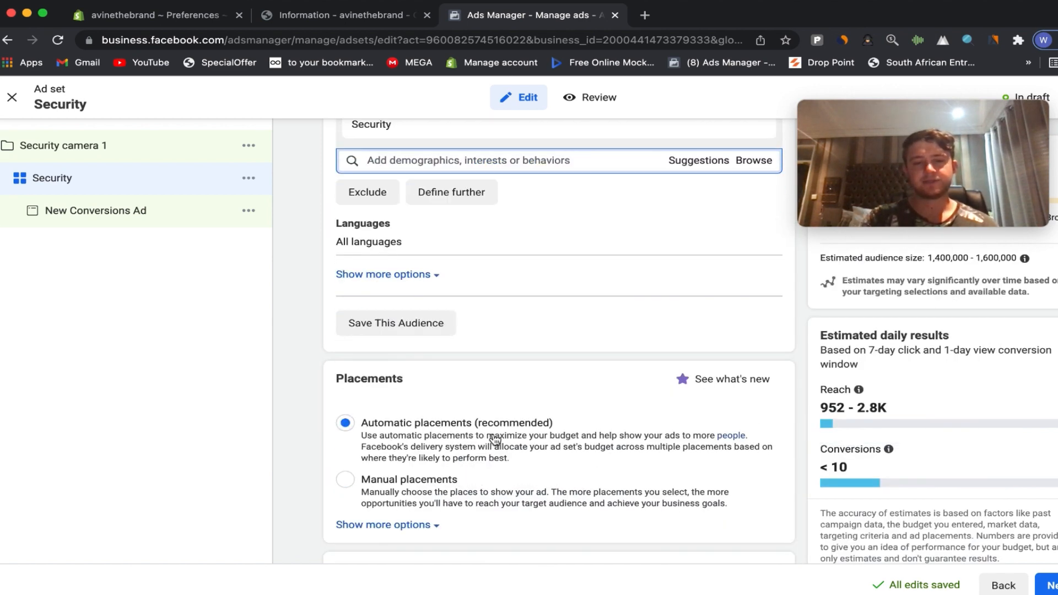
pyautogui.scroll(-1, 495, 439)
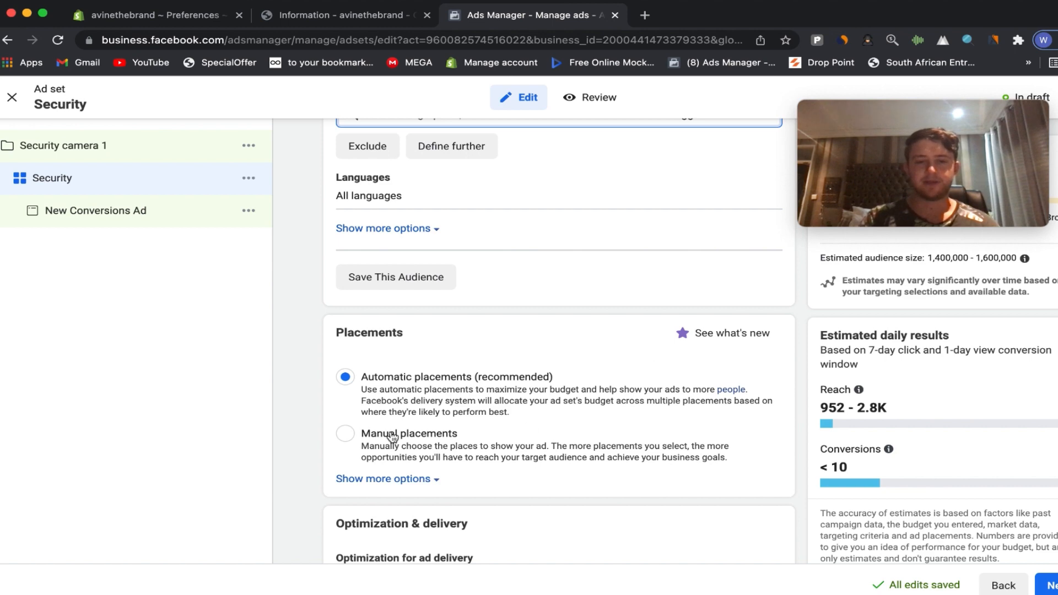
pyautogui.scroll(-4, 393, 435)
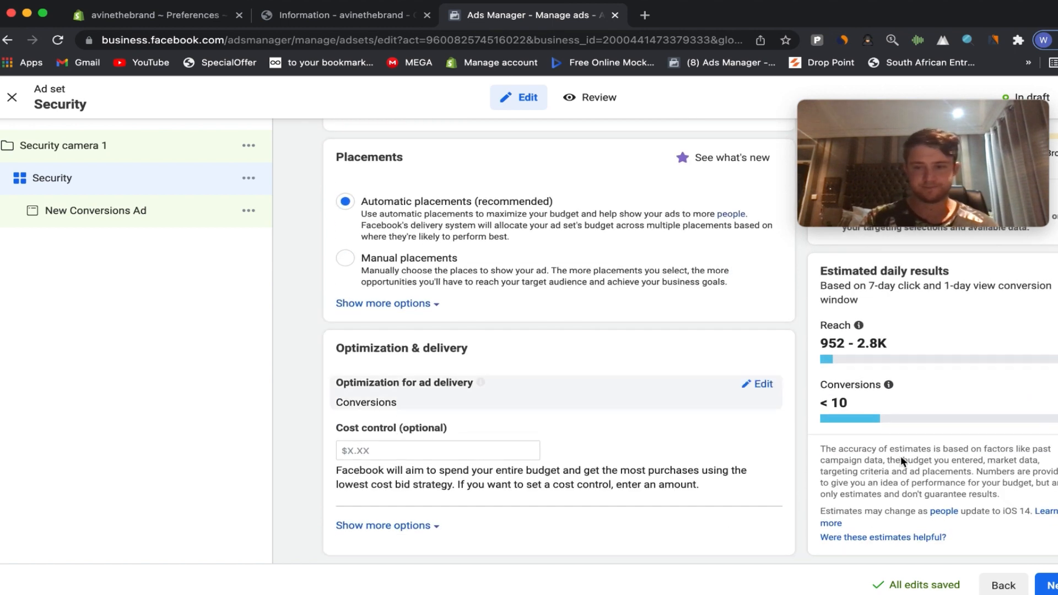
pyautogui.click(1048, 585)
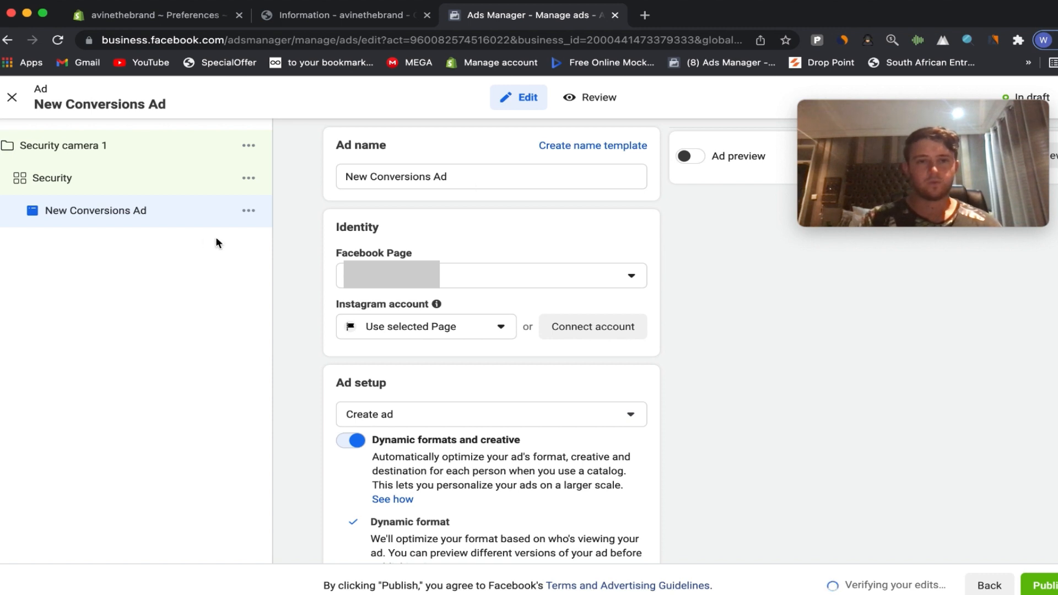
# Rename the ad as Security camera 1
pyautogui.moveTo(462, 174); pyautogui.dragTo(305, 175)
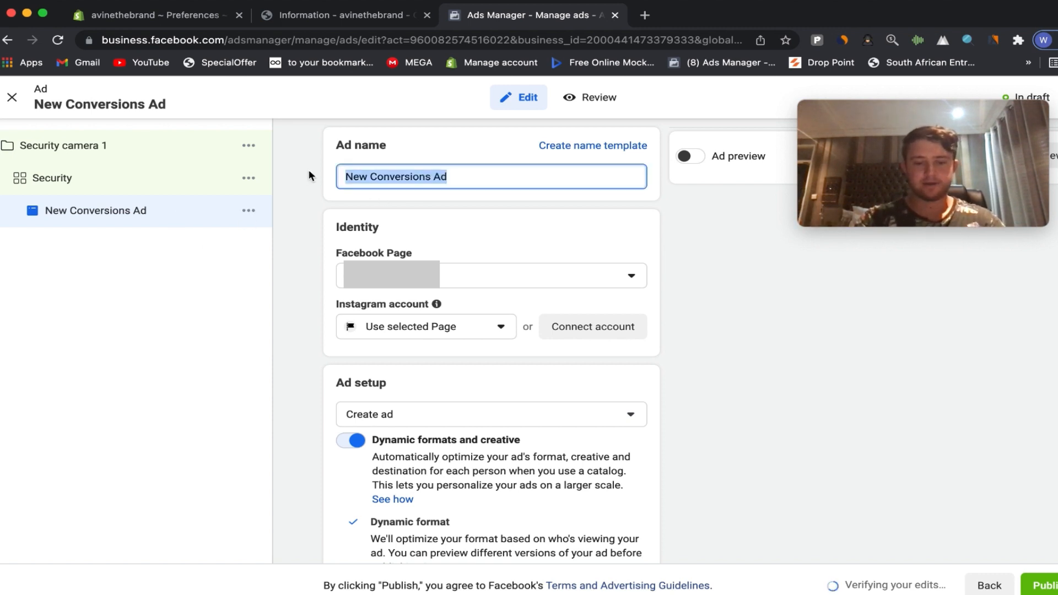
pyautogui.write('sec')
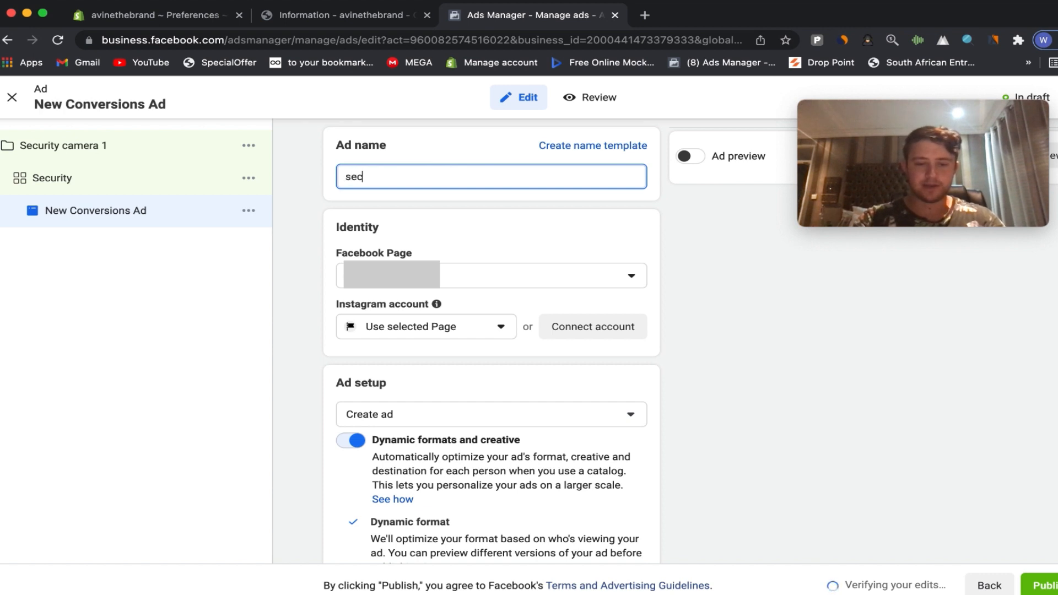
pyautogui.write('urity c')
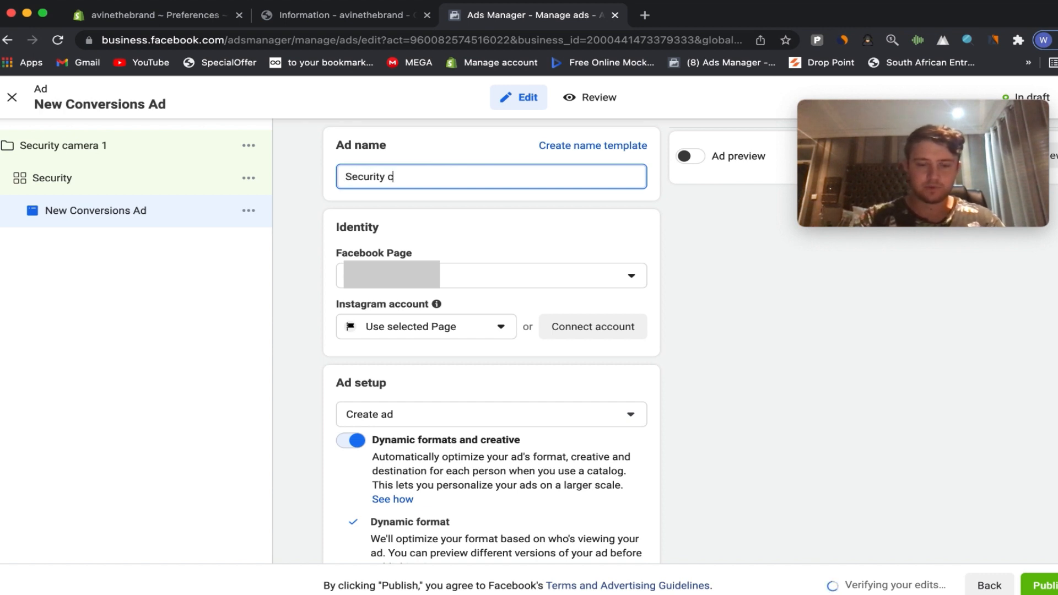
pyautogui.write('amera 1')
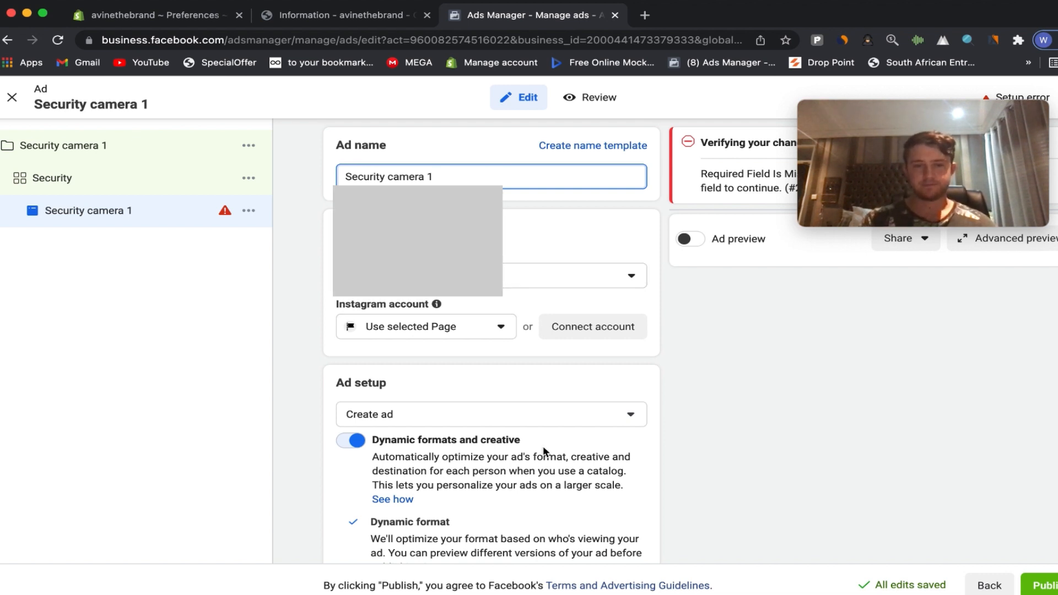
# Check the ad setup choices, including using an existing post, and leave the ad on Create ad
pyautogui.scroll(-1, 532, 411)
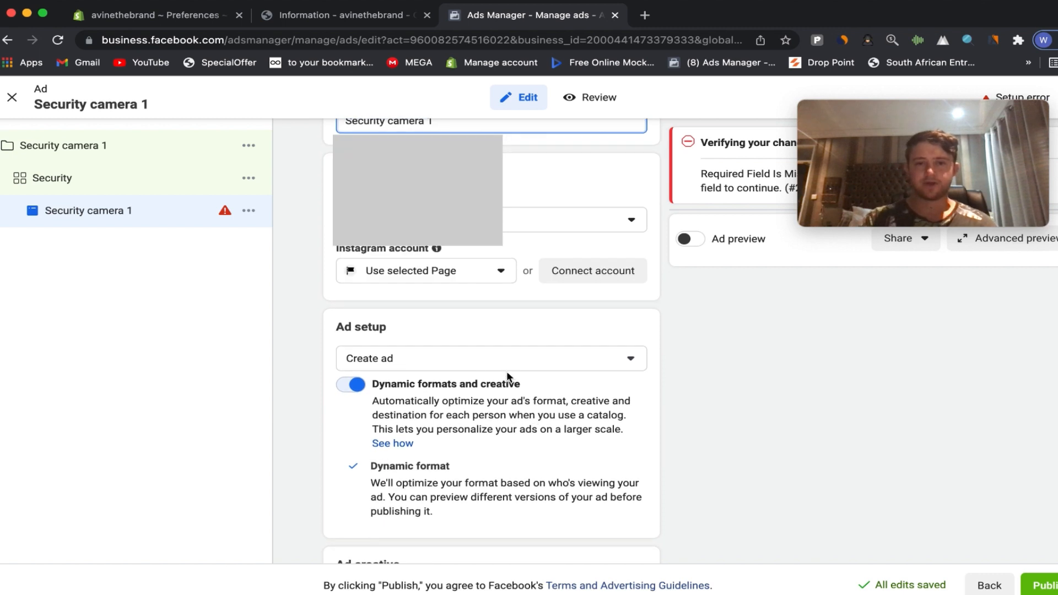
pyautogui.scroll(-1, 534, 365)
pyautogui.scroll(-1, 534, 372)
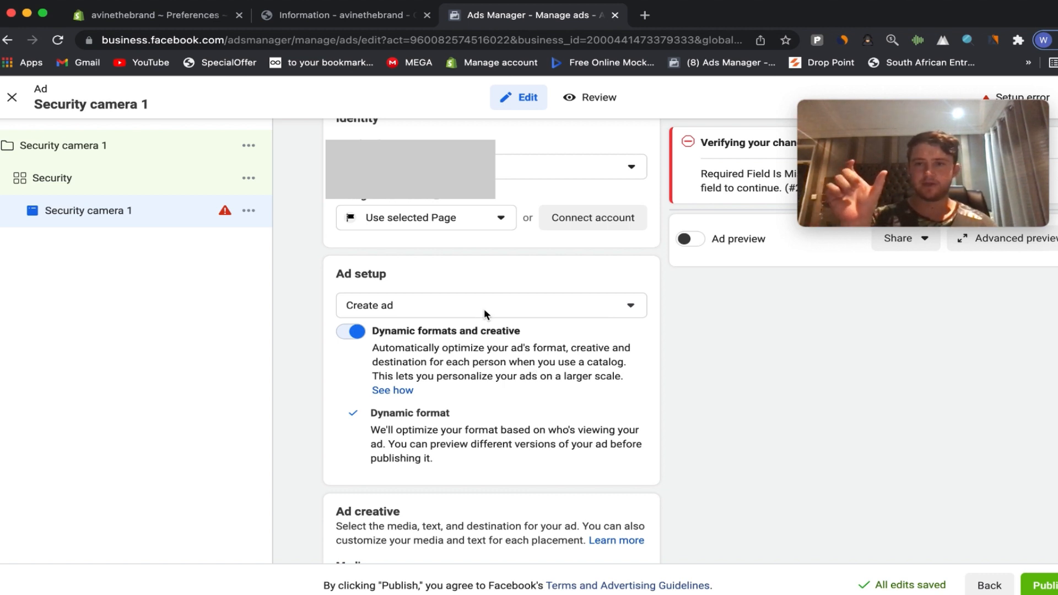
pyautogui.scroll(-2, 720, 215)
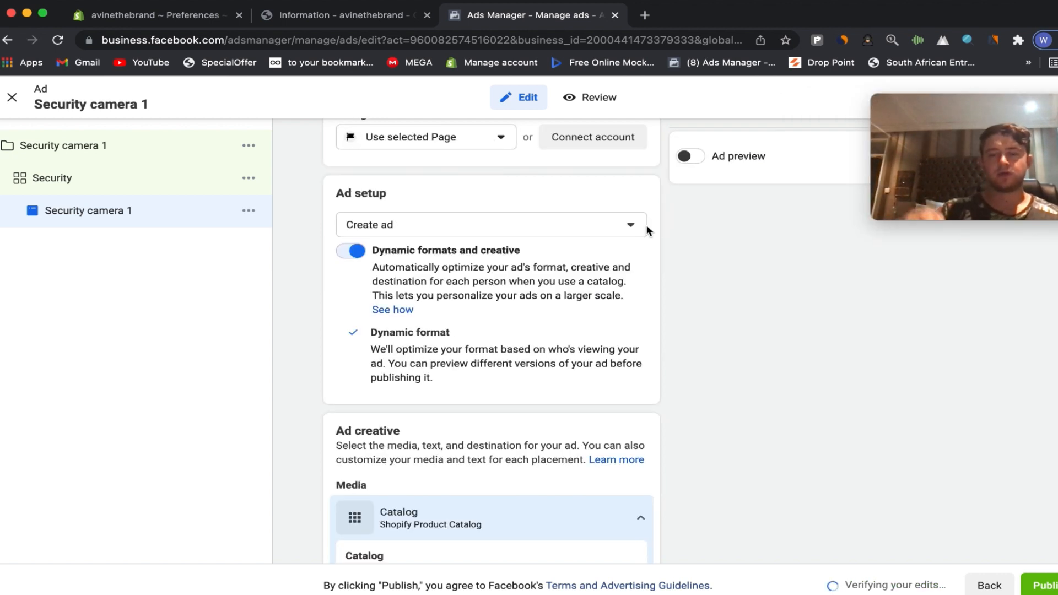
pyautogui.click(569, 221)
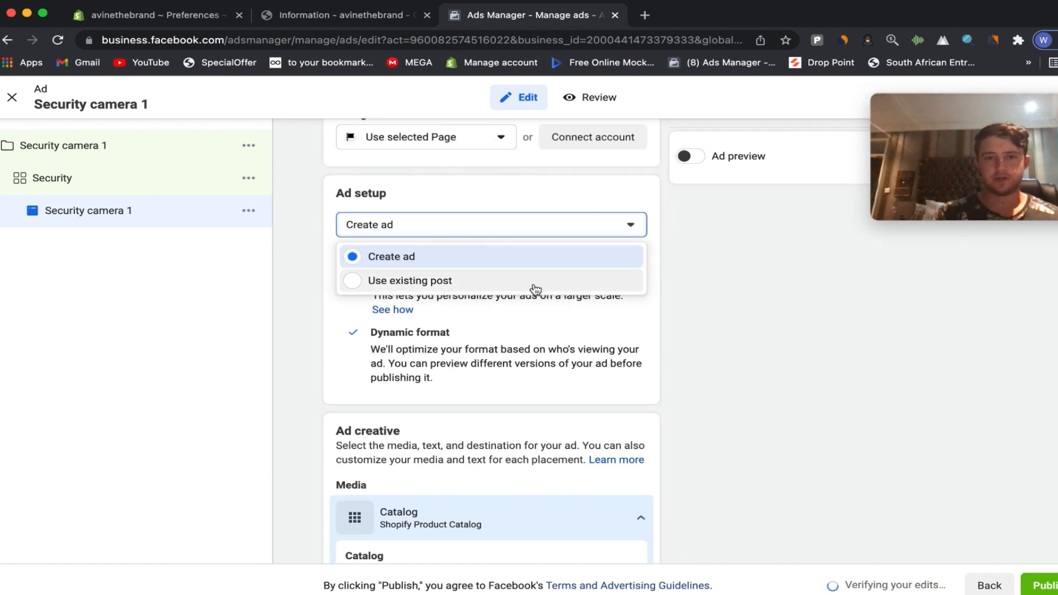
pyautogui.click(529, 309)
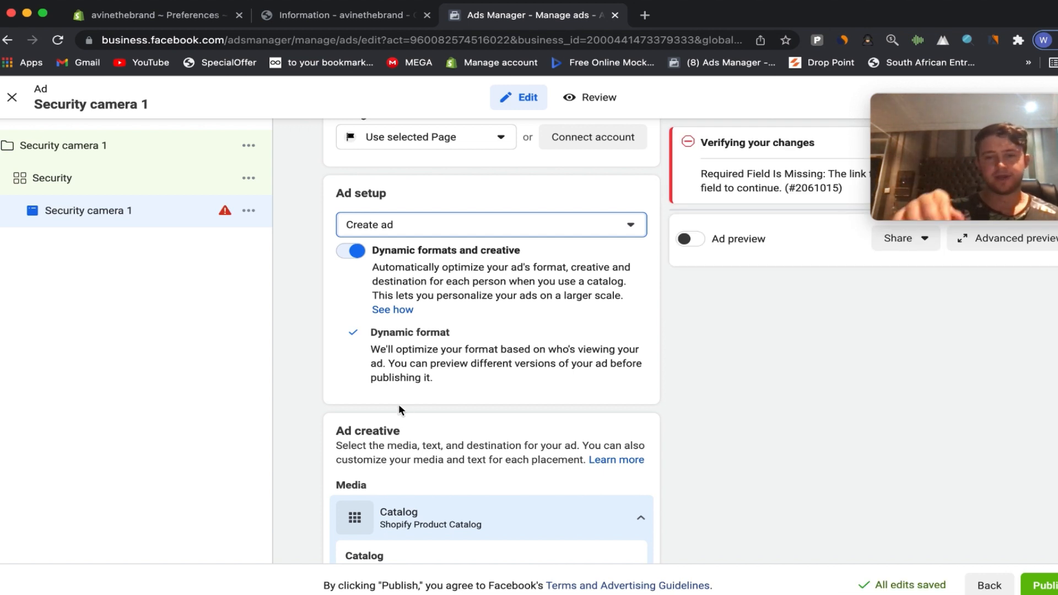
# Fill in the ad's primary text with the Avine Smart Camera sales copy starting "Almost 77% of ALL crimes are property crimes"
pyautogui.scroll(-3, 399, 406)
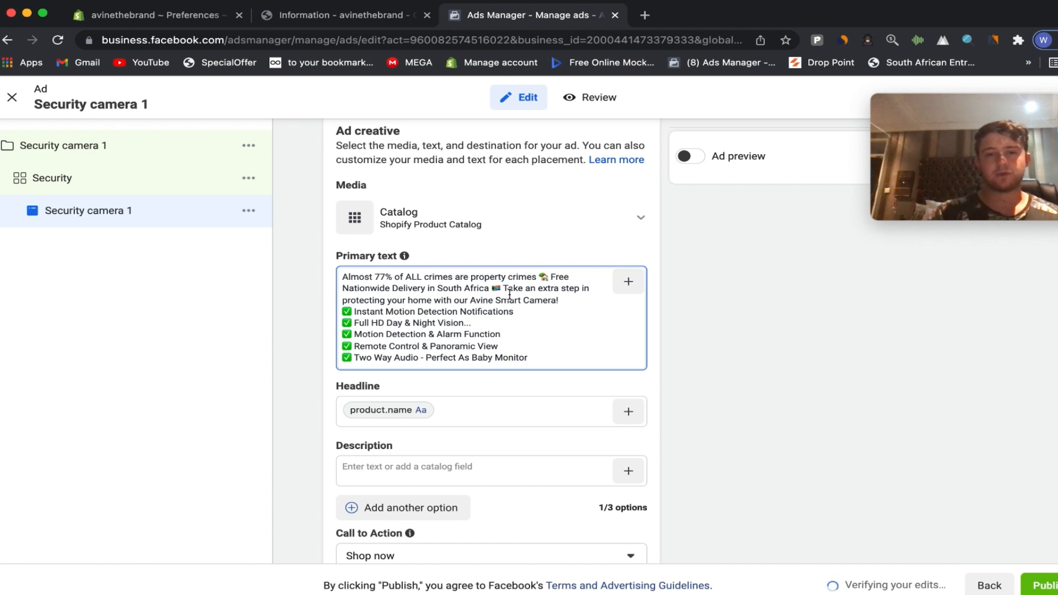
pyautogui.scroll(-1, 510, 295)
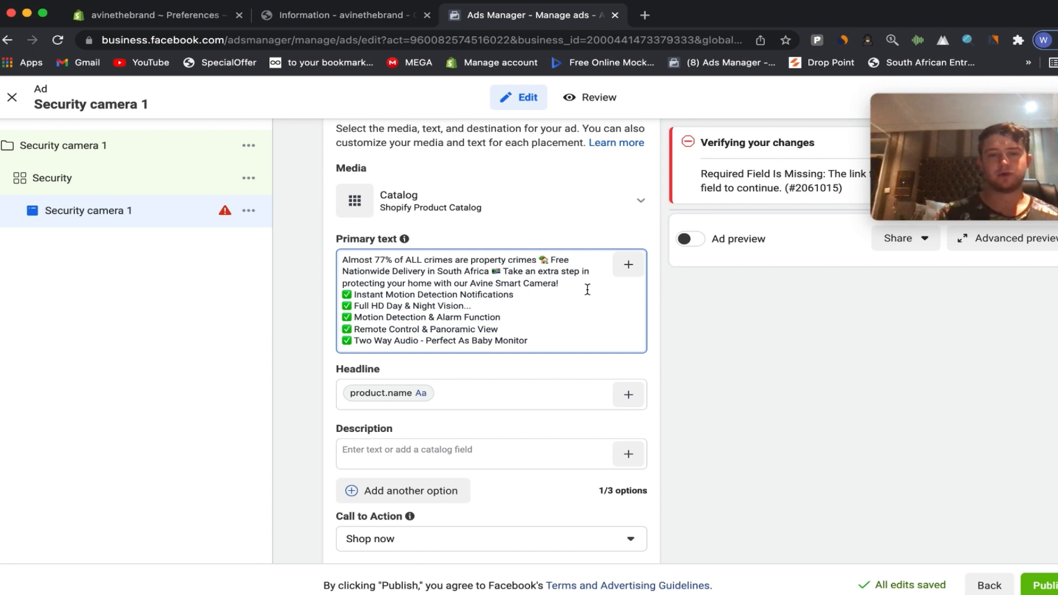
pyautogui.moveTo(588, 294); pyautogui.dragTo(507, 273)
pyautogui.click(507, 272)
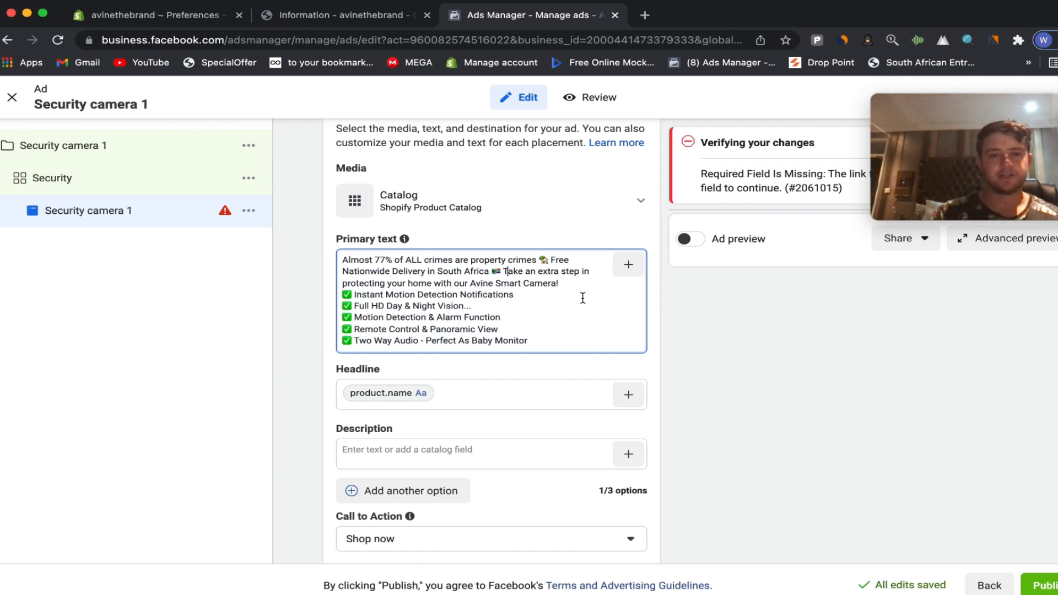
# Choose Shop now as the ad's call to action
pyautogui.scroll(-1, 582, 298)
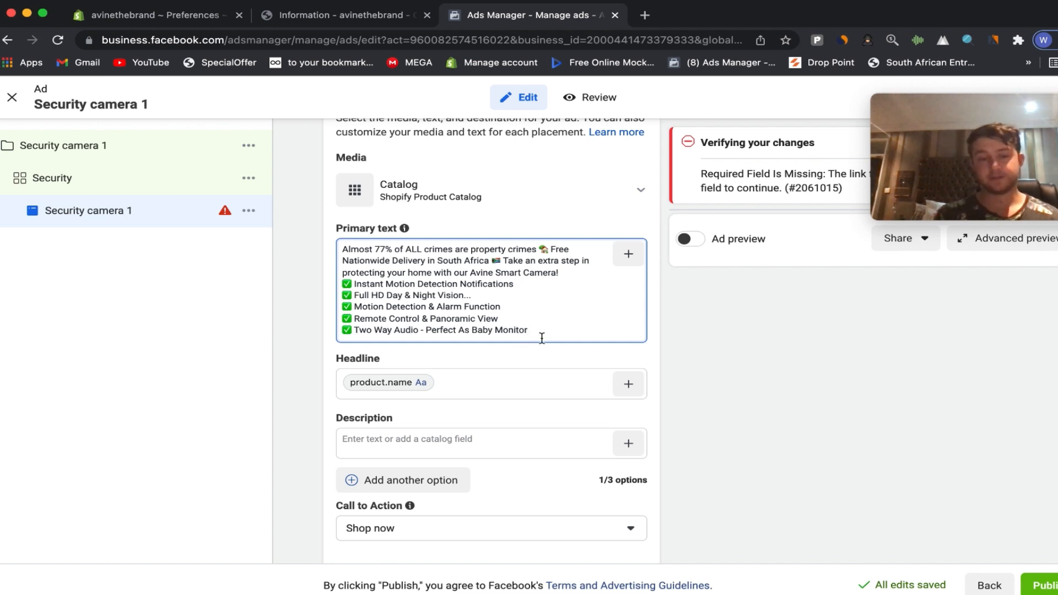
pyautogui.scroll(-2, 560, 376)
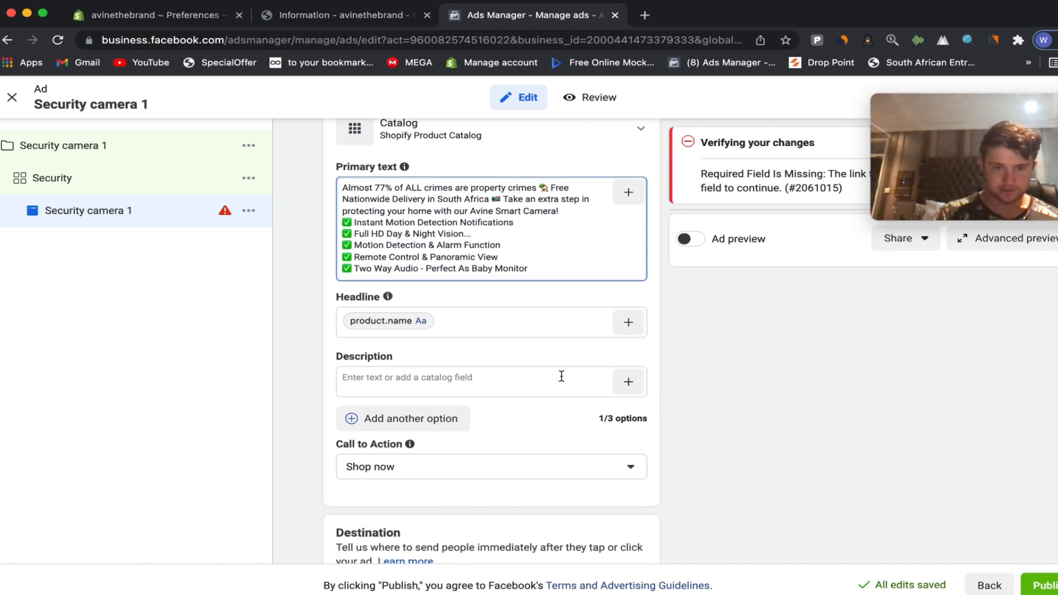
pyautogui.click(495, 457)
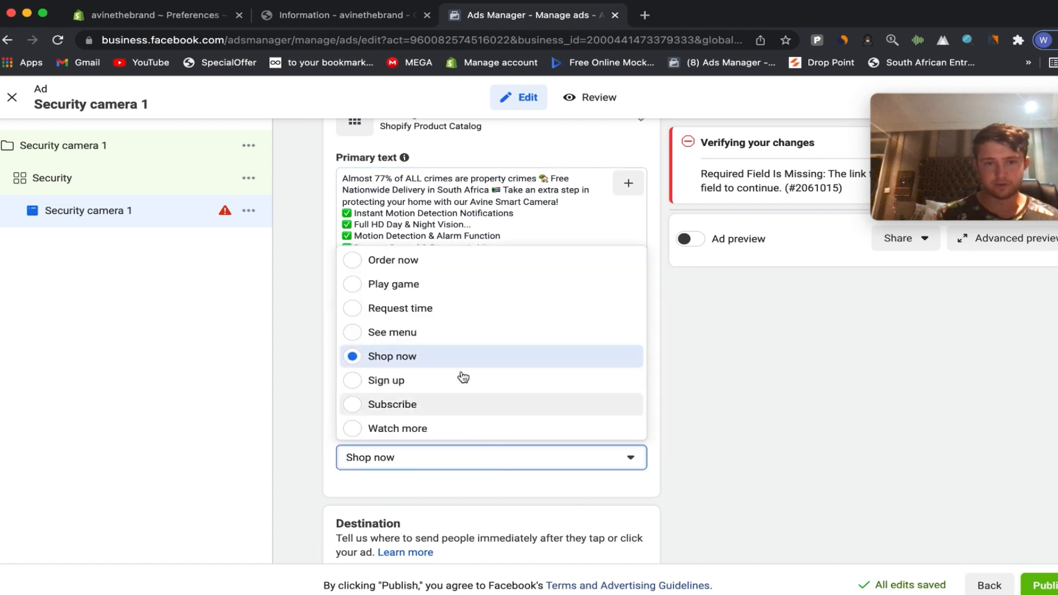
pyautogui.click(445, 364)
# Copy the Auto Track Wireless WiFi IP Camera product page's address from avinestore.com into the ad's Website URL in Ads Manager
pyautogui.scroll(-2, 468, 434)
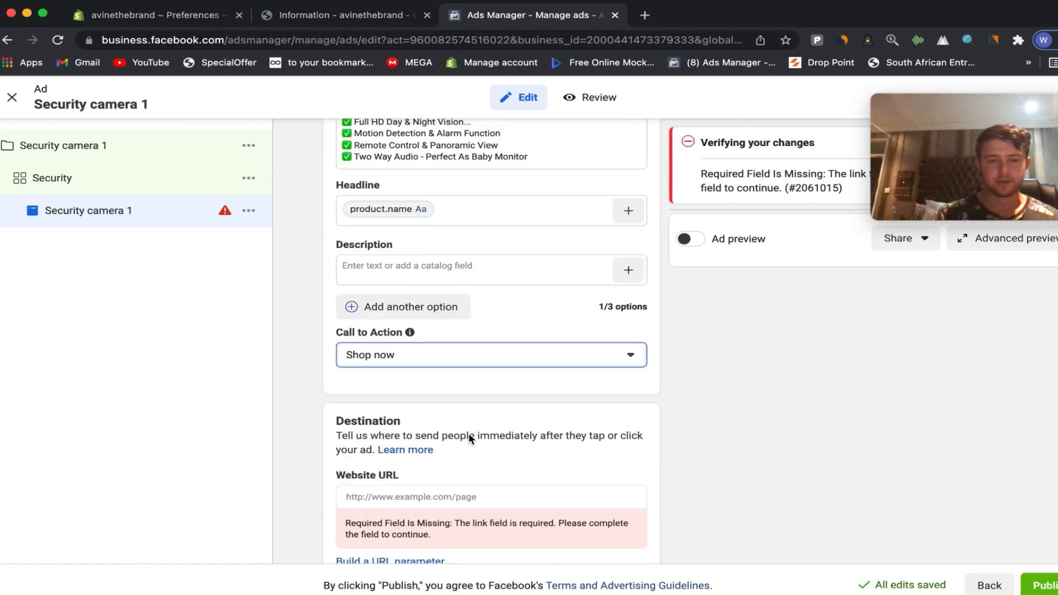
pyautogui.scroll(-1, 469, 439)
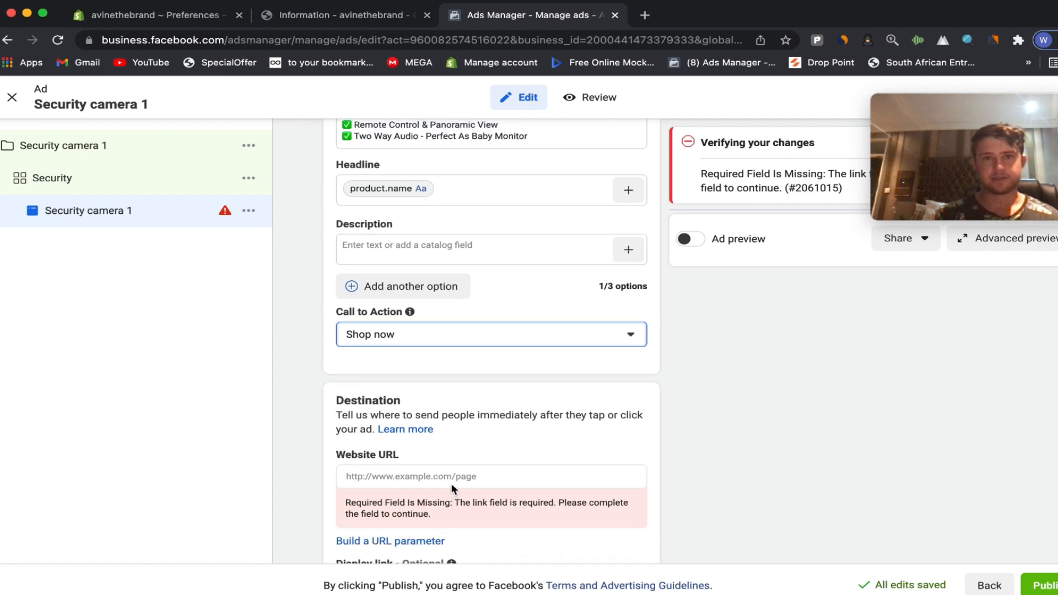
pyautogui.click(378, 19)
pyautogui.click(8, 40)
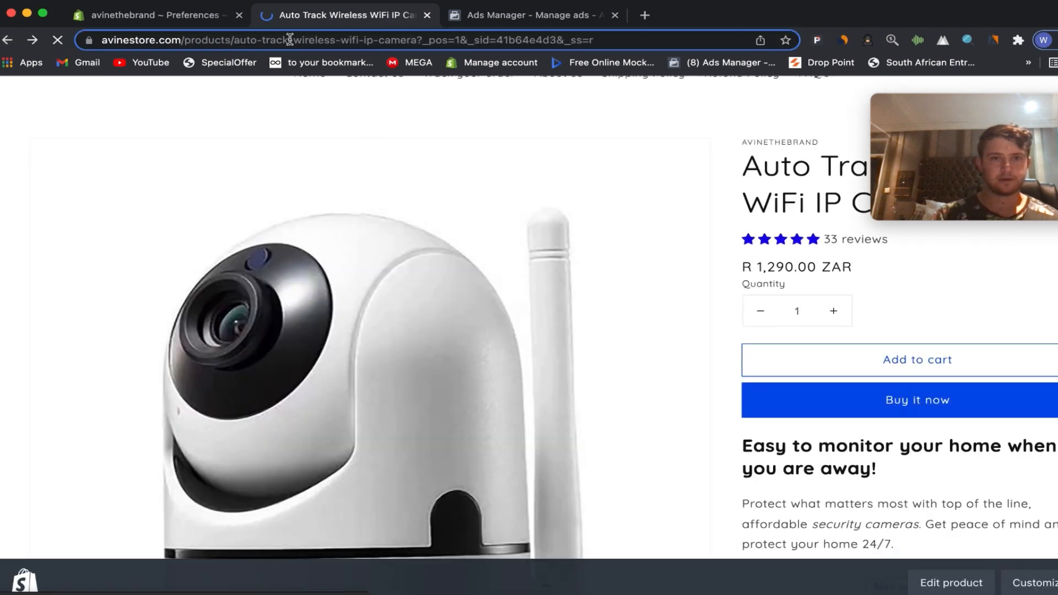
pyautogui.click(289, 39)
pyautogui.press('super+c')
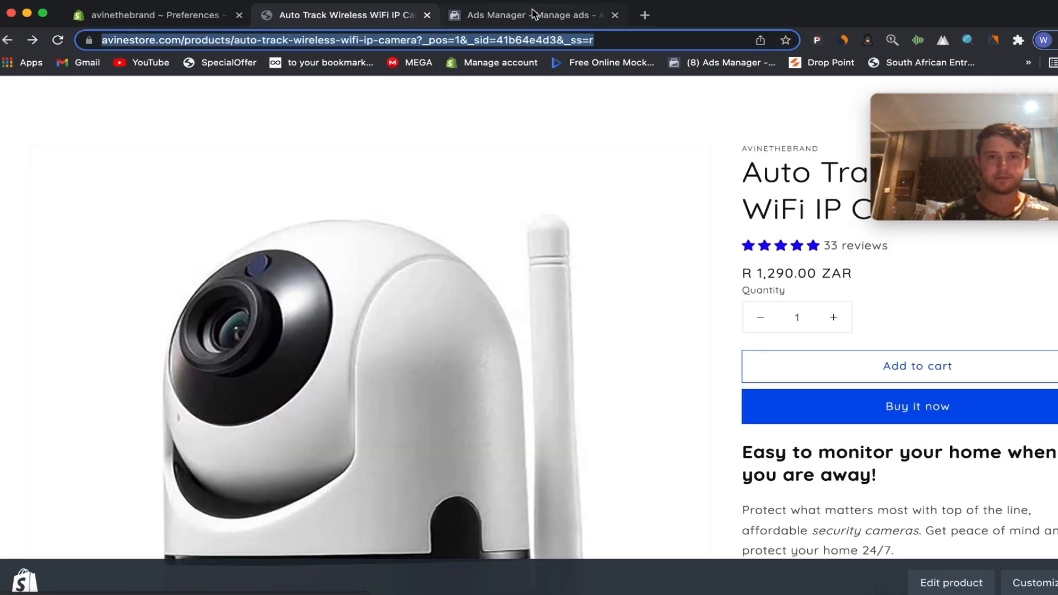
pyautogui.click(534, 15)
pyautogui.click(428, 476)
pyautogui.press('super+v')
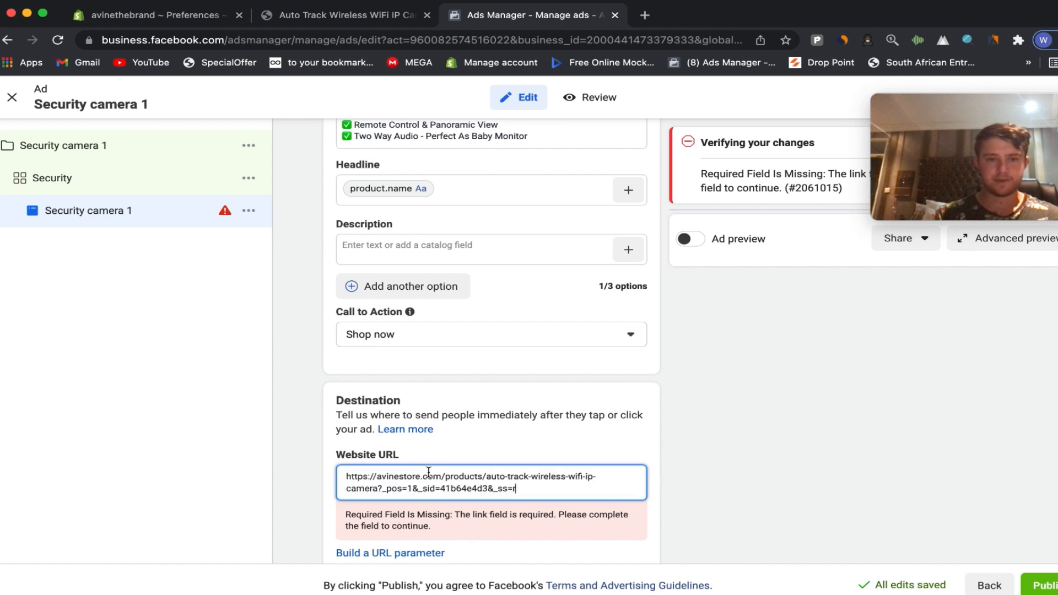
pyautogui.scroll(-5, 649, 524)
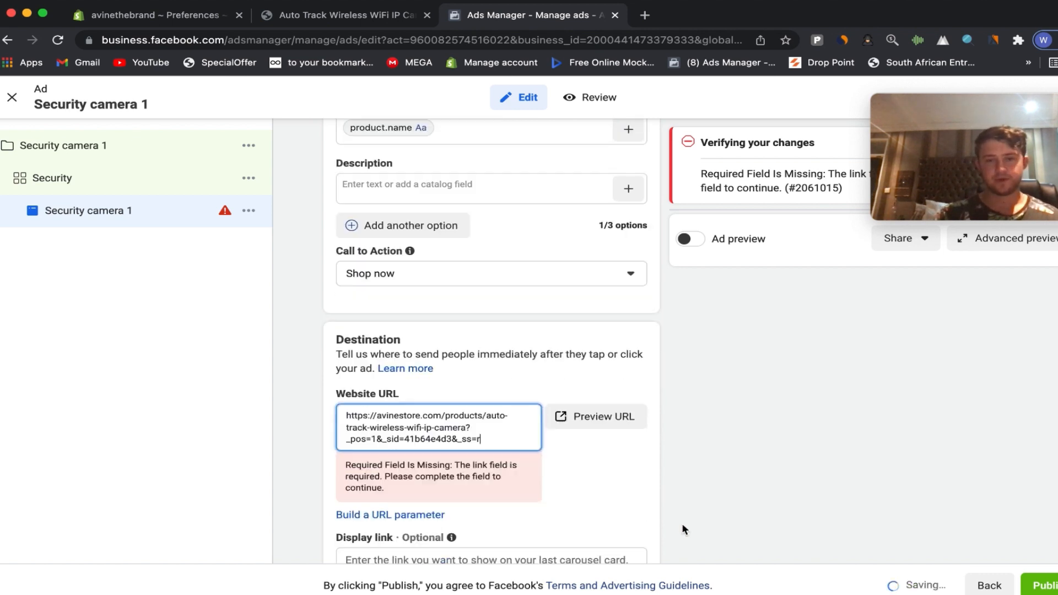
pyautogui.scroll(-3, 567, 450)
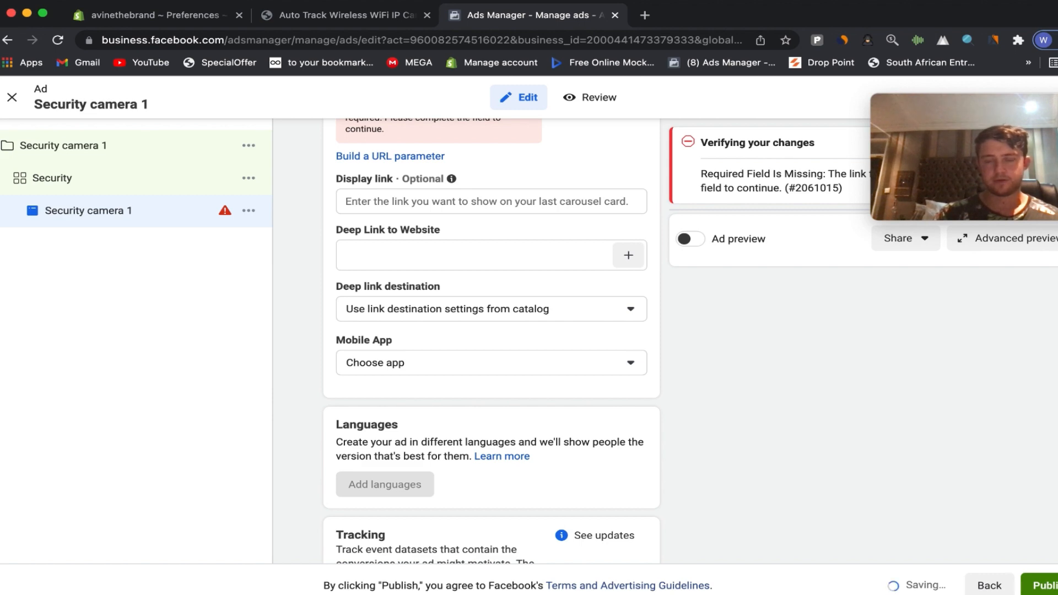
pyautogui.scroll(14, 714, 318)
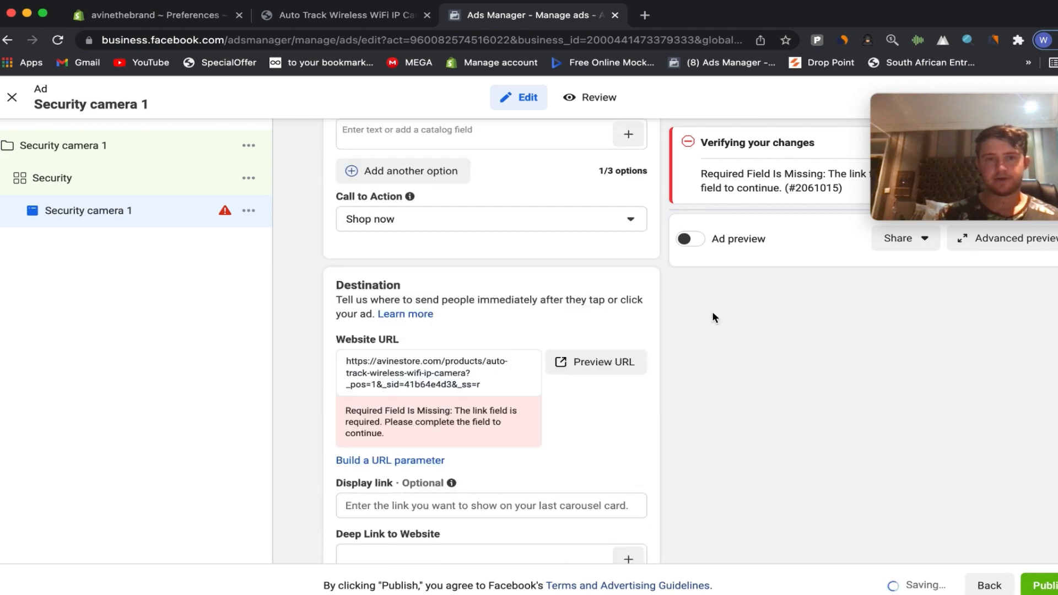
pyautogui.scroll(1, 547, 292)
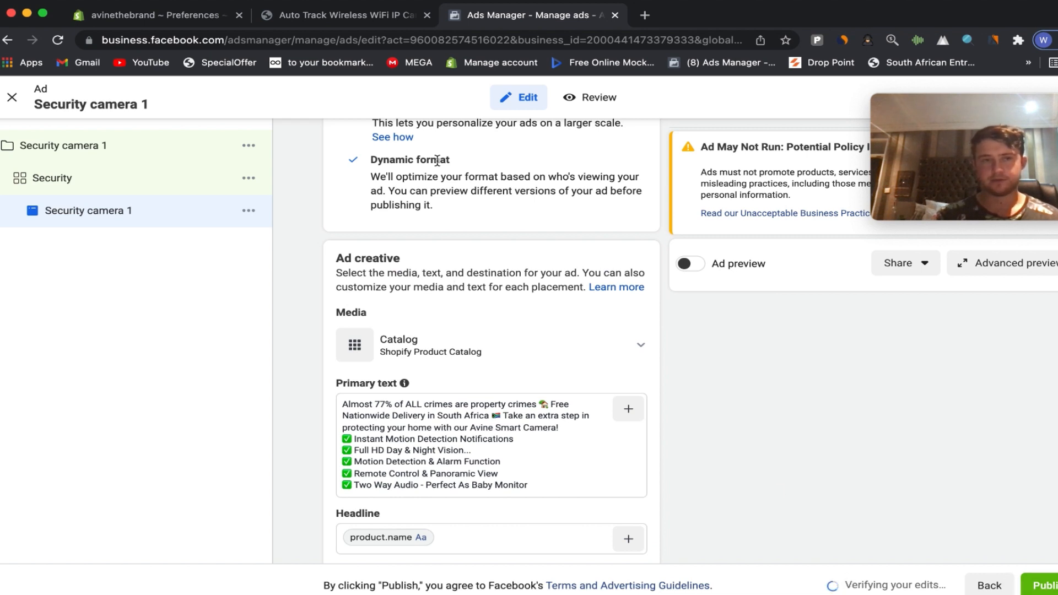
pyautogui.moveTo(971, 155); pyautogui.dragTo(935, 248)
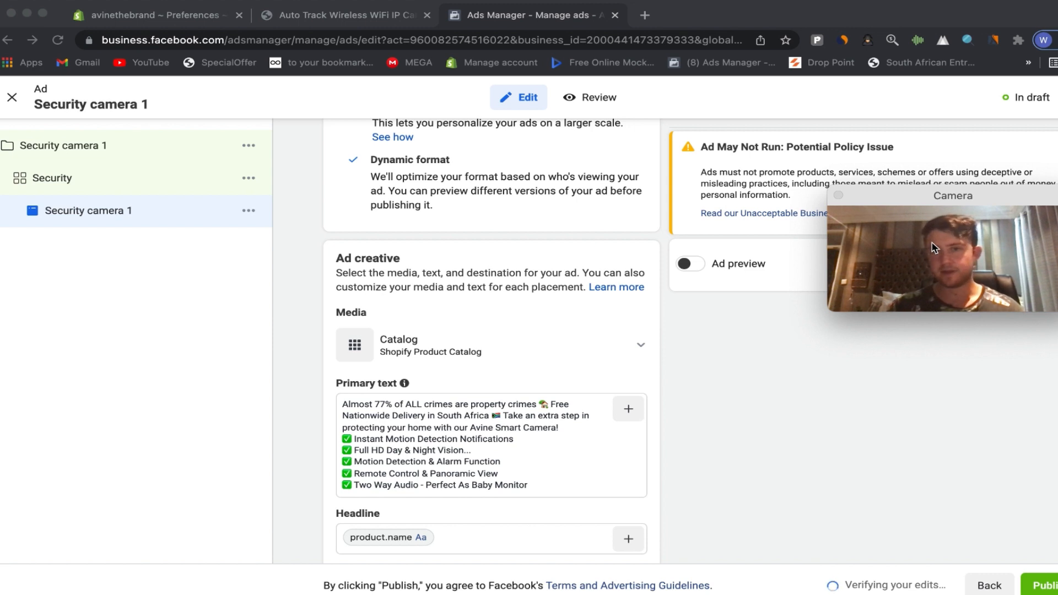
pyautogui.moveTo(929, 266); pyautogui.dragTo(922, 228)
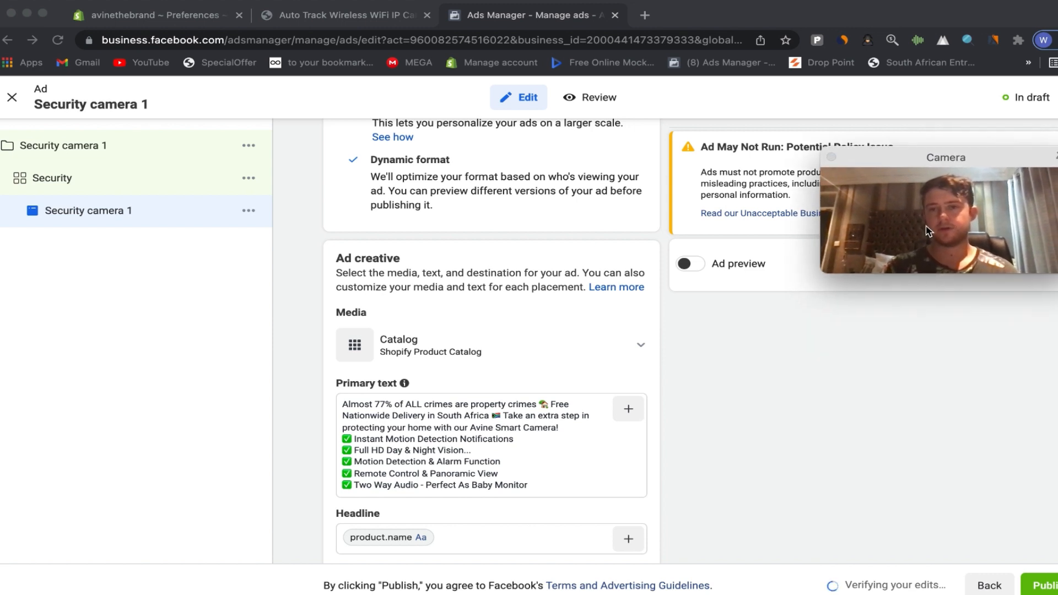
# Close the ad editor and try to publish the draft items for Security camera 1
pyautogui.click(12, 97)
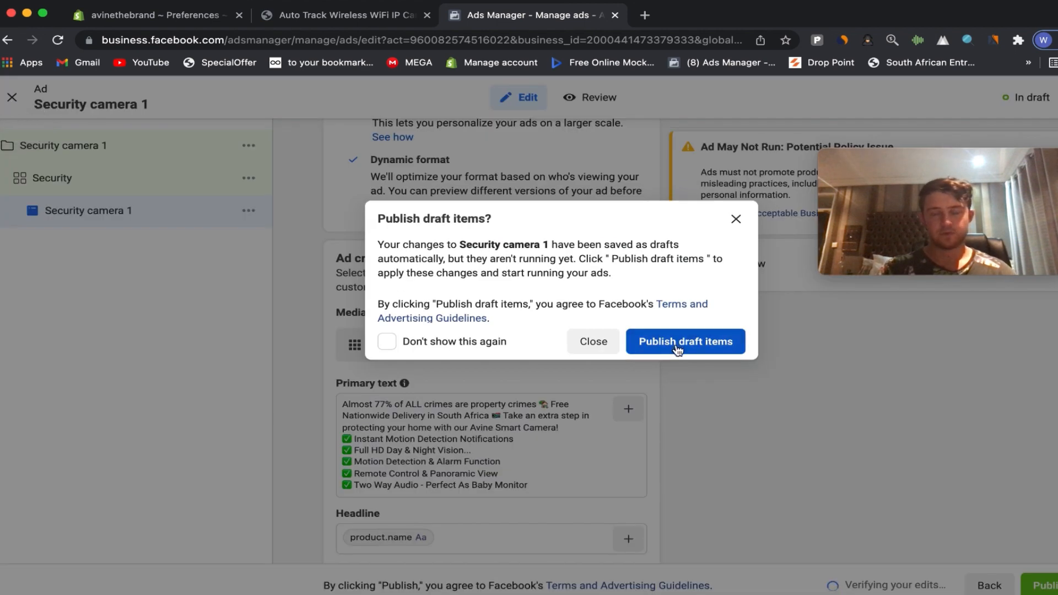
pyautogui.click(694, 342)
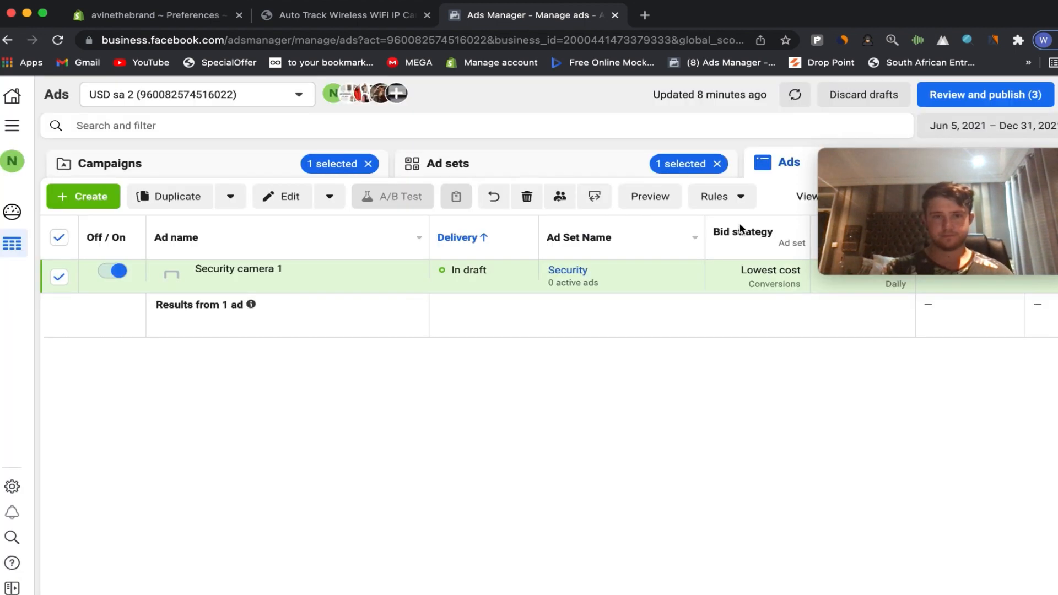
# Duplicate the Security ad set once within its original campaign, keeping existing reactions, comments and shares on the new ad
pyautogui.click(478, 165)
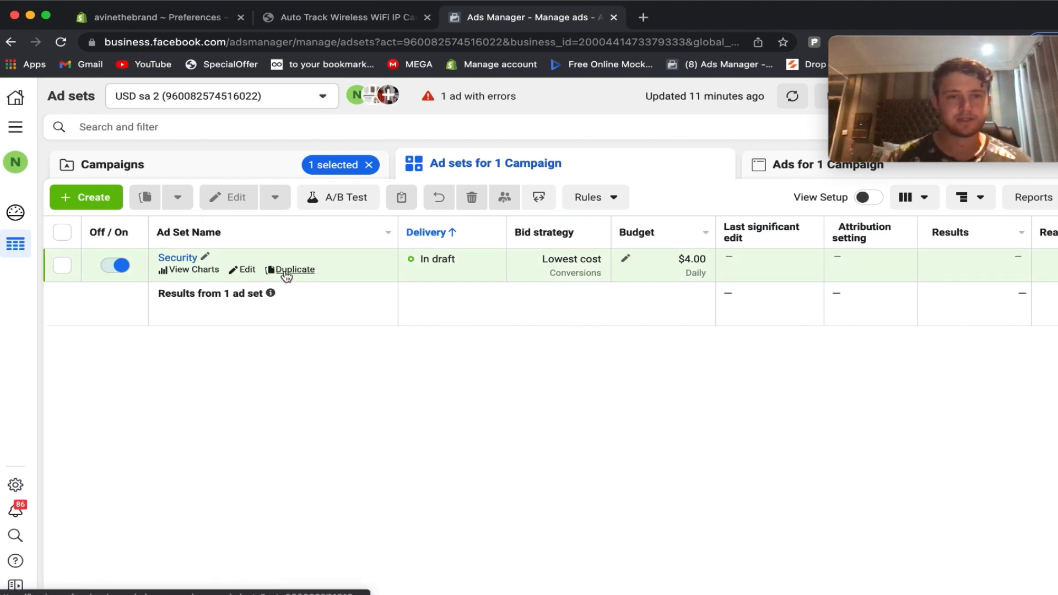
pyautogui.click(286, 270)
pyautogui.moveTo(659, 429)
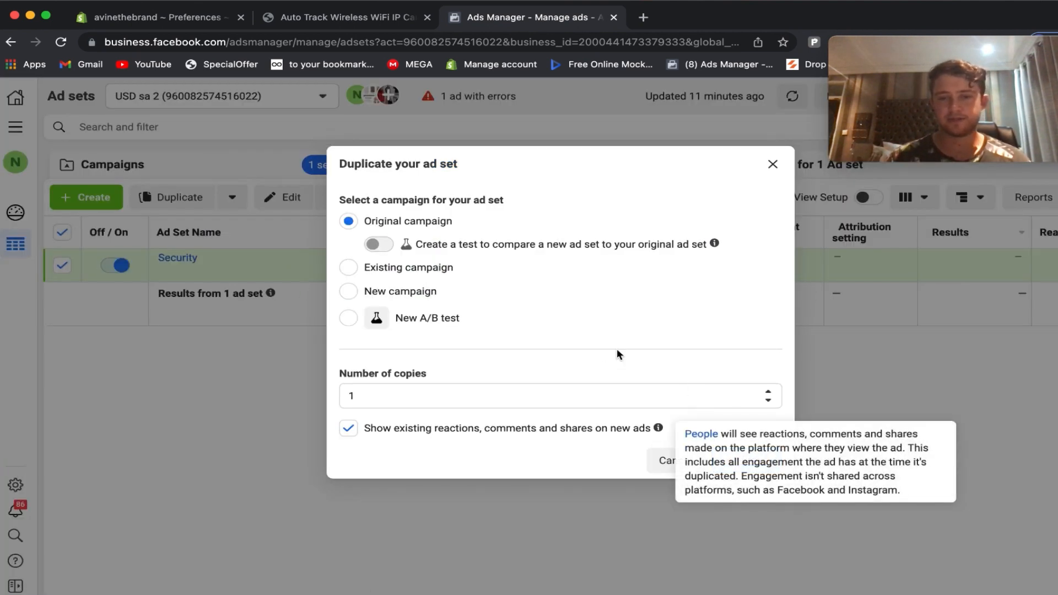
pyautogui.click(769, 466)
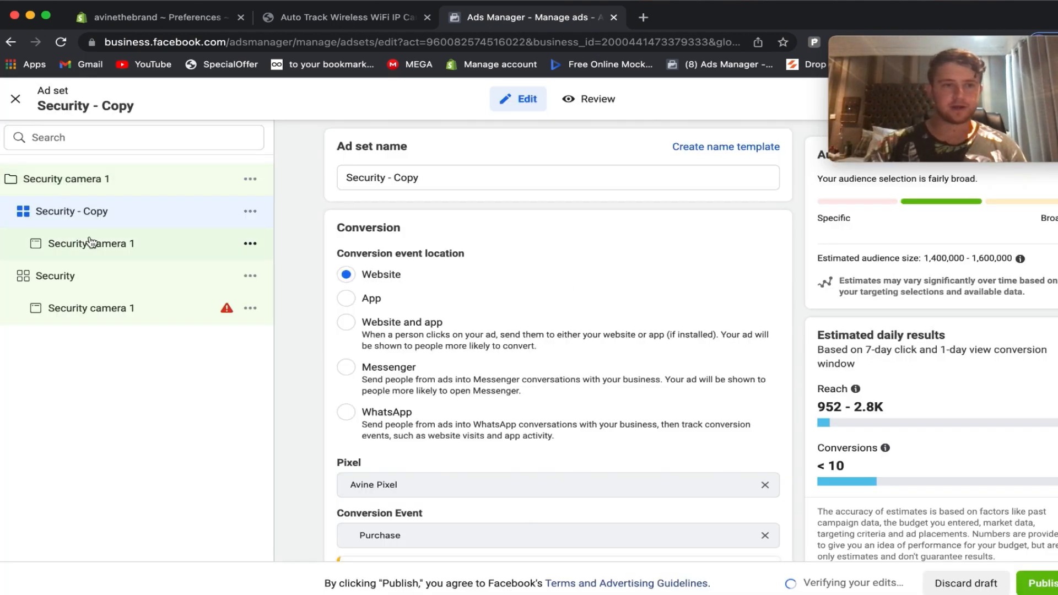
# Replace the Security interest with the suggested Home improvement interest in the Security - Copy ad set's detailed targeting and check the estimated audience size
pyautogui.moveTo(419, 178); pyautogui.dragTo(345, 178)
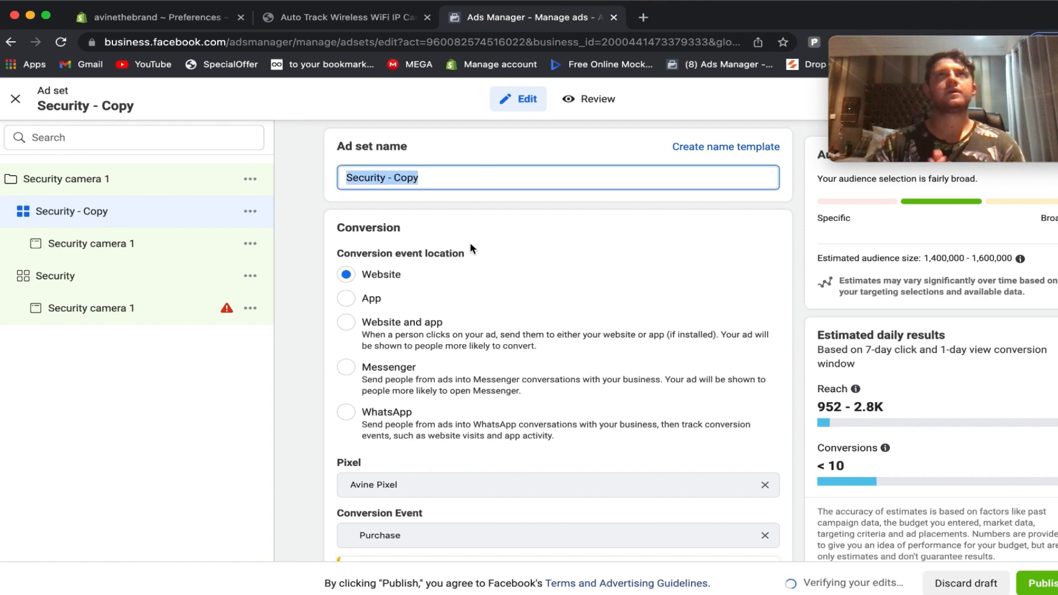
pyautogui.scroll(-10, 610, 385)
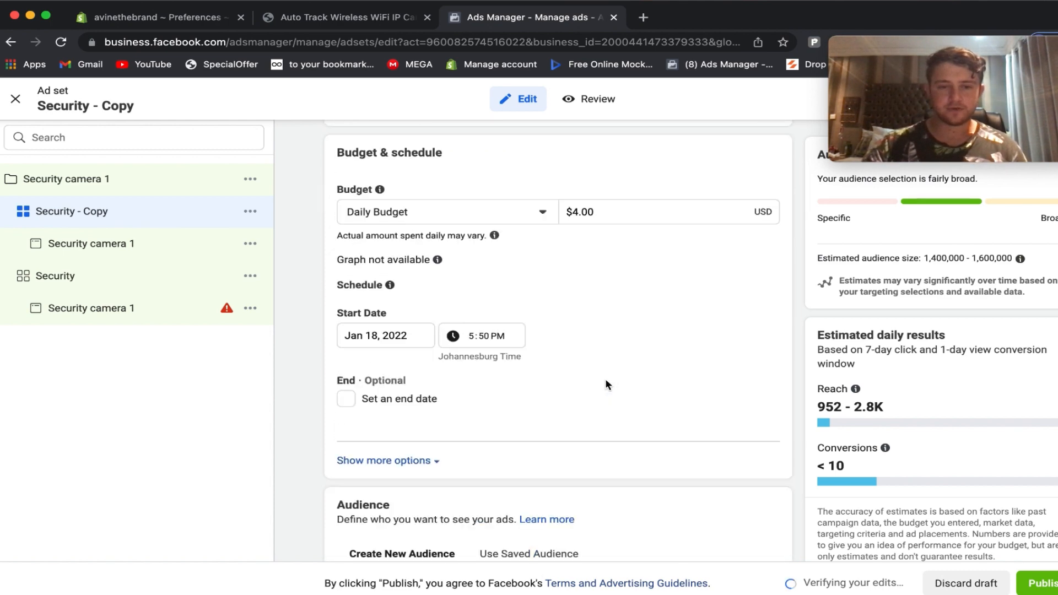
pyautogui.scroll(-10, 622, 413)
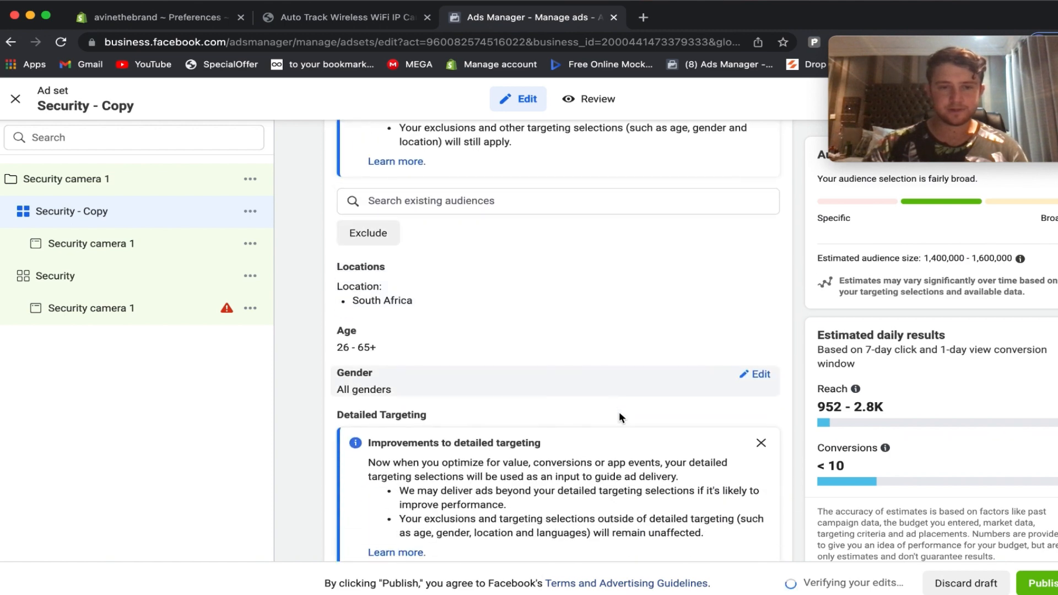
pyautogui.scroll(-3, 619, 421)
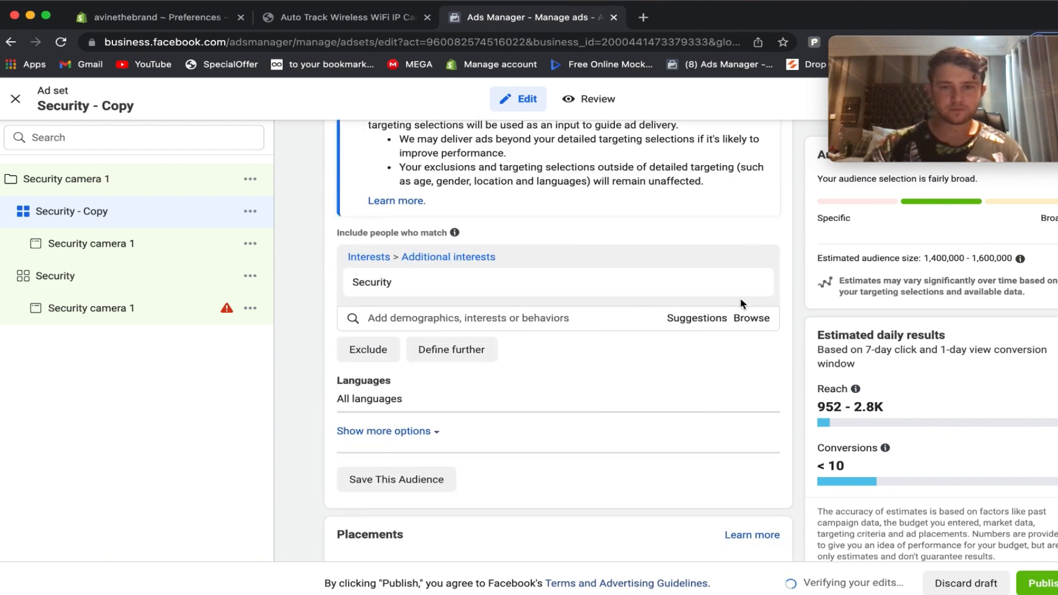
pyautogui.click(693, 319)
pyautogui.moveTo(591, 411)
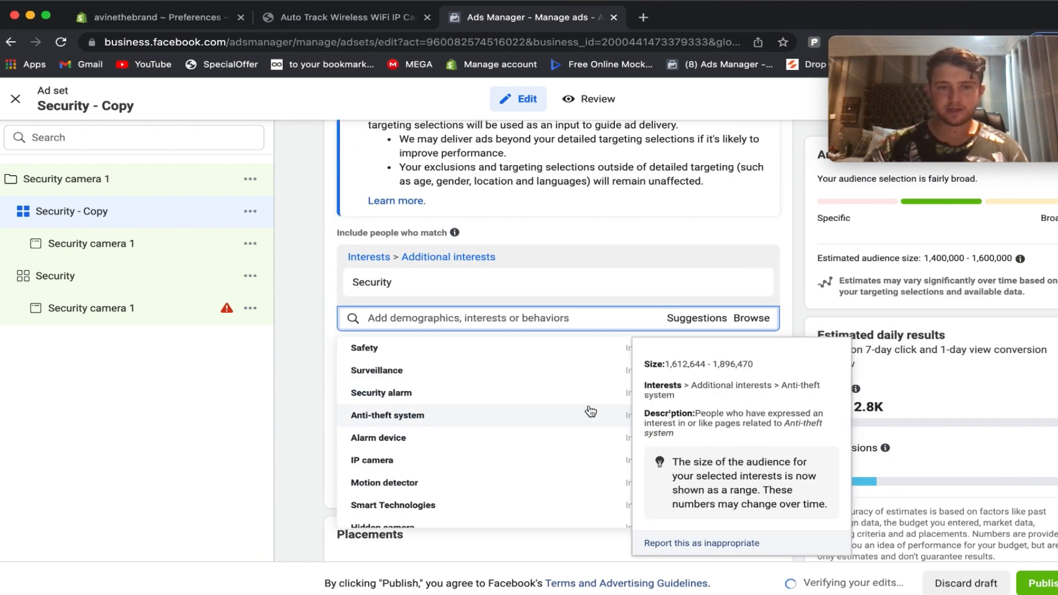
pyautogui.scroll(-1, 532, 443)
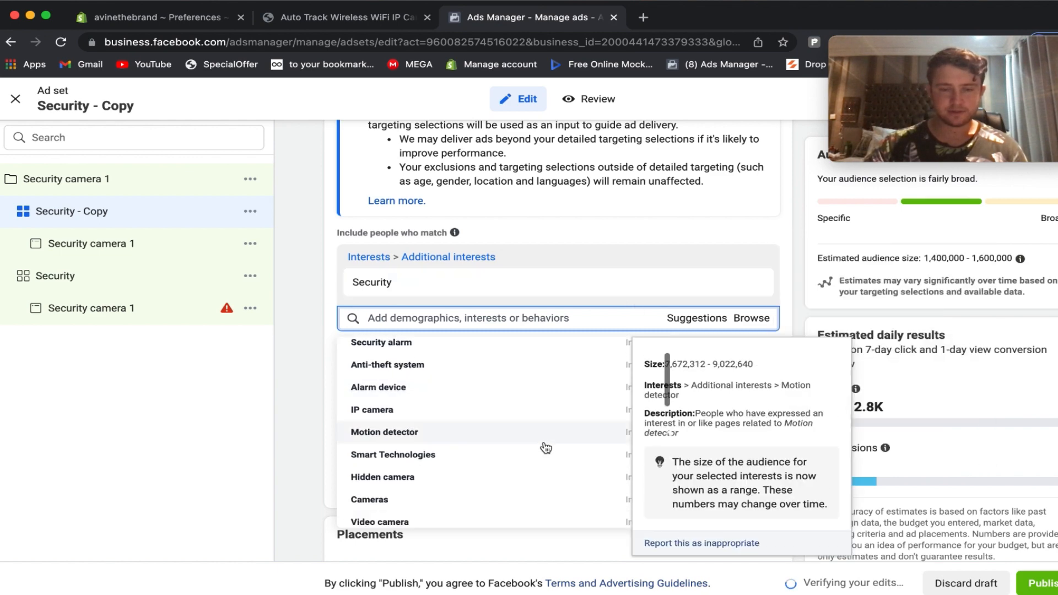
pyautogui.scroll(-1, 545, 448)
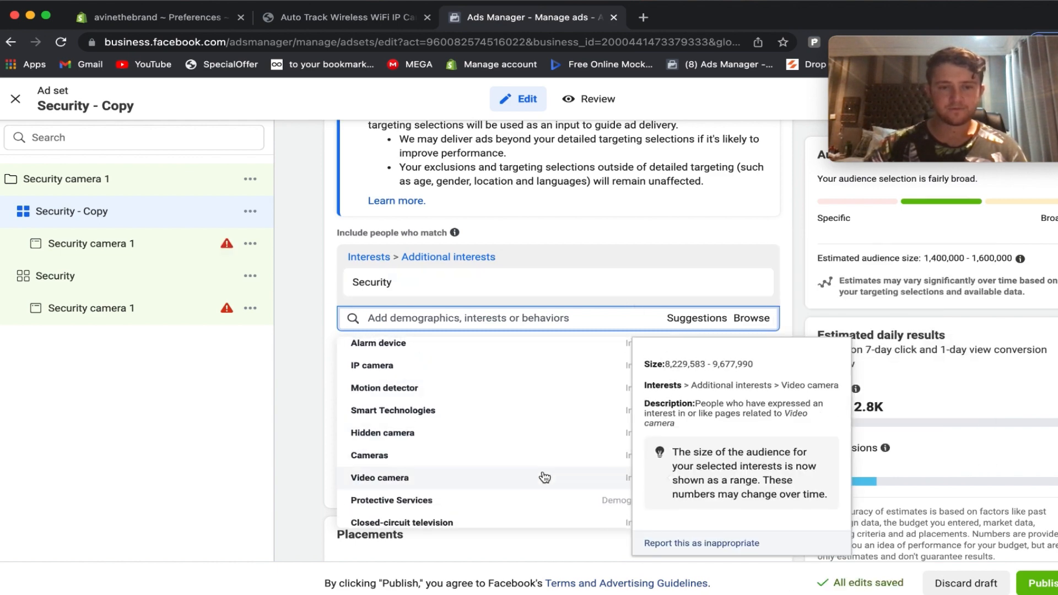
pyautogui.scroll(-2, 544, 478)
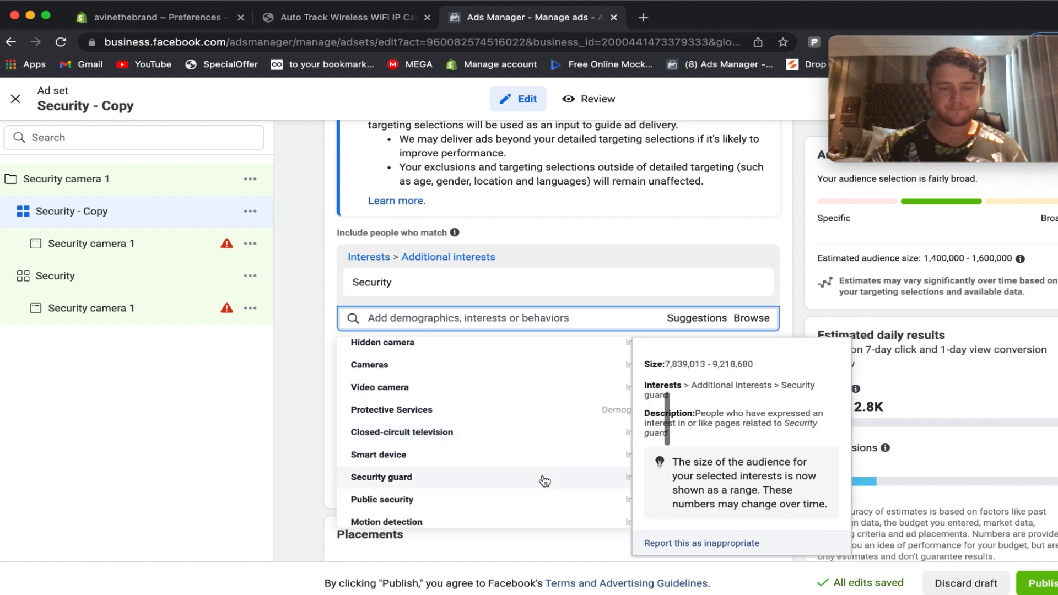
pyautogui.scroll(-2, 544, 479)
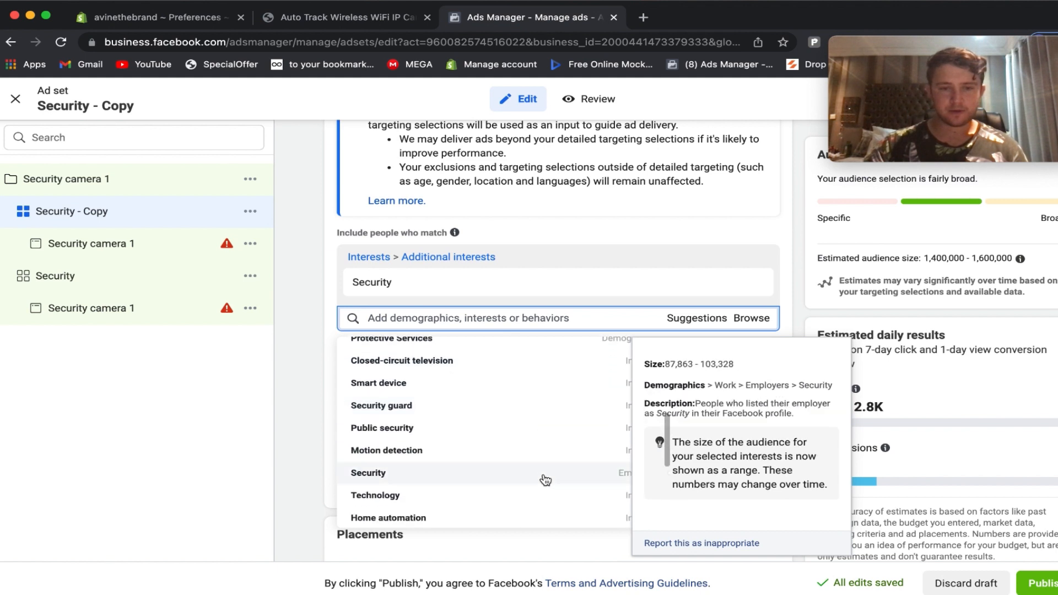
pyautogui.scroll(-2, 545, 480)
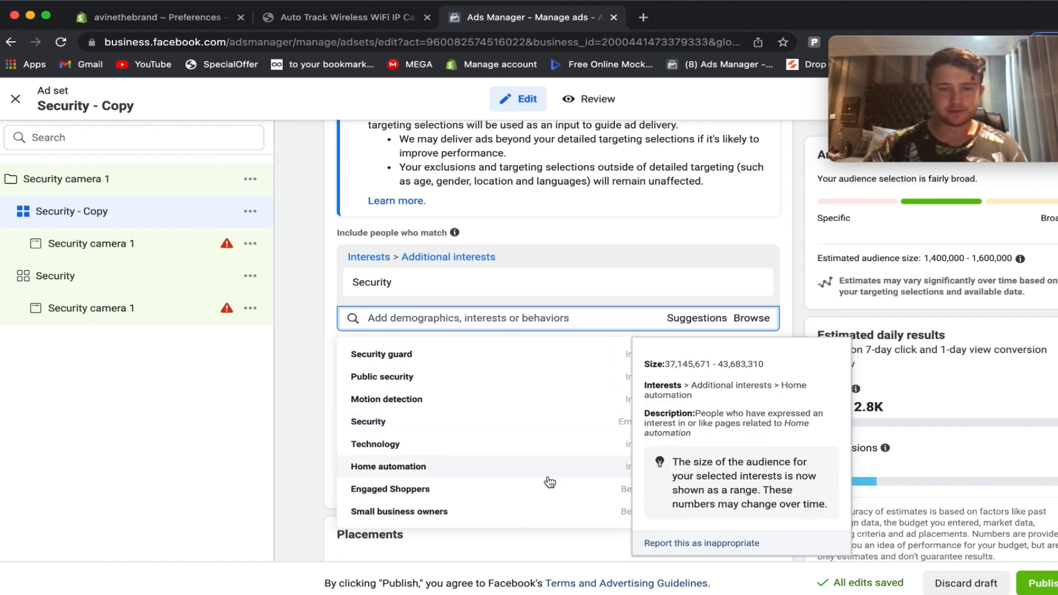
pyautogui.scroll(-2, 566, 501)
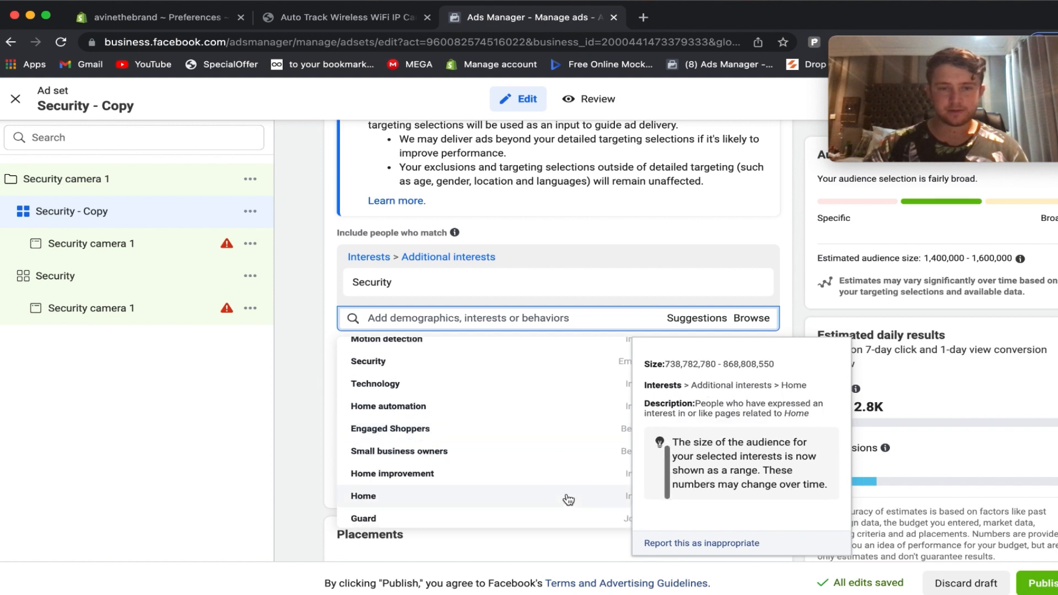
pyautogui.scroll(-2, 567, 499)
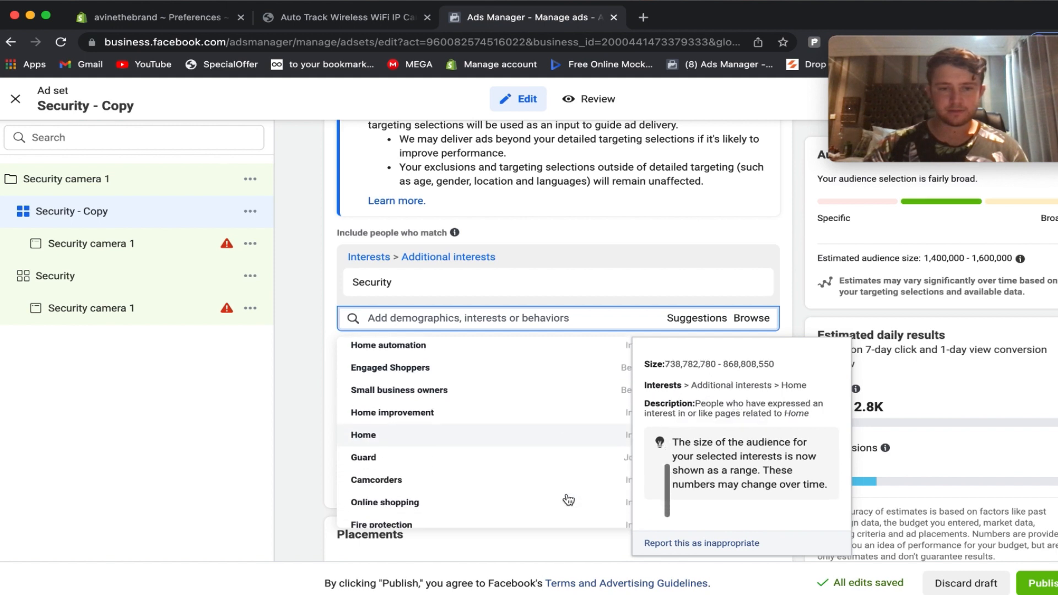
pyautogui.click(521, 412)
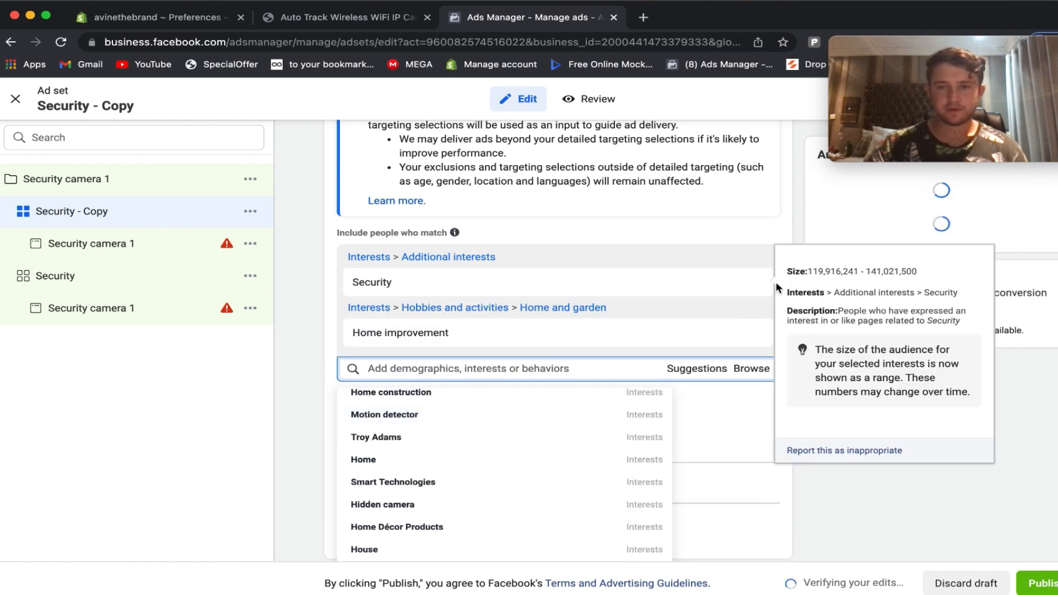
pyautogui.click(752, 284)
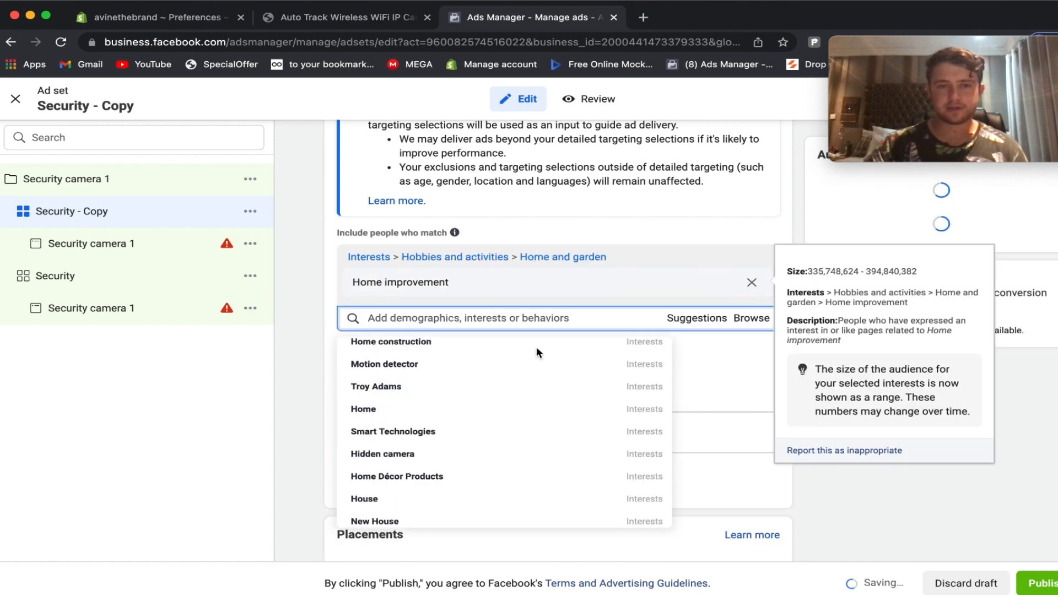
pyautogui.click(319, 332)
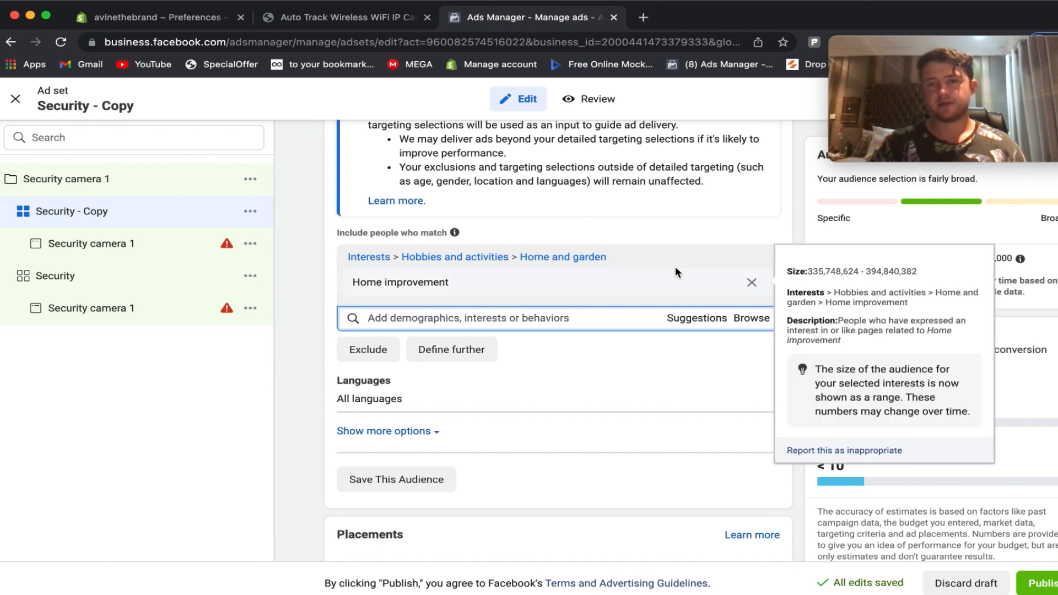
pyautogui.moveTo(925, 258); pyautogui.dragTo(1032, 267)
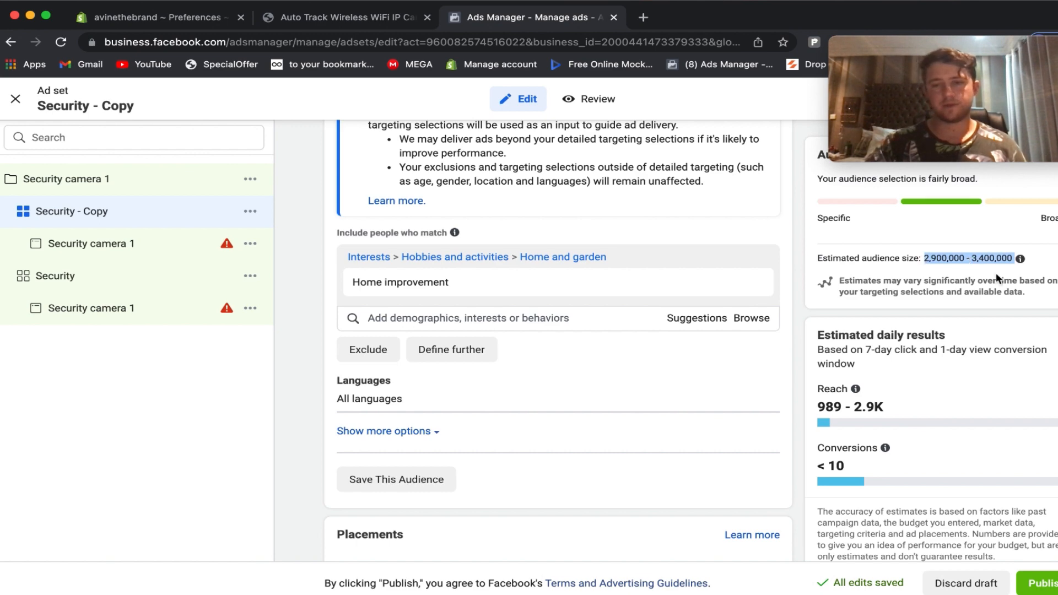
# Rename the Security - Copy ad set as Home improvement by copying the interest's name, and submit the edits for publishing
pyautogui.scroll(-3, 723, 451)
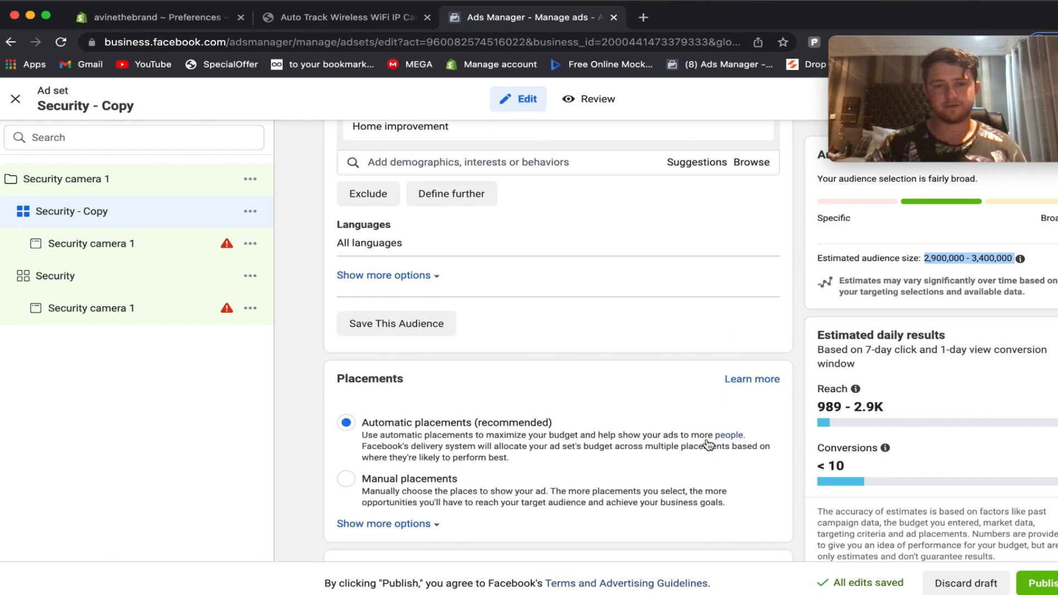
pyautogui.scroll(5, 621, 325)
pyautogui.moveTo(449, 398); pyautogui.dragTo(368, 398)
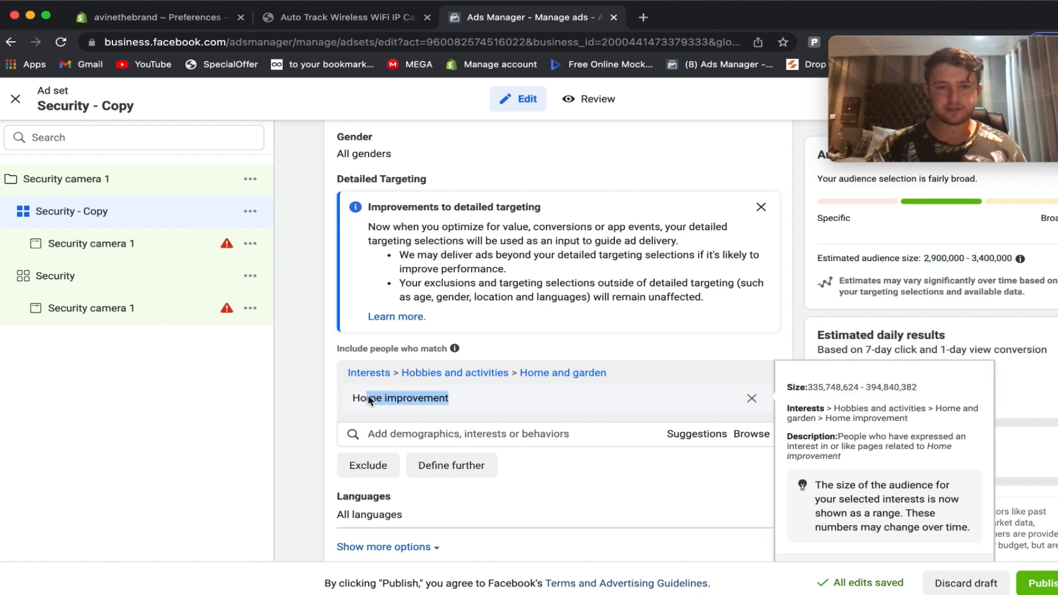
pyautogui.rightClick(352, 399)
pyautogui.click(397, 431)
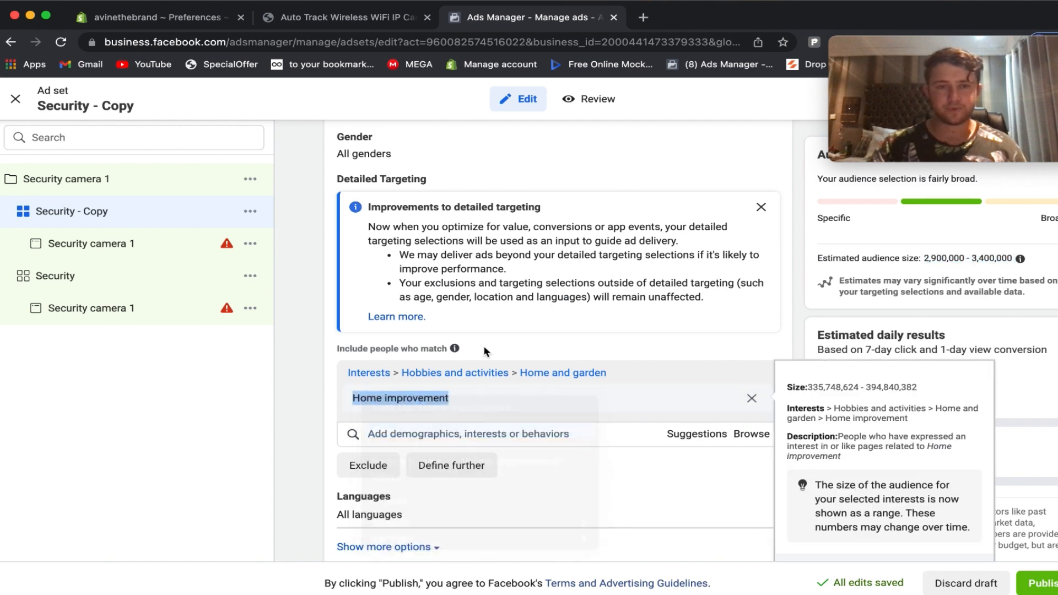
pyautogui.scroll(10, 517, 222)
pyautogui.moveTo(462, 181); pyautogui.dragTo(312, 161)
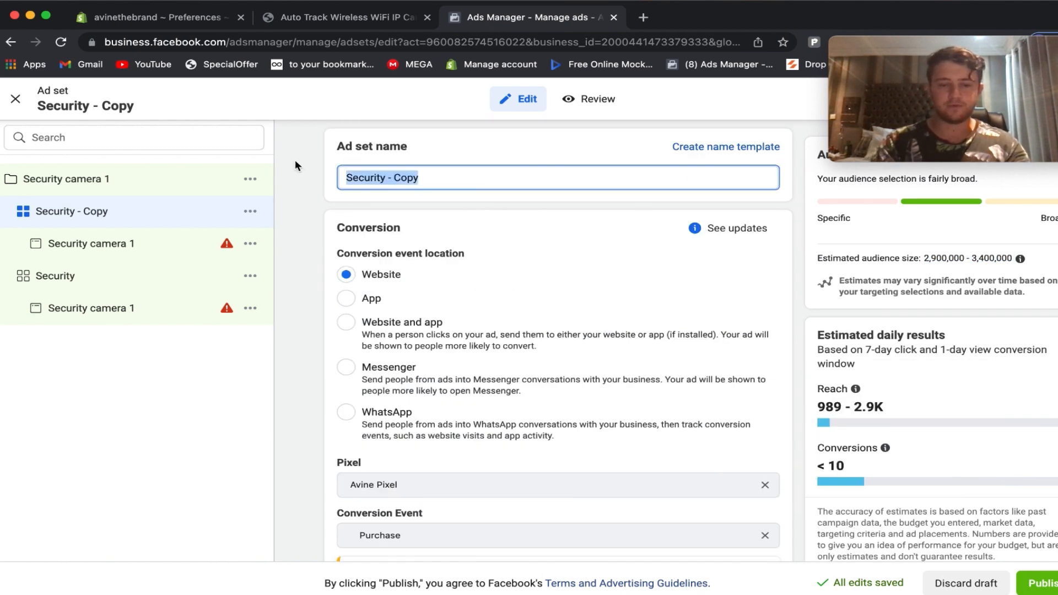
pyautogui.press('super+v')
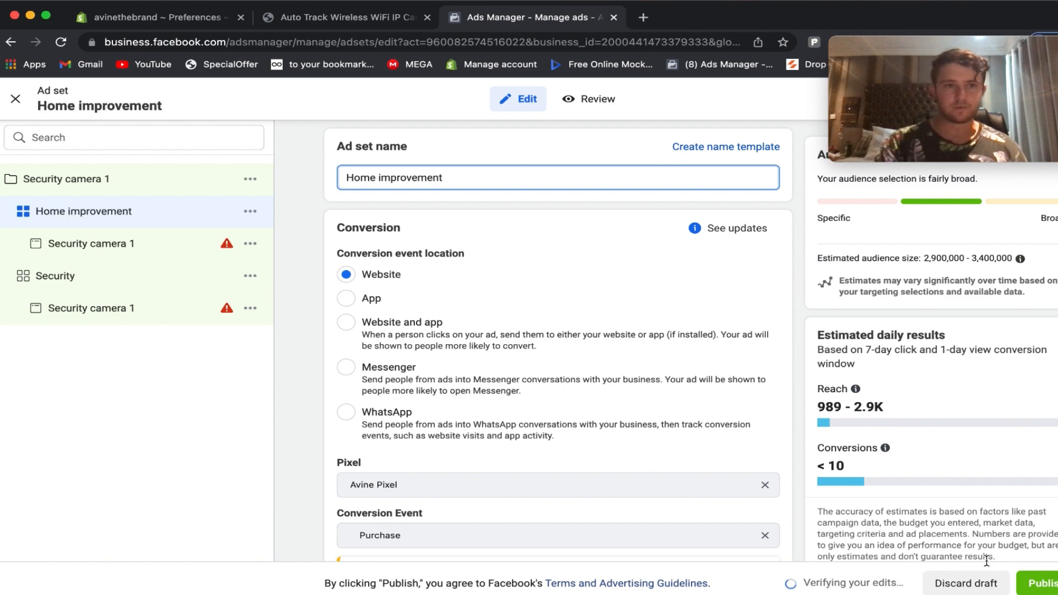
pyautogui.click(1056, 587)
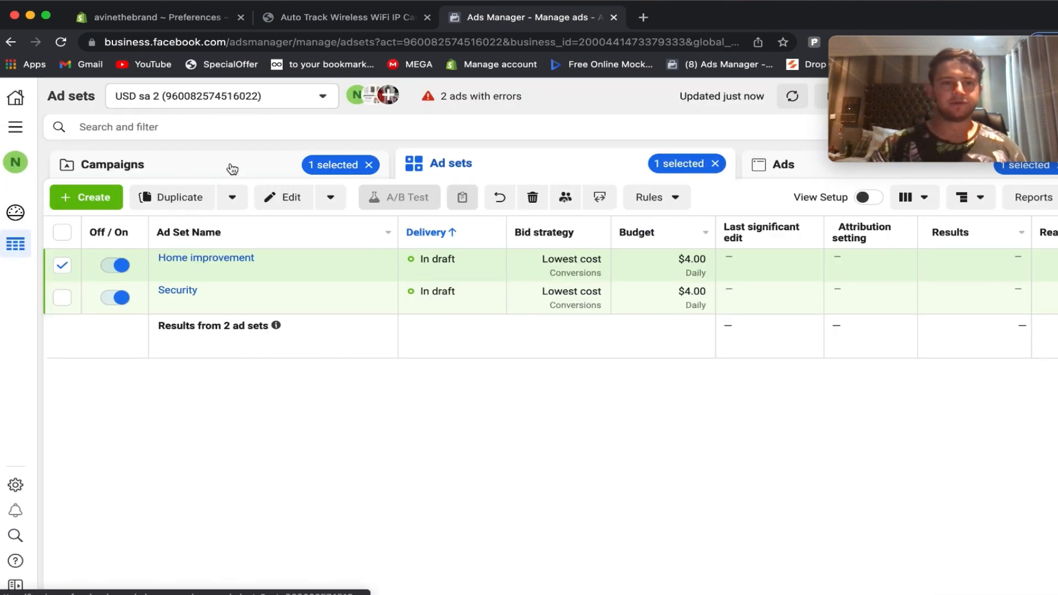
# Duplicate the Security camera 1 campaign once, keeping existing reactions, comments and shares on the new ads
pyautogui.click(229, 165)
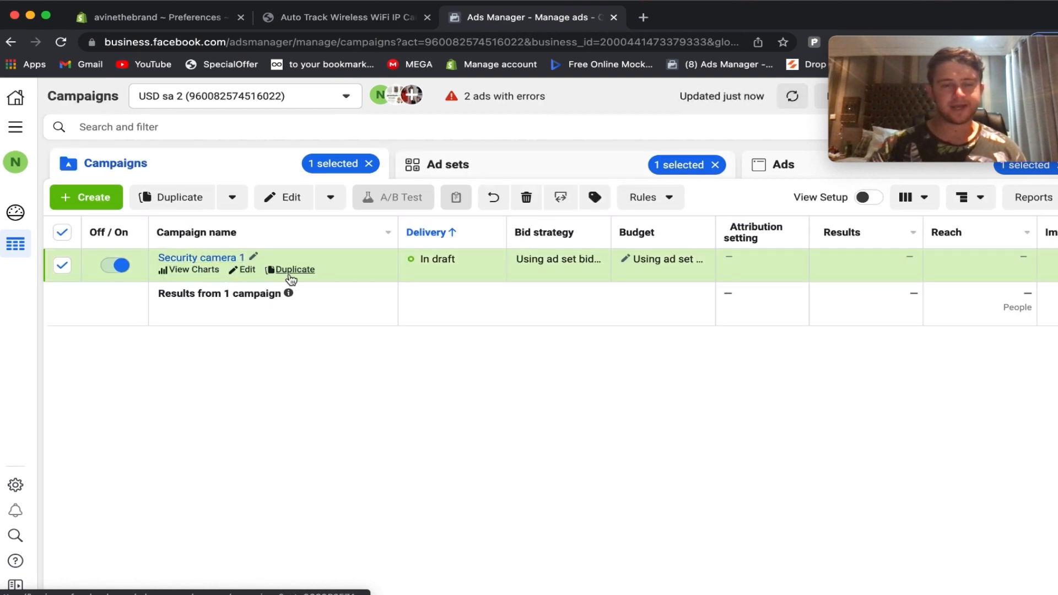
pyautogui.click(290, 274)
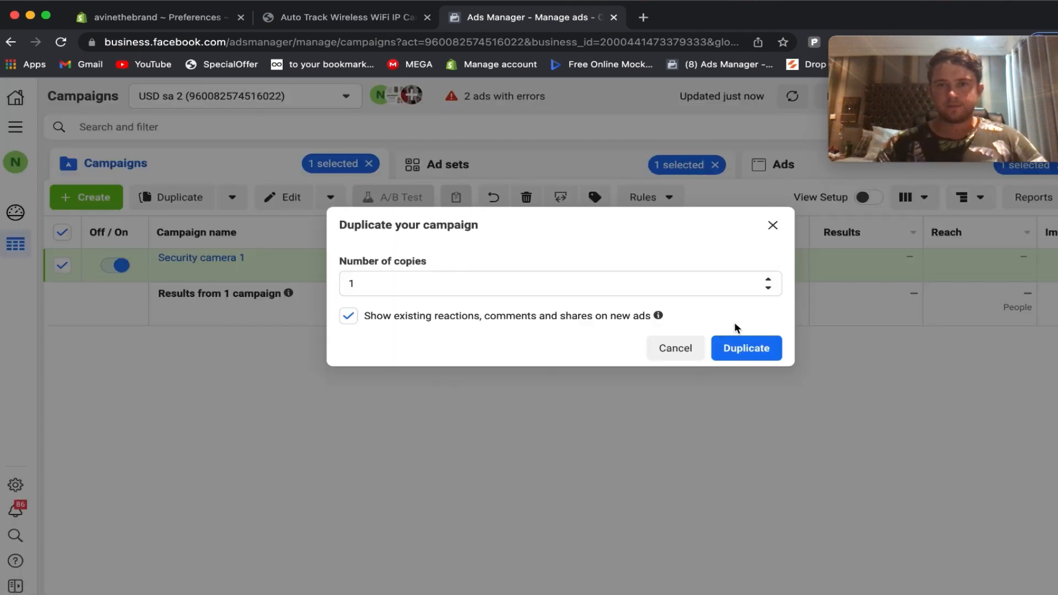
pyautogui.click(750, 354)
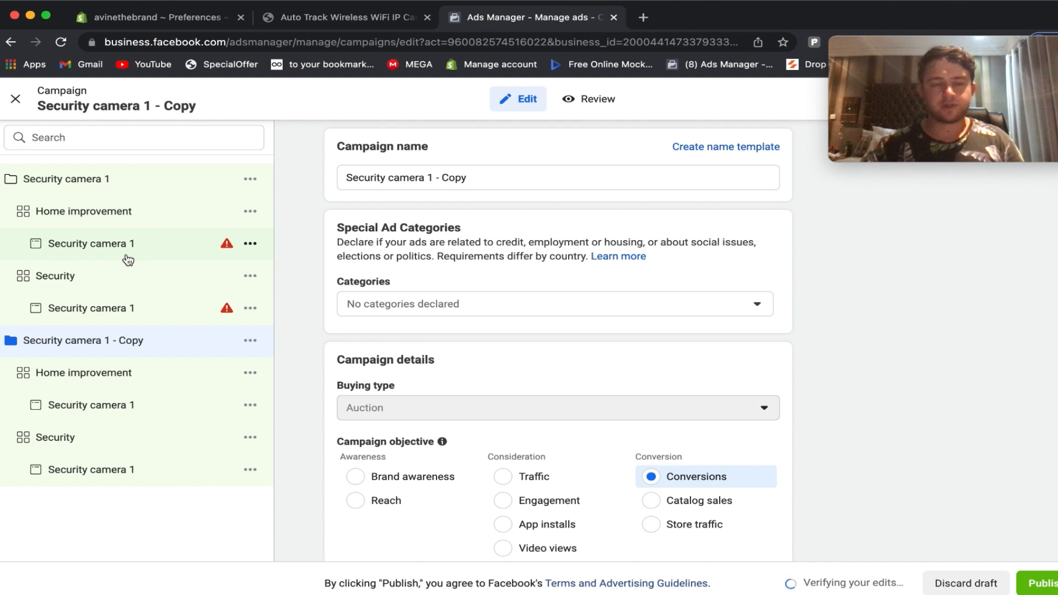
# Review the two ad sets in the duplicated campaign and rename that campaign Security camera 2
pyautogui.click(102, 380)
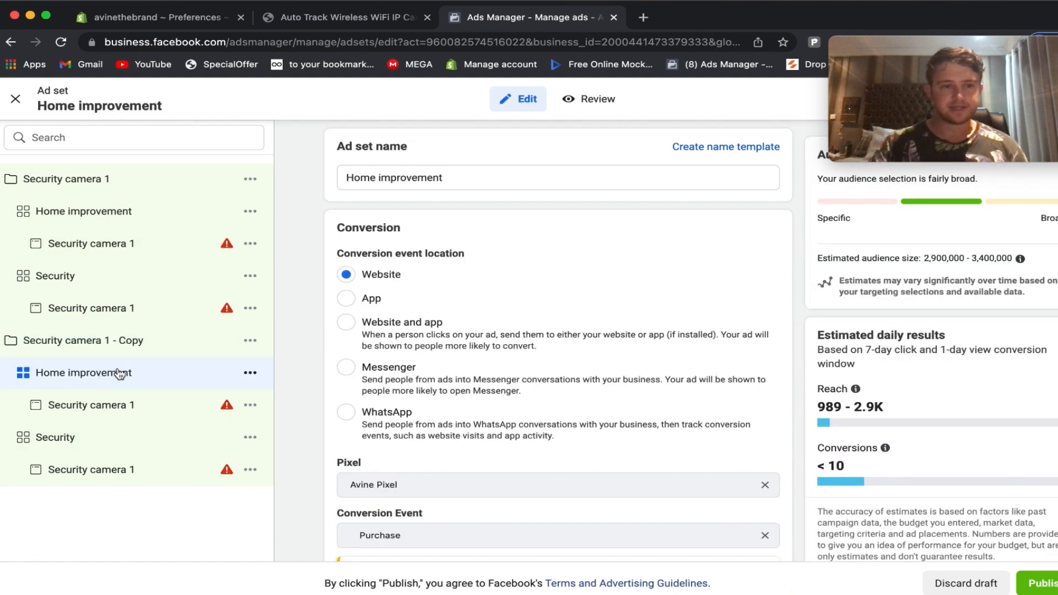
pyautogui.click(117, 443)
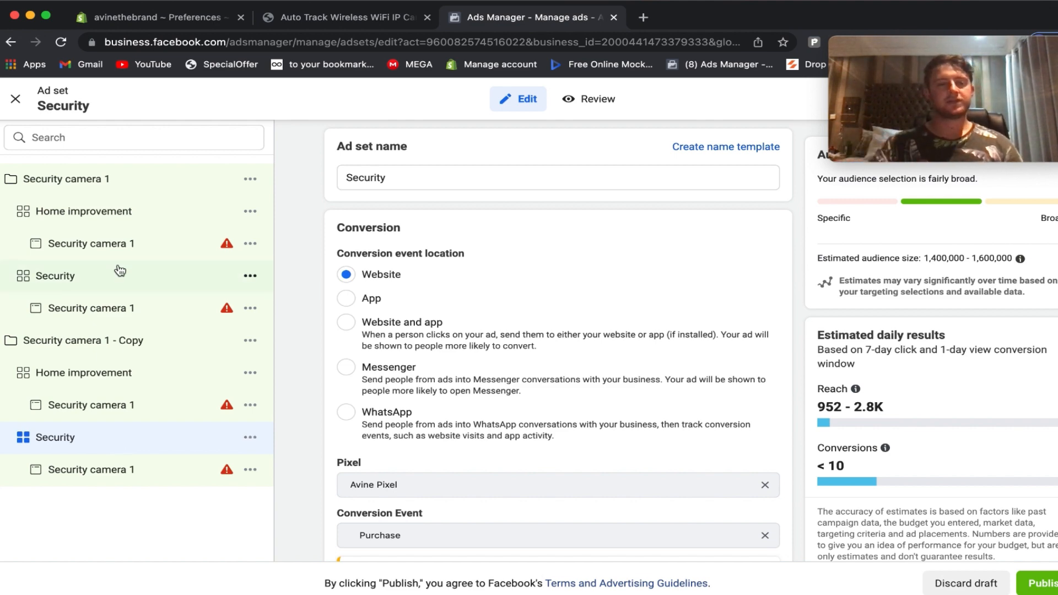
pyautogui.click(128, 340)
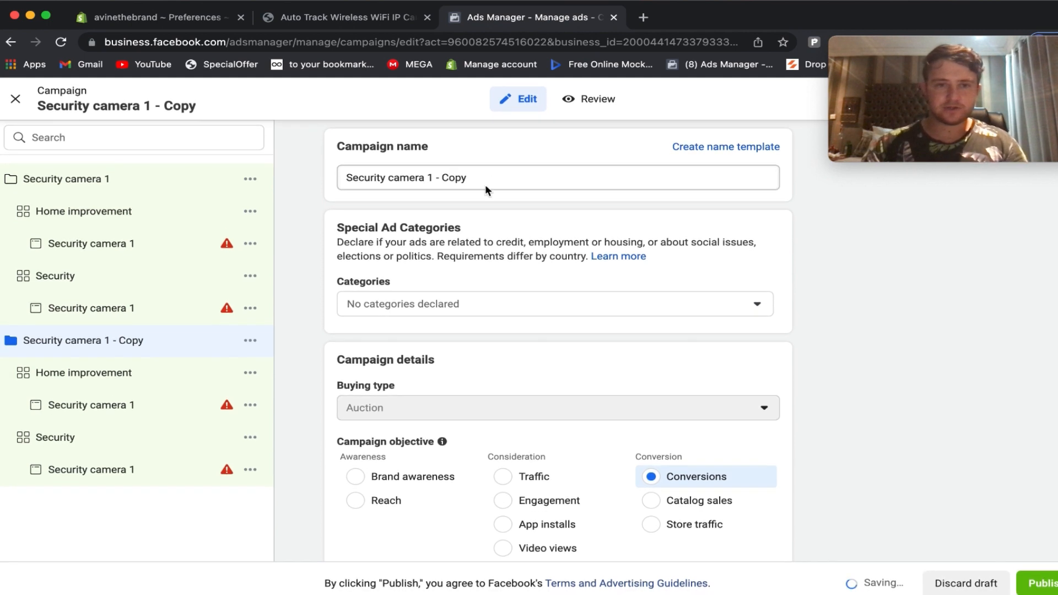
pyautogui.moveTo(484, 182); pyautogui.dragTo(423, 178)
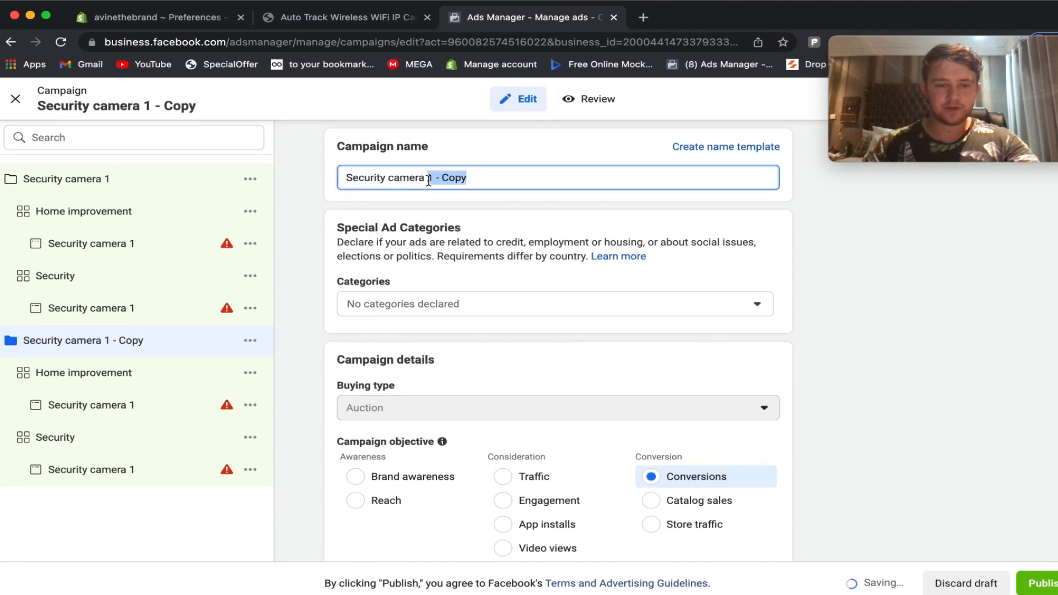
pyautogui.write('2')
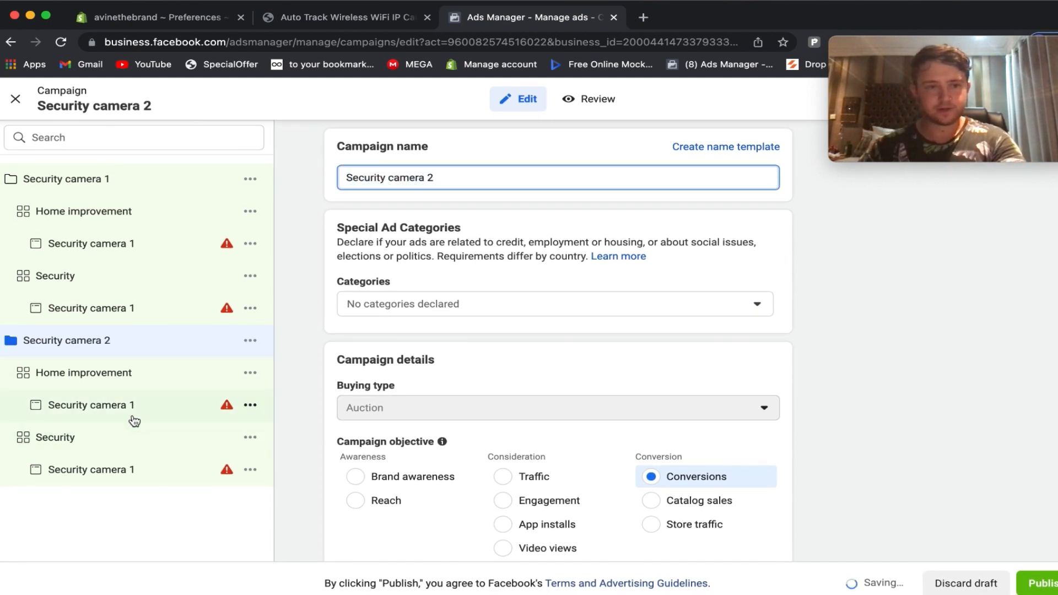
# Select both ads in the Security camera 2 campaign for editing together and view their ad setup choices
pyautogui.click(134, 419)
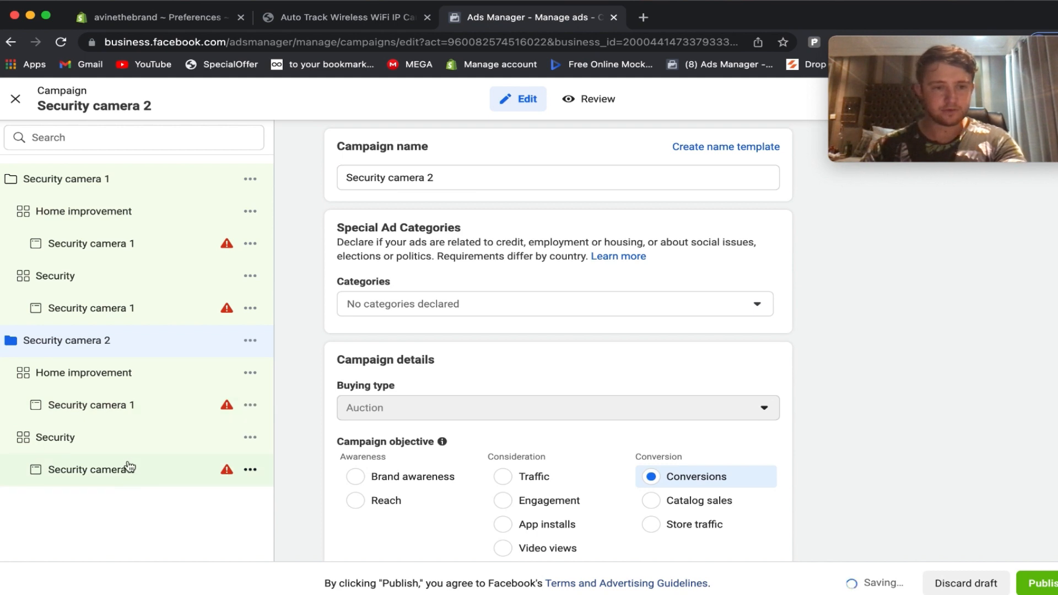
pyautogui.click(143, 409)
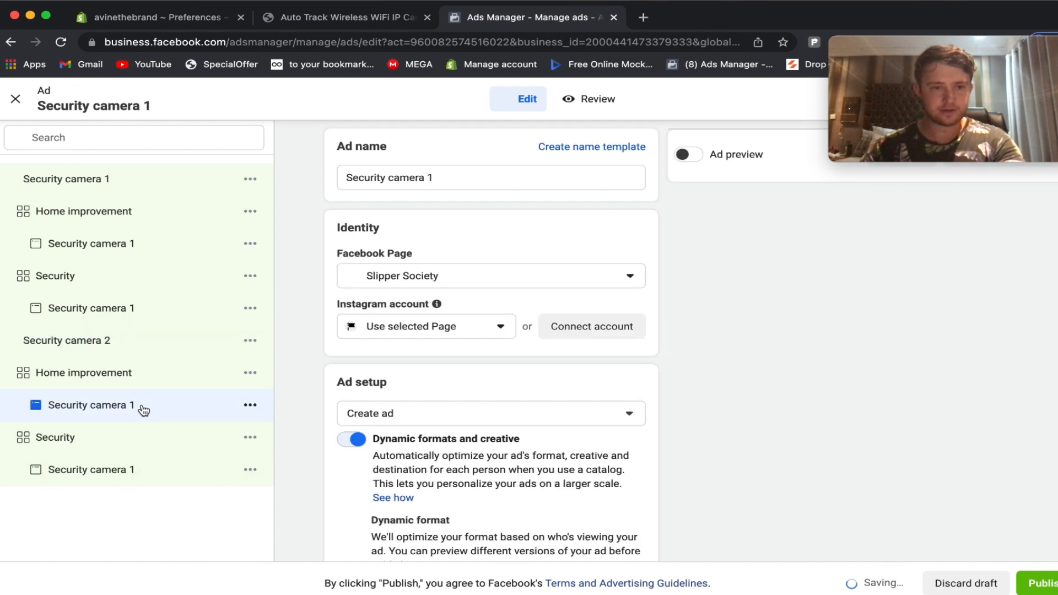
pyautogui.keyDown('super'); pyautogui.click(141, 473); pyautogui.keyUp('super')
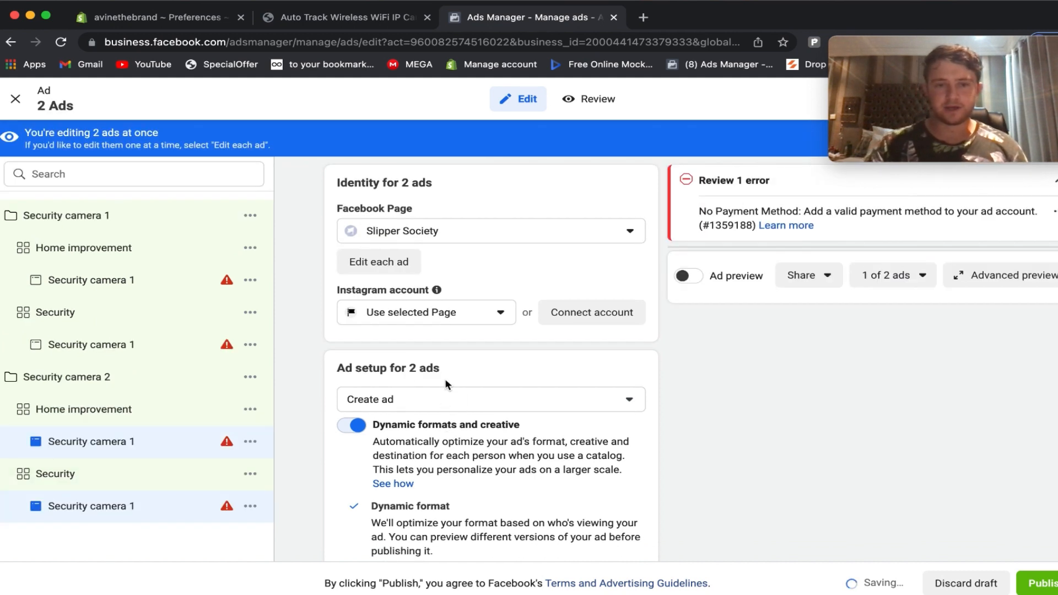
pyautogui.click(467, 405)
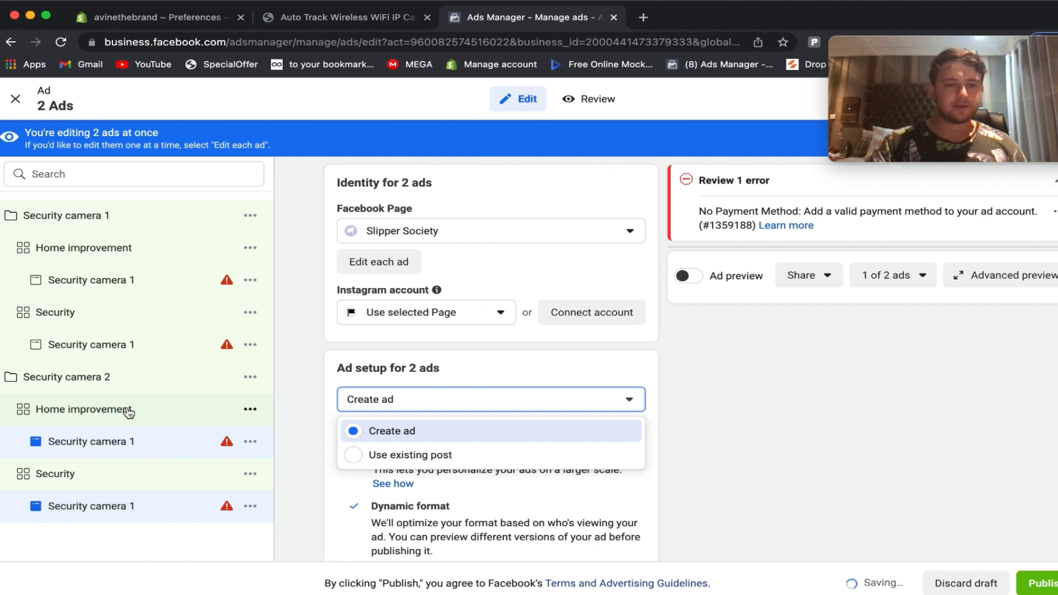
# Return to the Home improvement ad set of Security camera 1 and close the editor without publishing the draft items
pyautogui.click(90, 251)
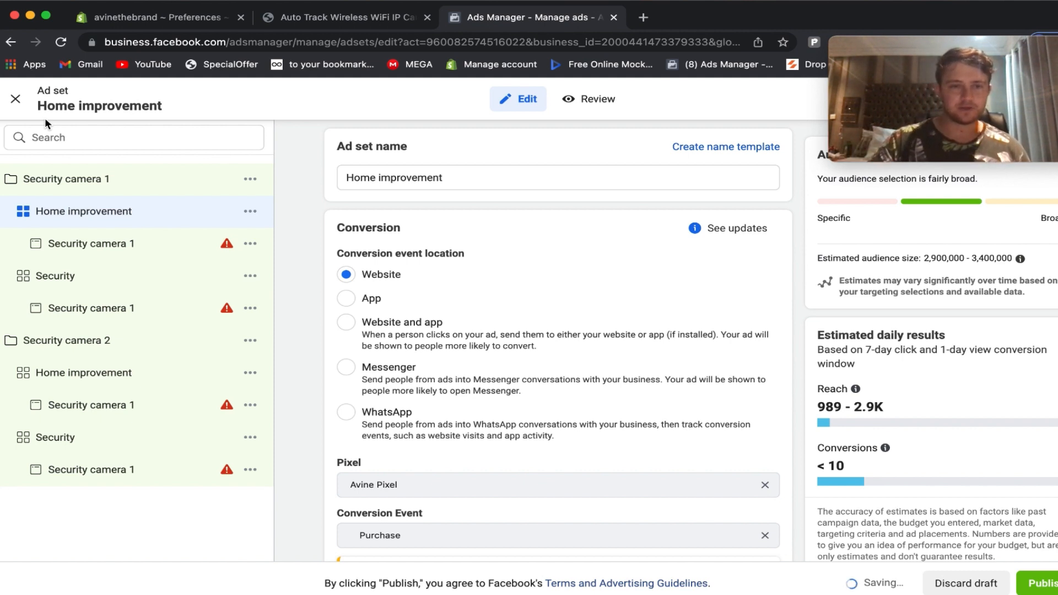
pyautogui.click(16, 99)
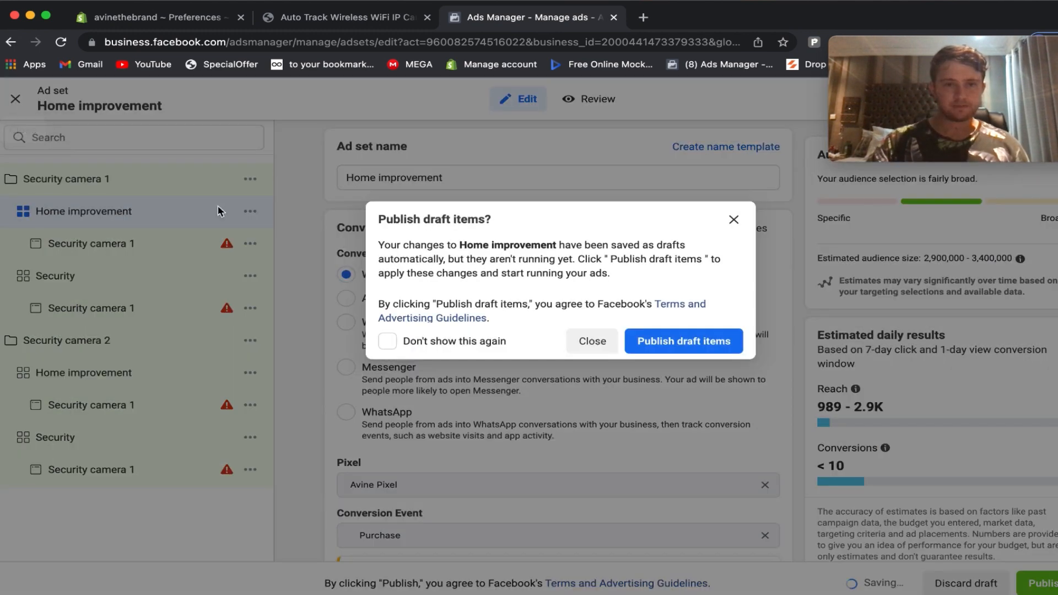
pyautogui.click(607, 338)
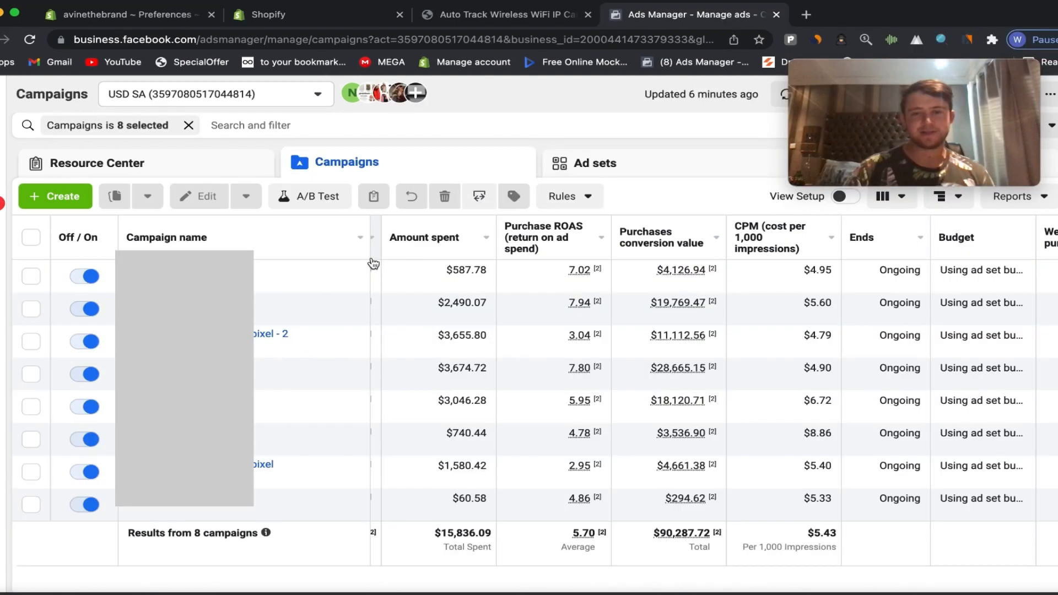